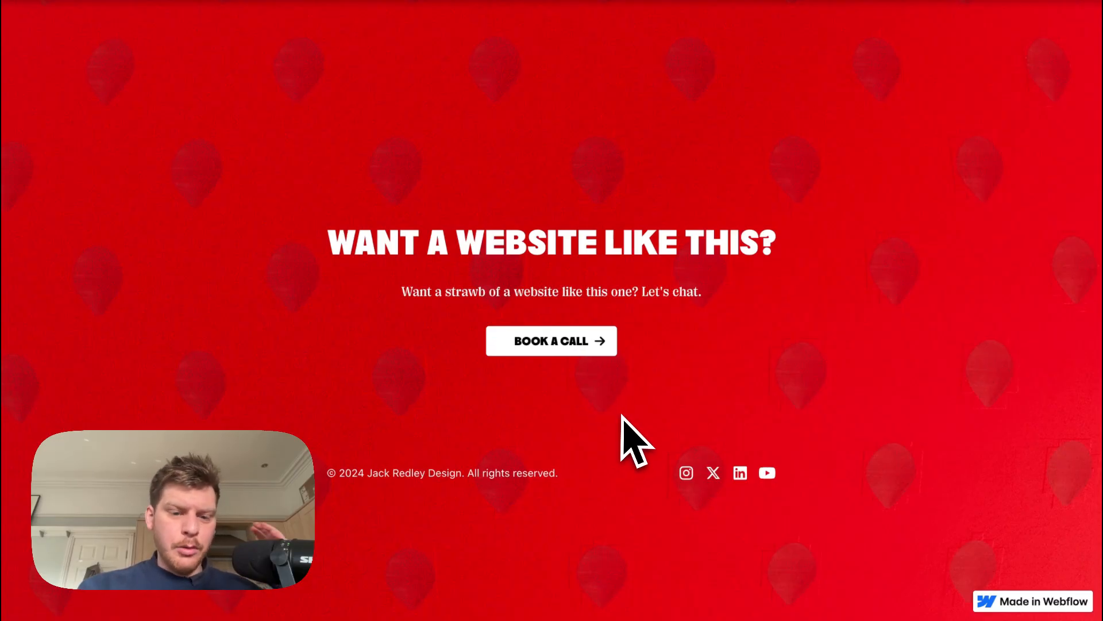
scroll(623, 415, up, 20)
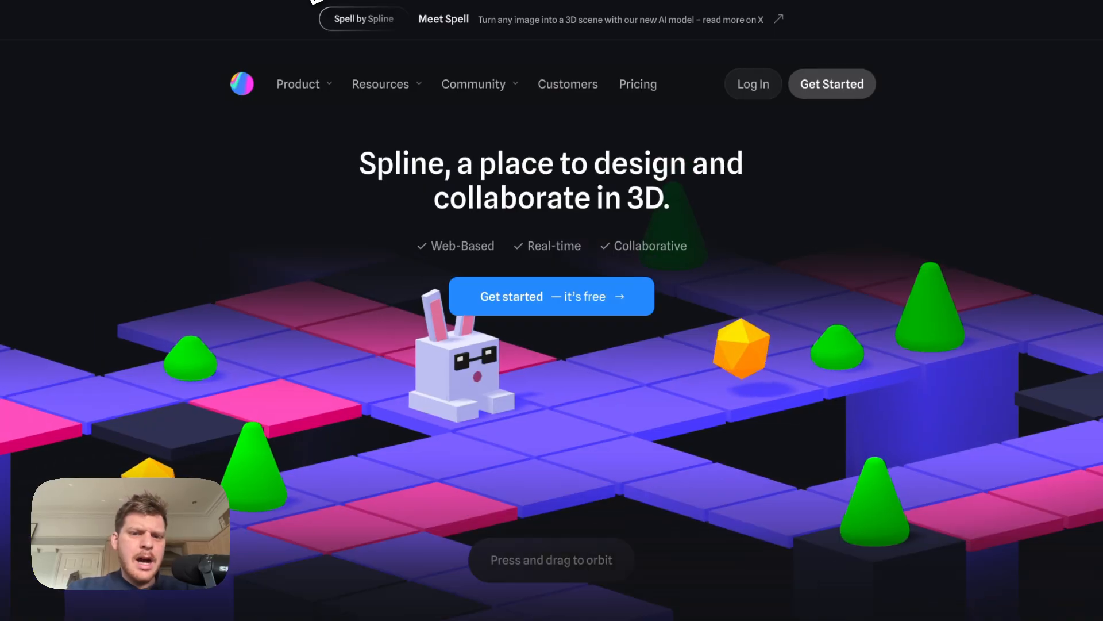
Log in to Spline, play the Rubiks Cube - Copy file from the personal files, and return to the dashboard
click(756, 93)
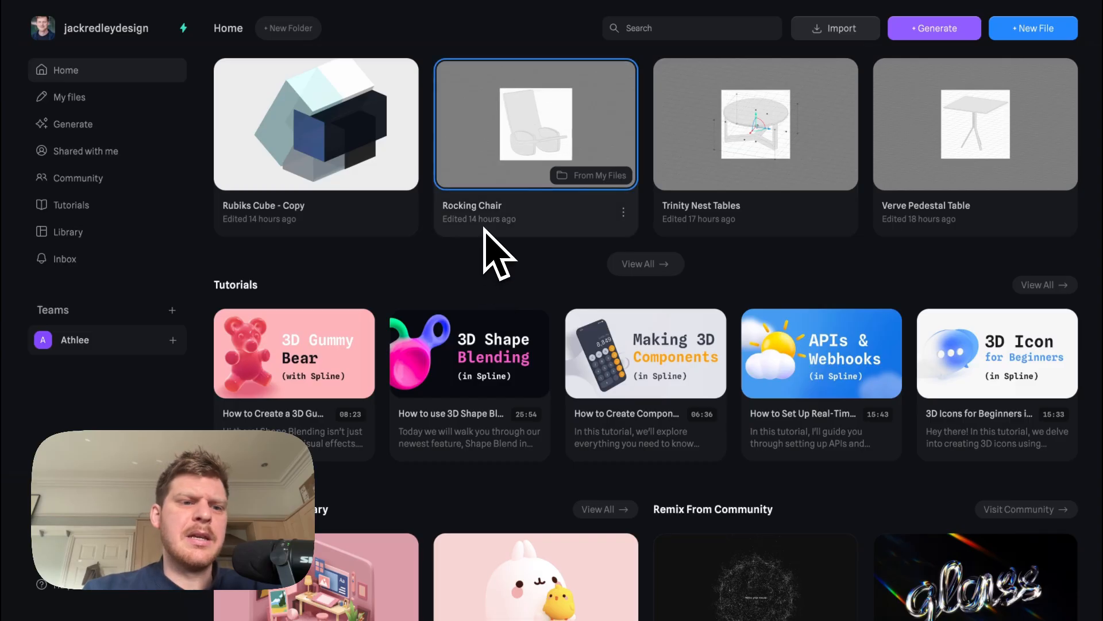
click(114, 98)
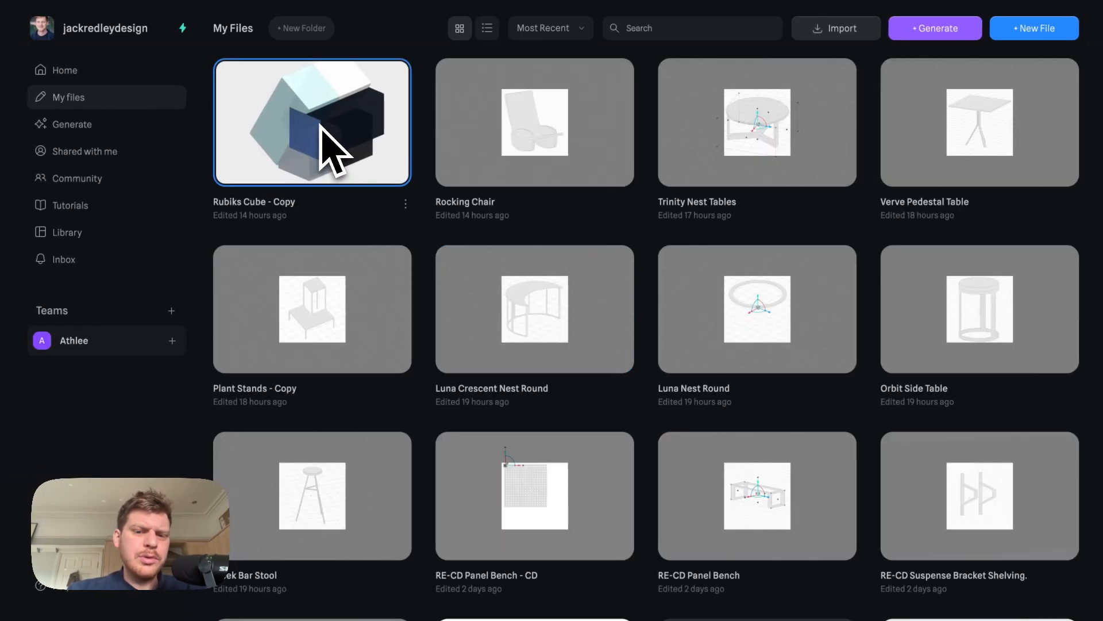
click(321, 127)
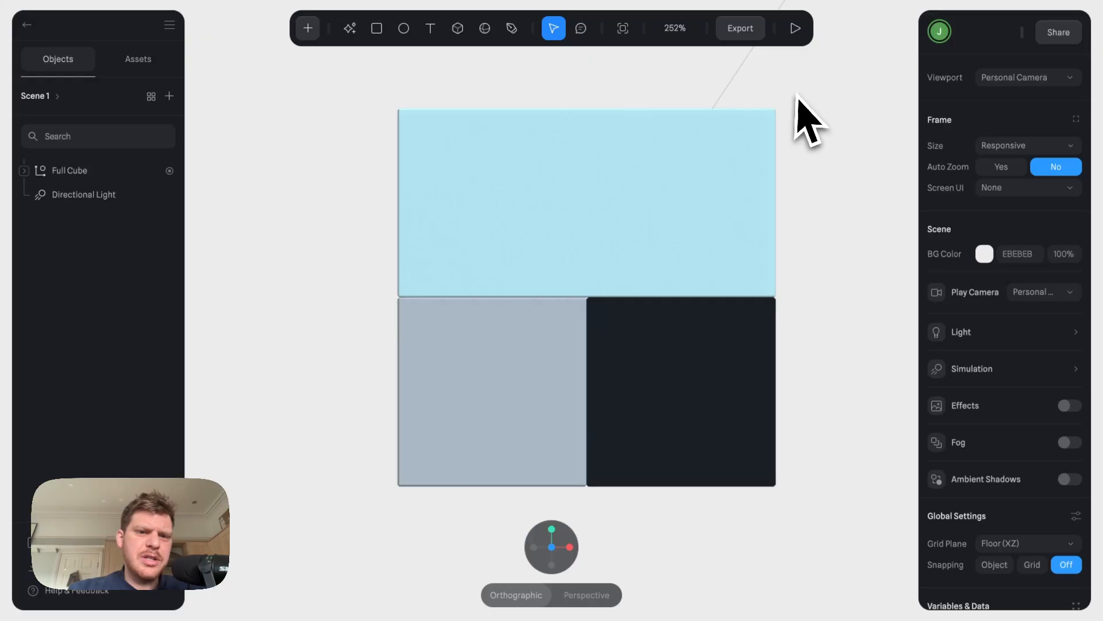
click(796, 30)
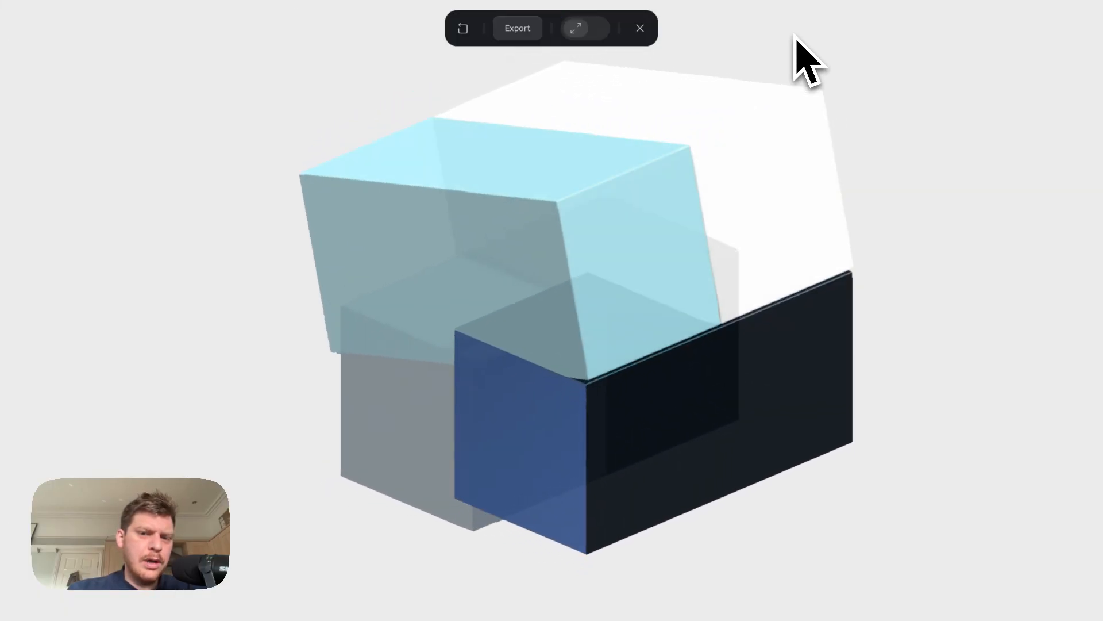
click(640, 29)
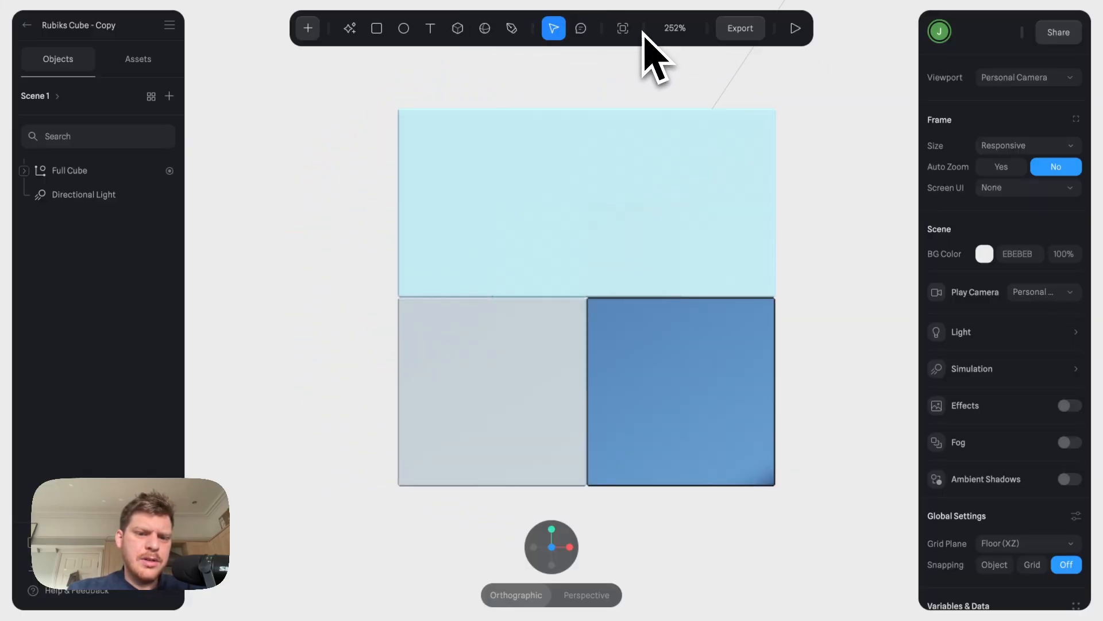
click(27, 25)
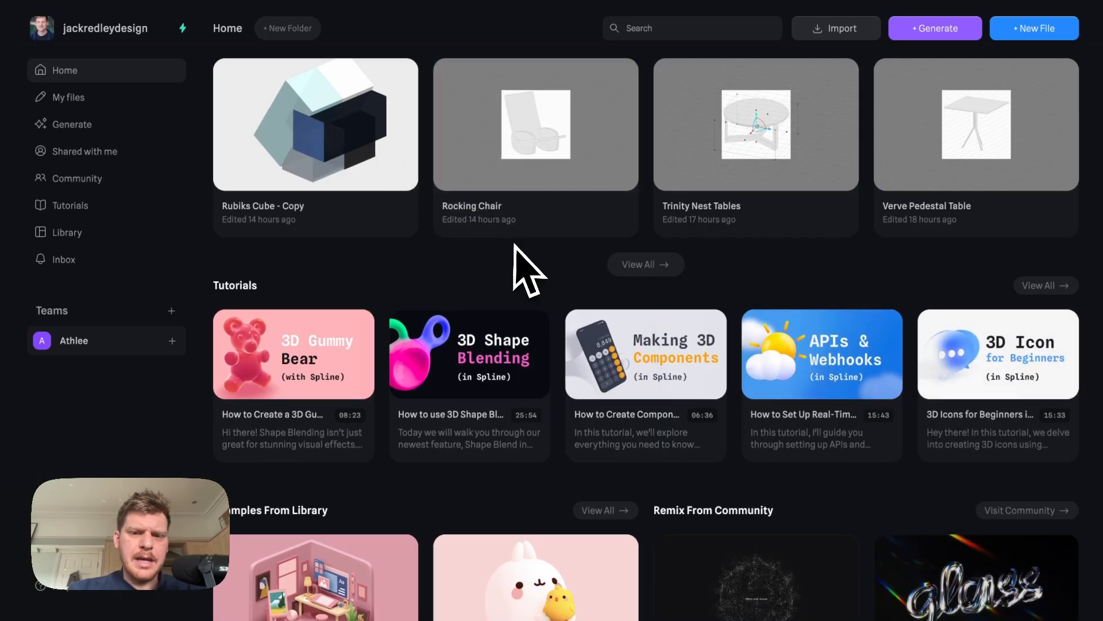
Find the Jam Jar file among the personal files, play its preview and return to the dashboard
click(94, 99)
scroll(517, 207, down, 6)
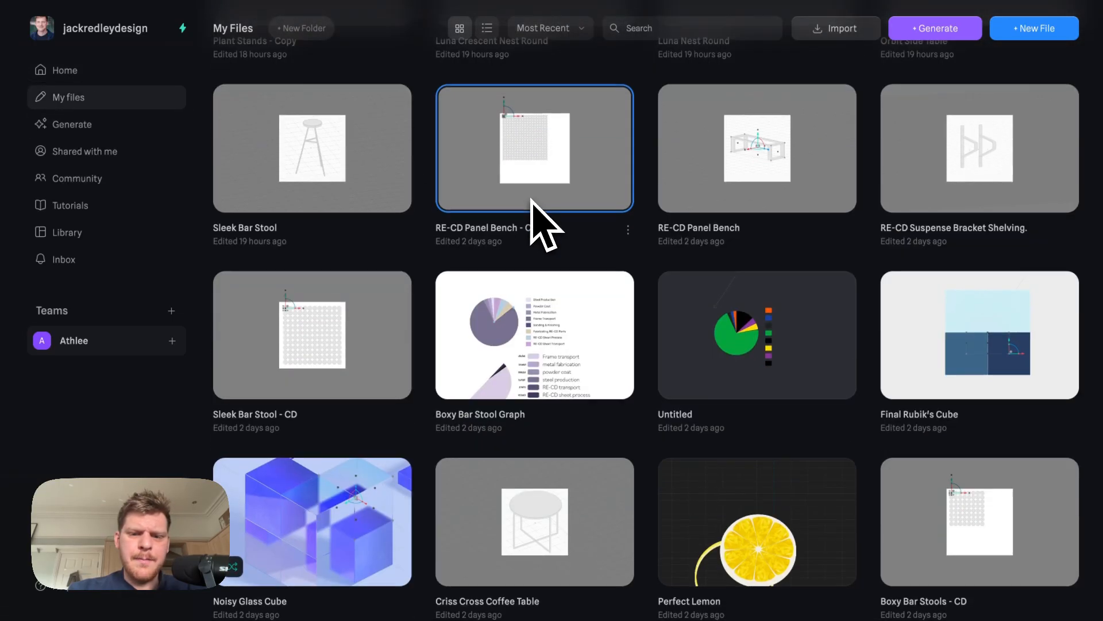
scroll(543, 230, down, 10)
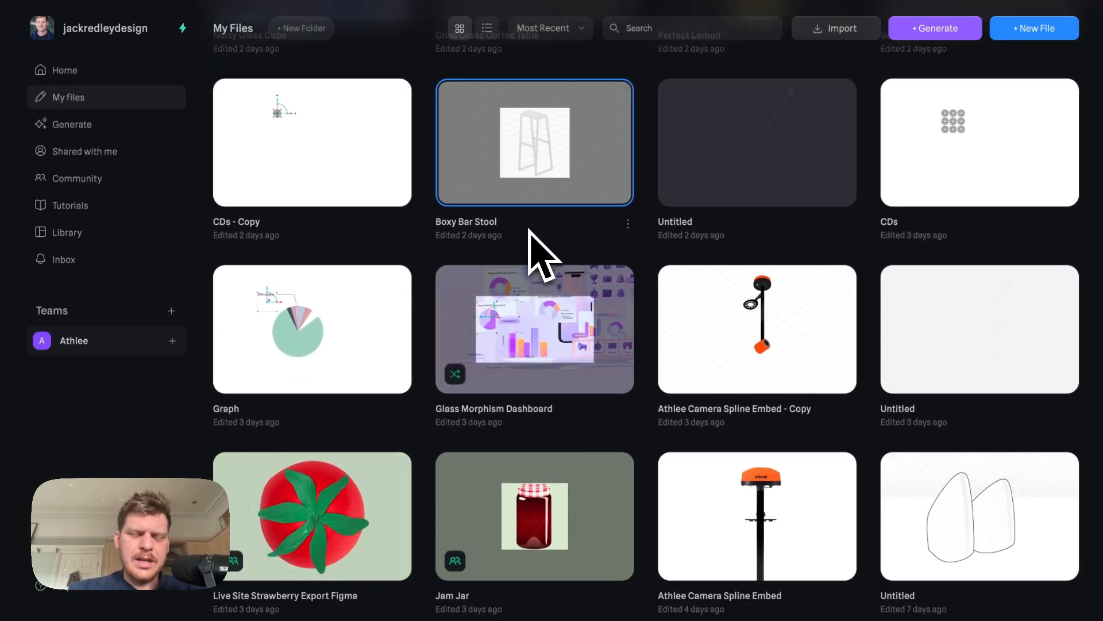
scroll(540, 253, down, 7)
click(533, 185)
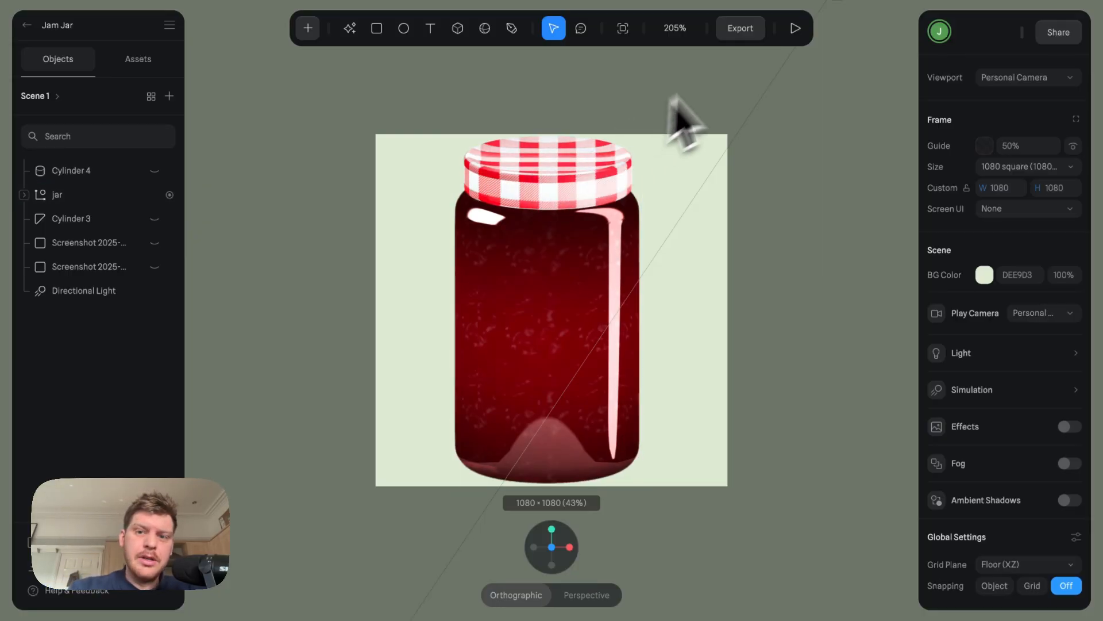
click(796, 28)
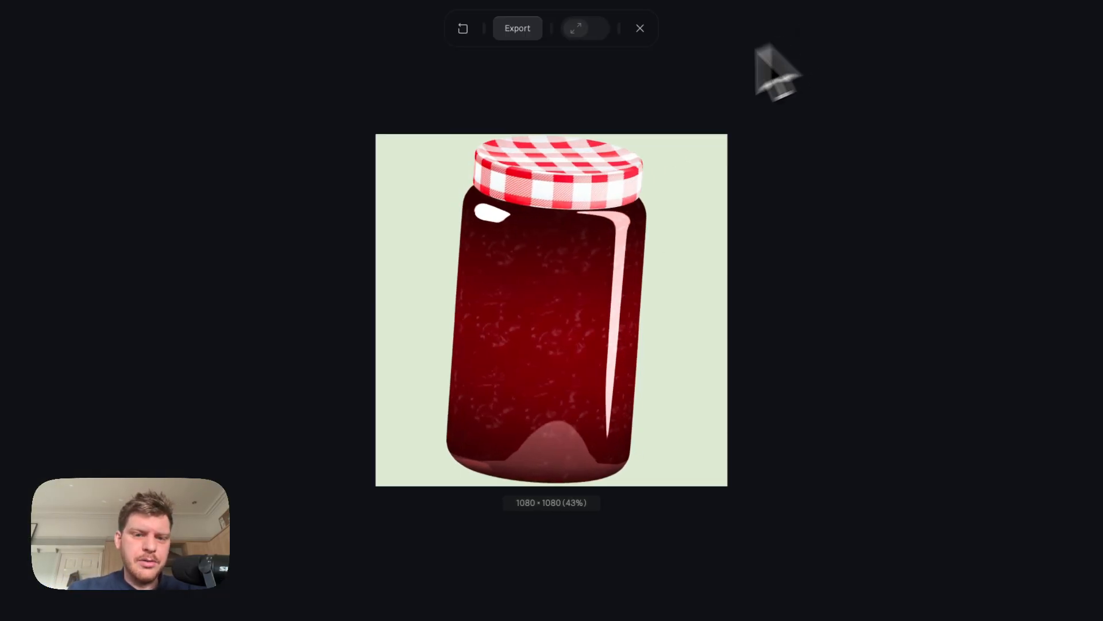
click(641, 28)
click(28, 30)
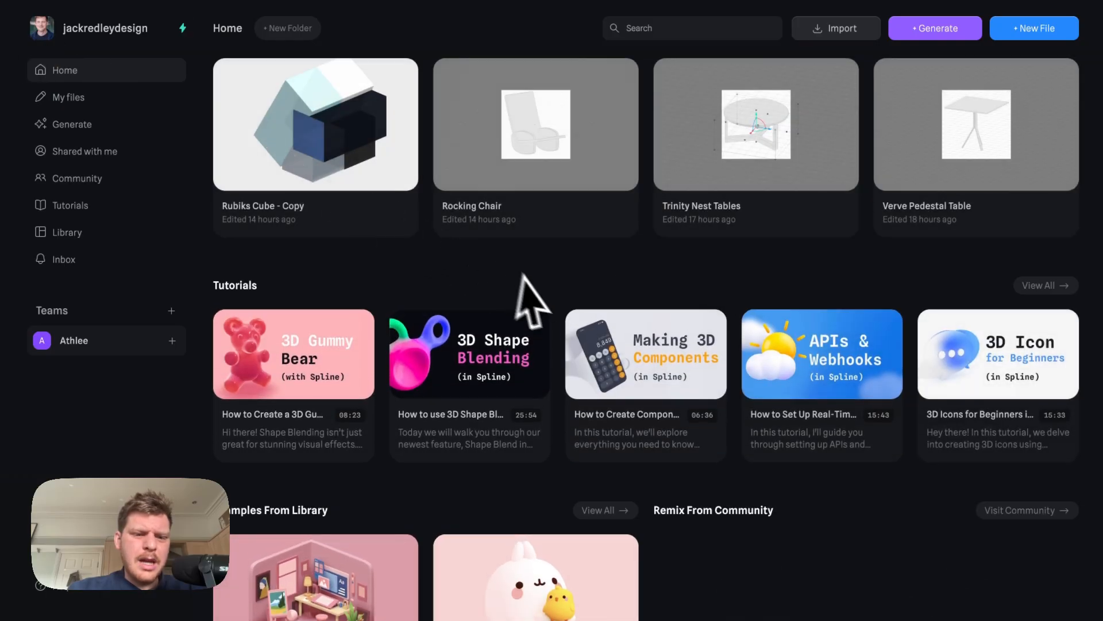
Open the Live Site Strawberry Export Figma file, view the strawberry from another angle, restore the front view and exit the file
click(150, 99)
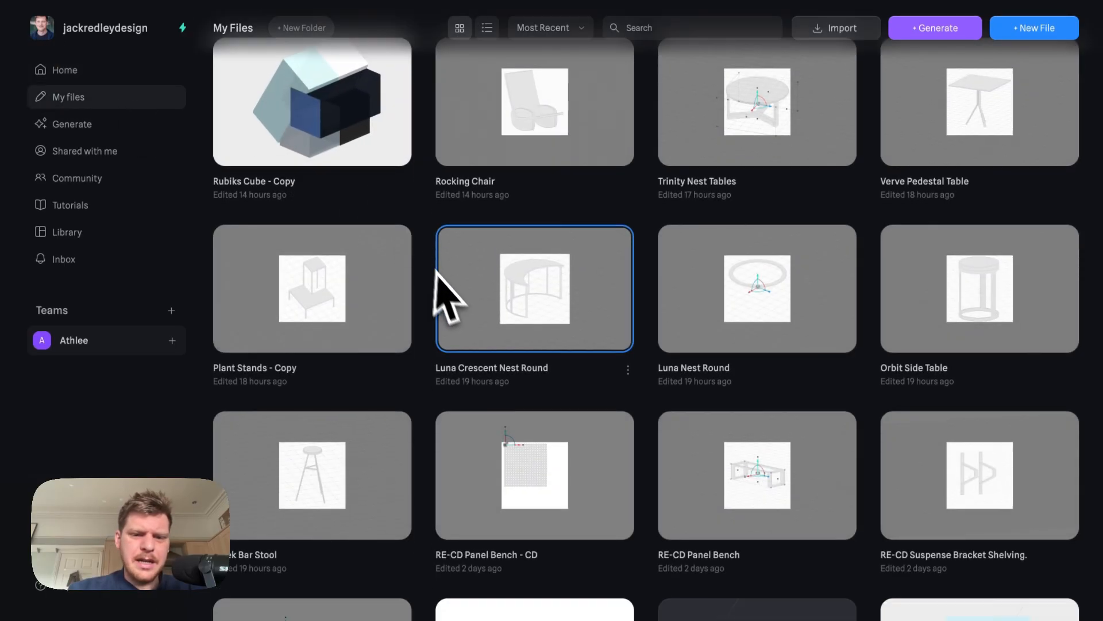
scroll(443, 288, down, 15)
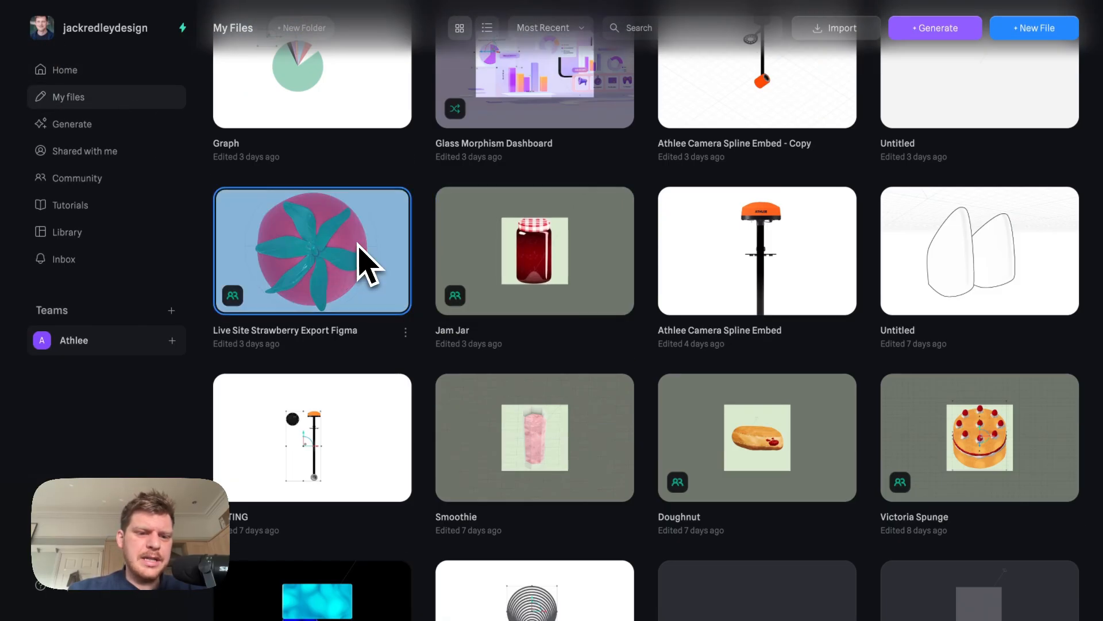
click(359, 245)
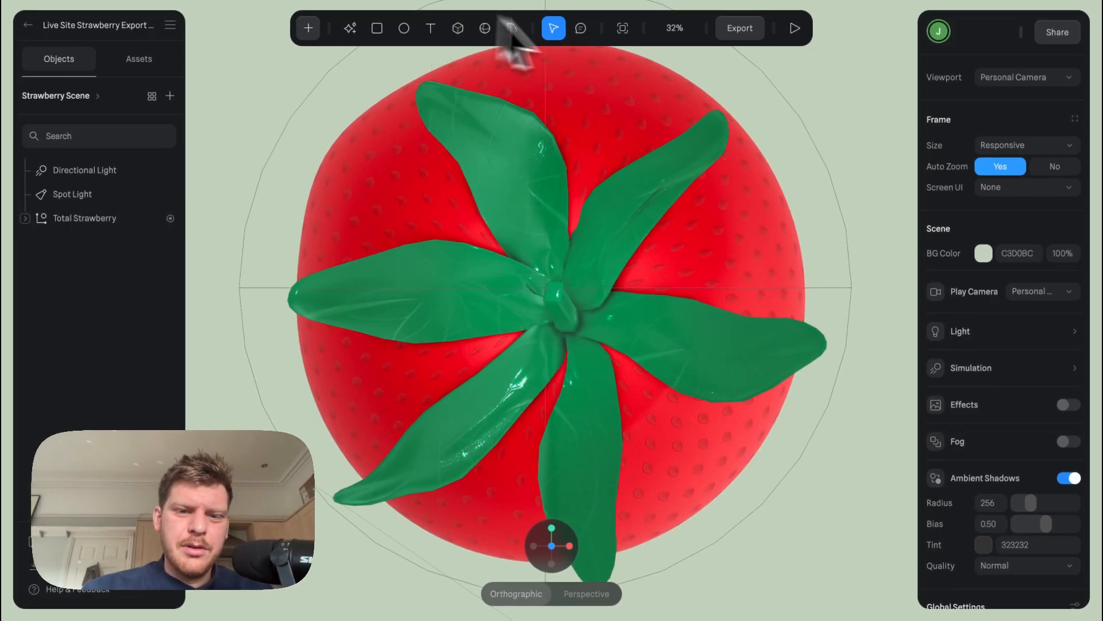
click(696, 184)
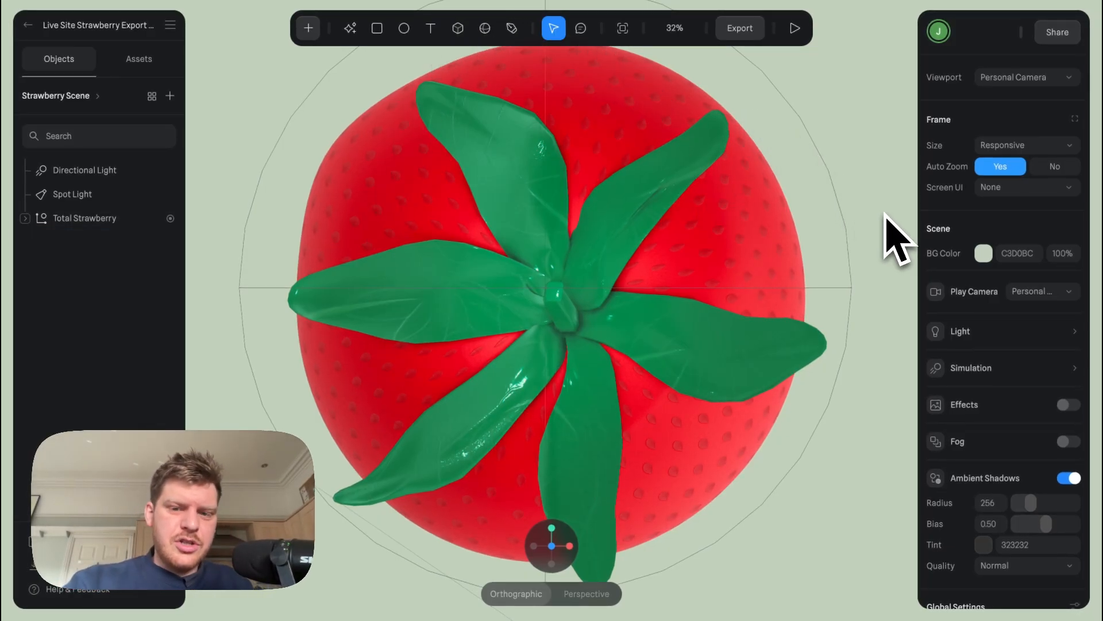
mouse_move(874, 296)
mouse_down()
mouse_move(870, 193)
mouse_move(874, 301)
mouse_up()
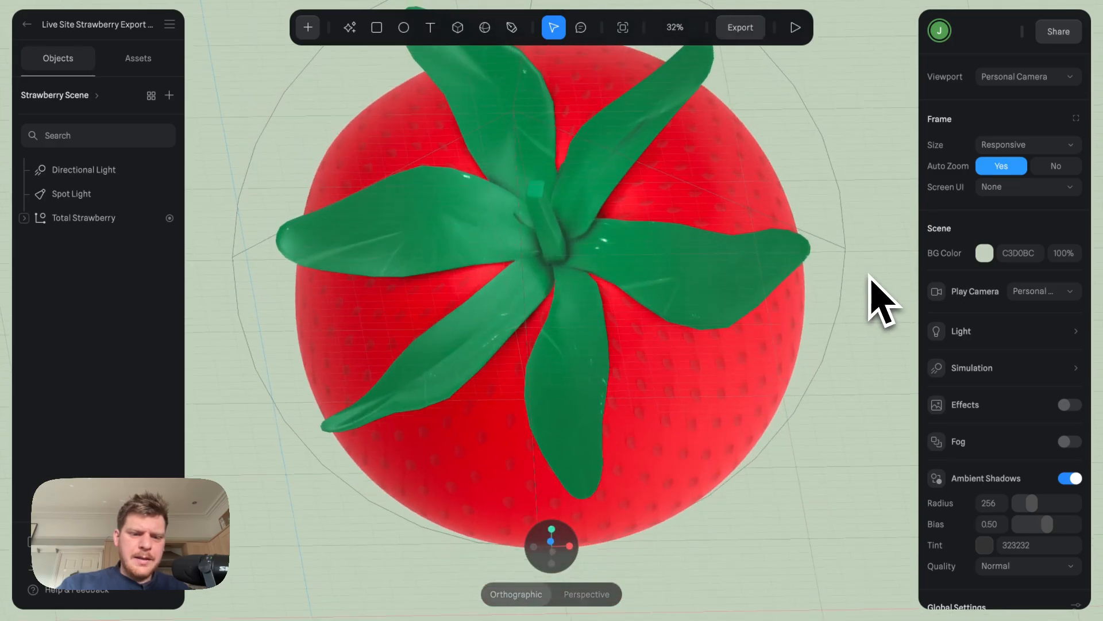
click(551, 543)
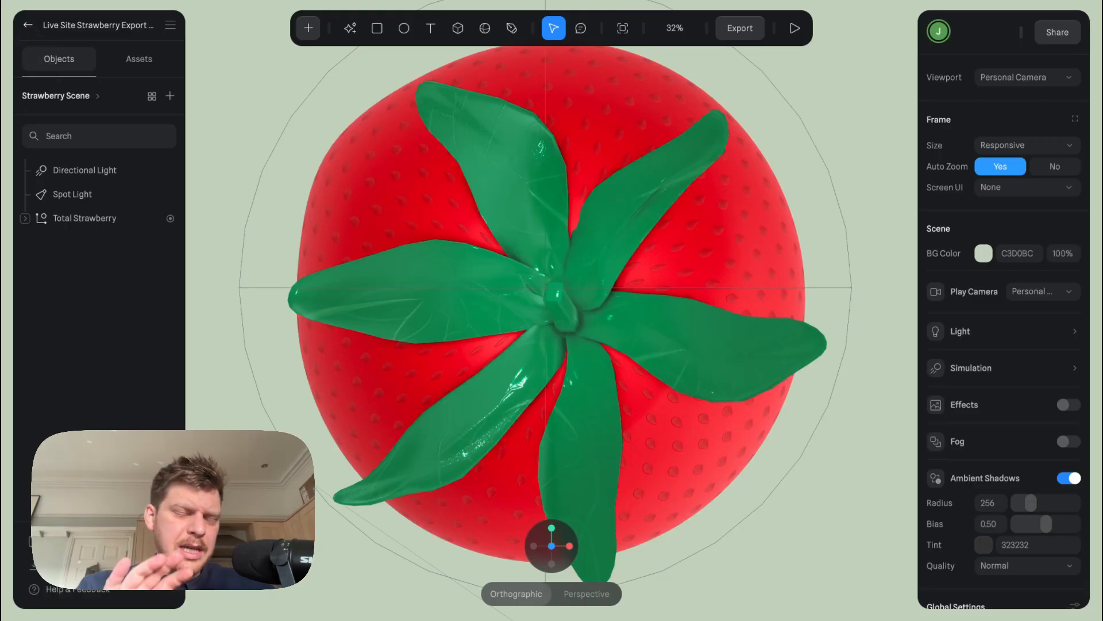
click(27, 25)
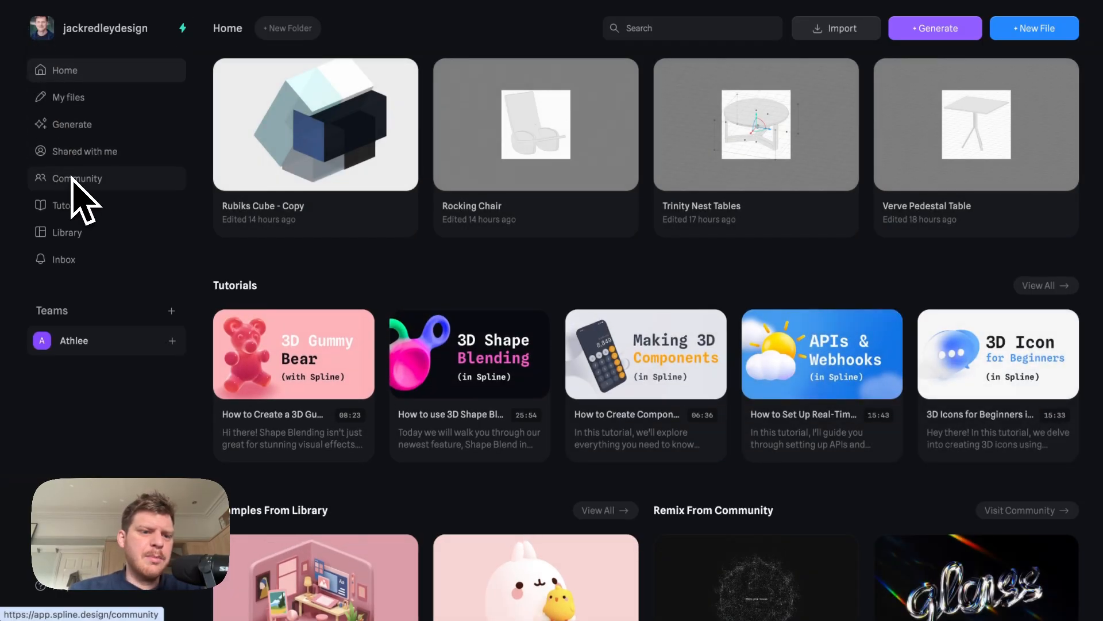
Browse the trending and featured 3D projects in the Spline community
click(73, 179)
scroll(632, 345, down, 5)
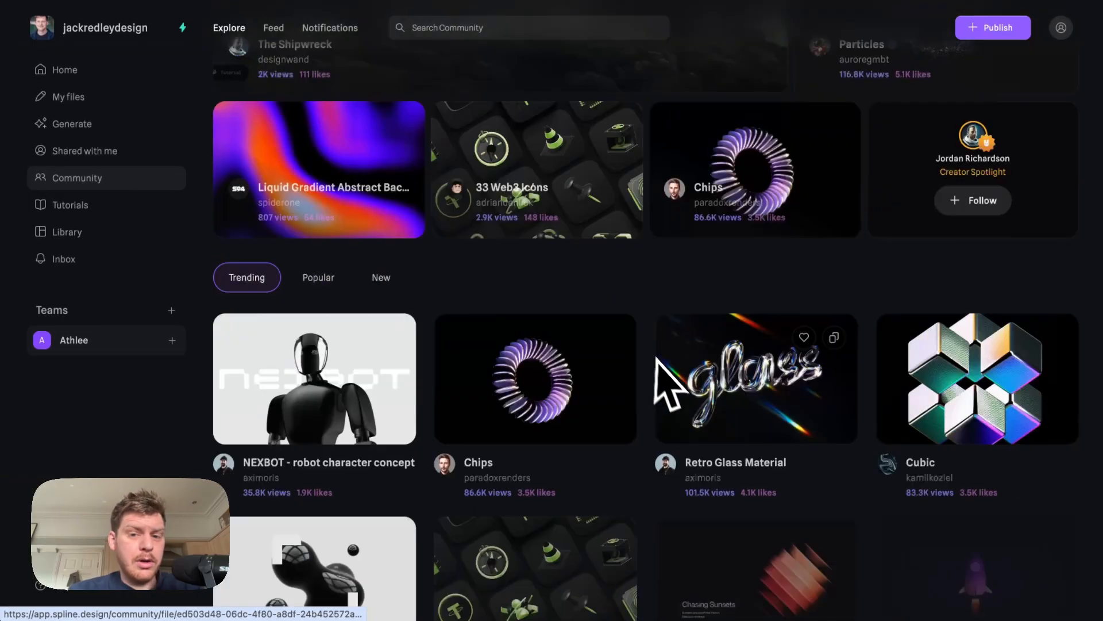
scroll(659, 362, down, 10)
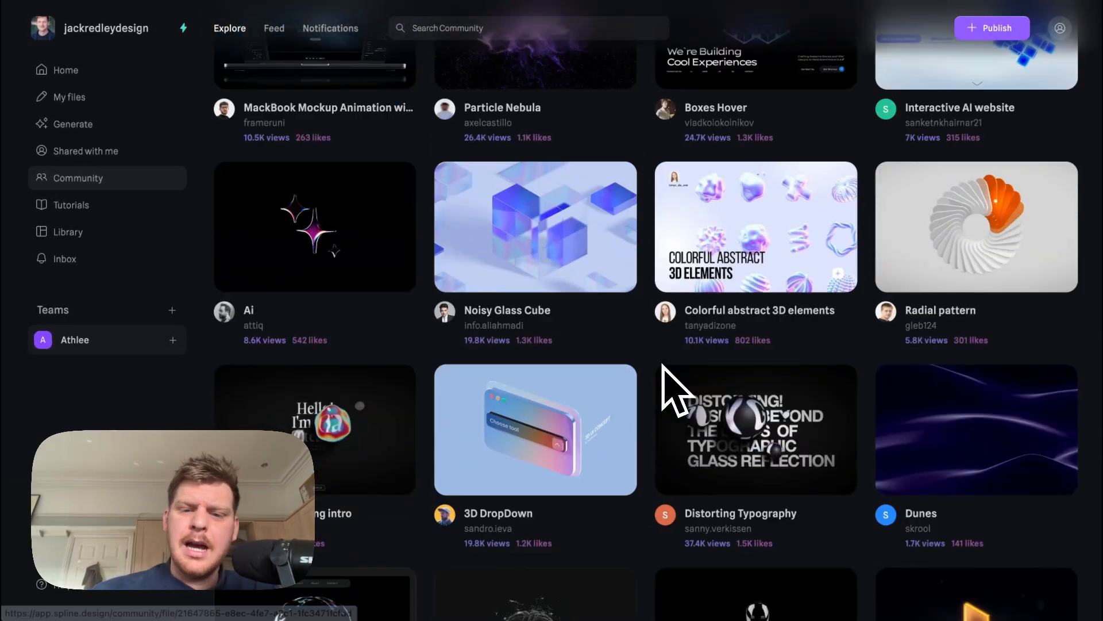
scroll(670, 386, down, 5)
scroll(578, 282, up, 4)
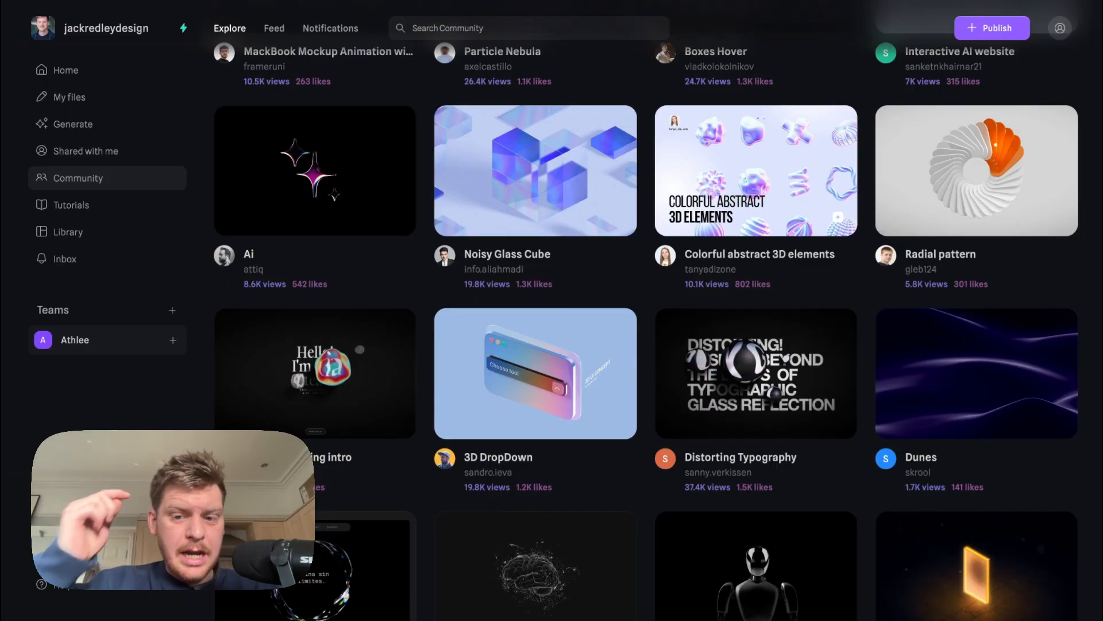
scroll(575, 282, up, 12)
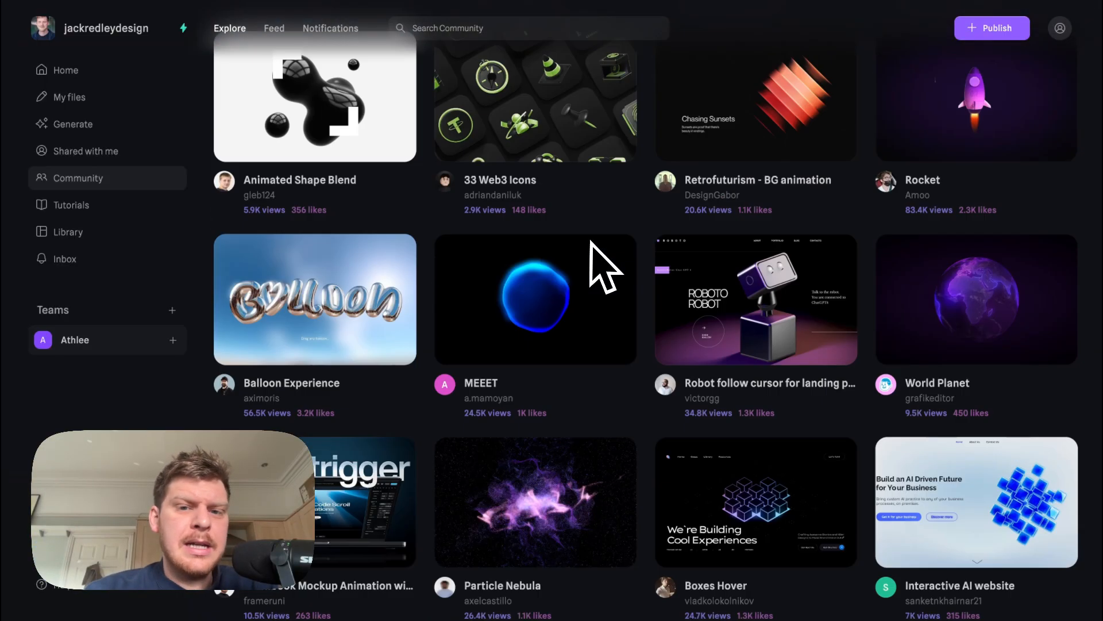
scroll(709, 414, down, 3)
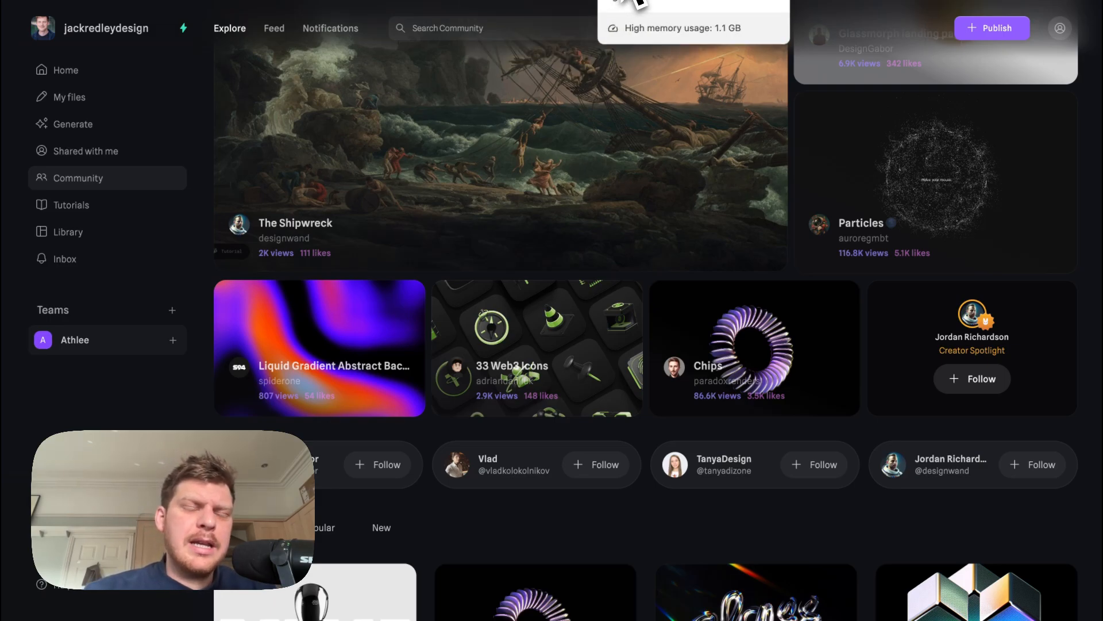
Switch to the Humble Strawberry wireframe in Figma to view the page layout, and return to the Spline community
click(637, 1)
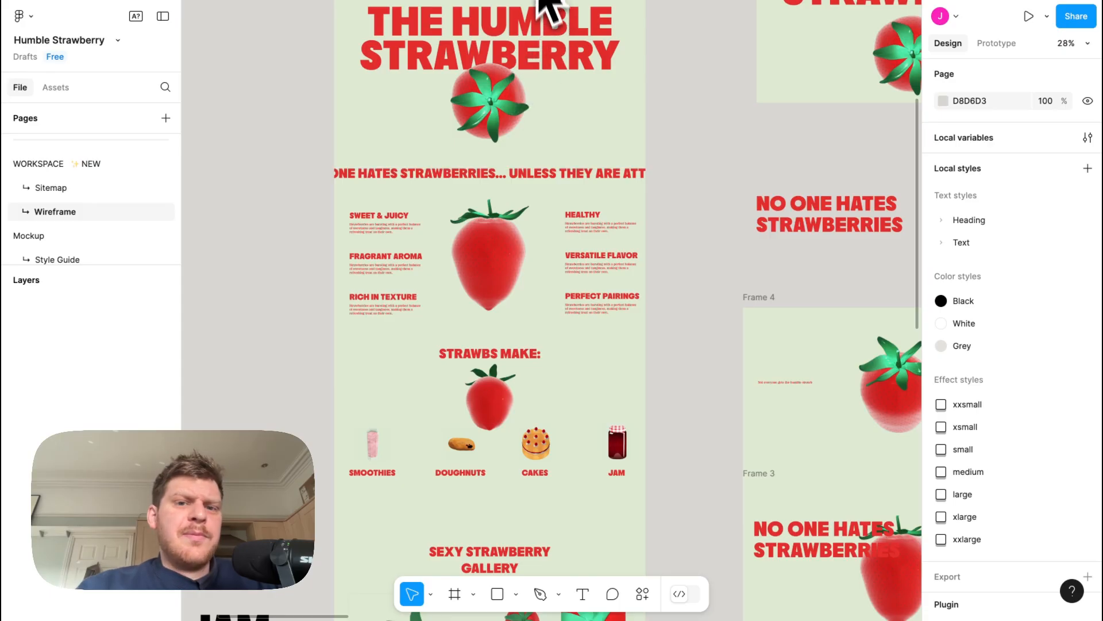
click(419, 3)
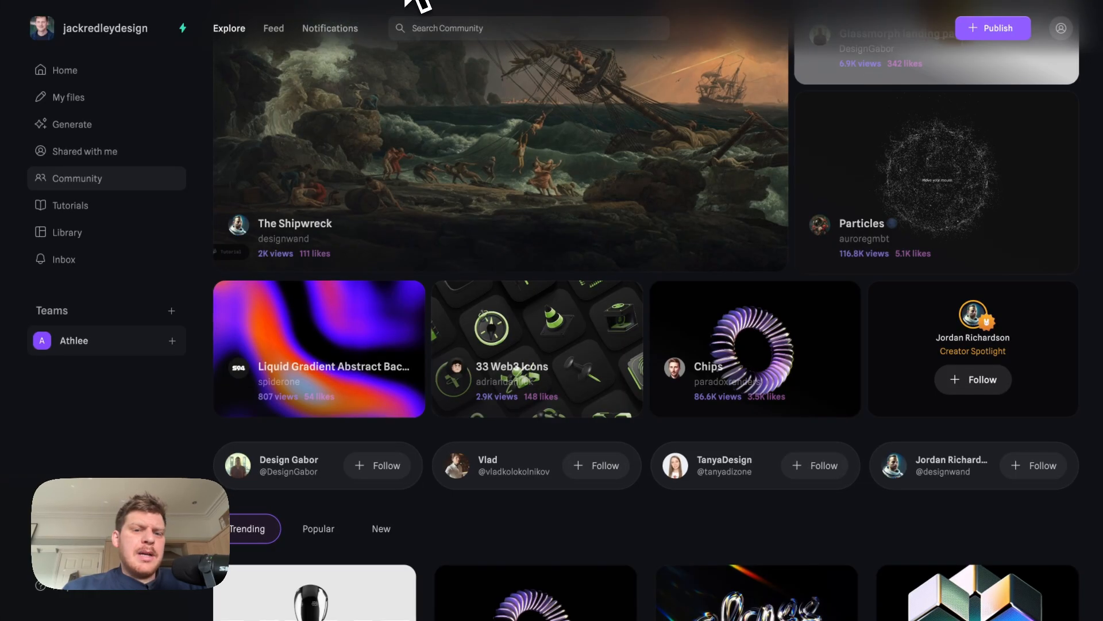
Switch to Relume and generate a sitemap from the prompt "Bakery focussed on strawberry cakes and baked goods"
click(542, 2)
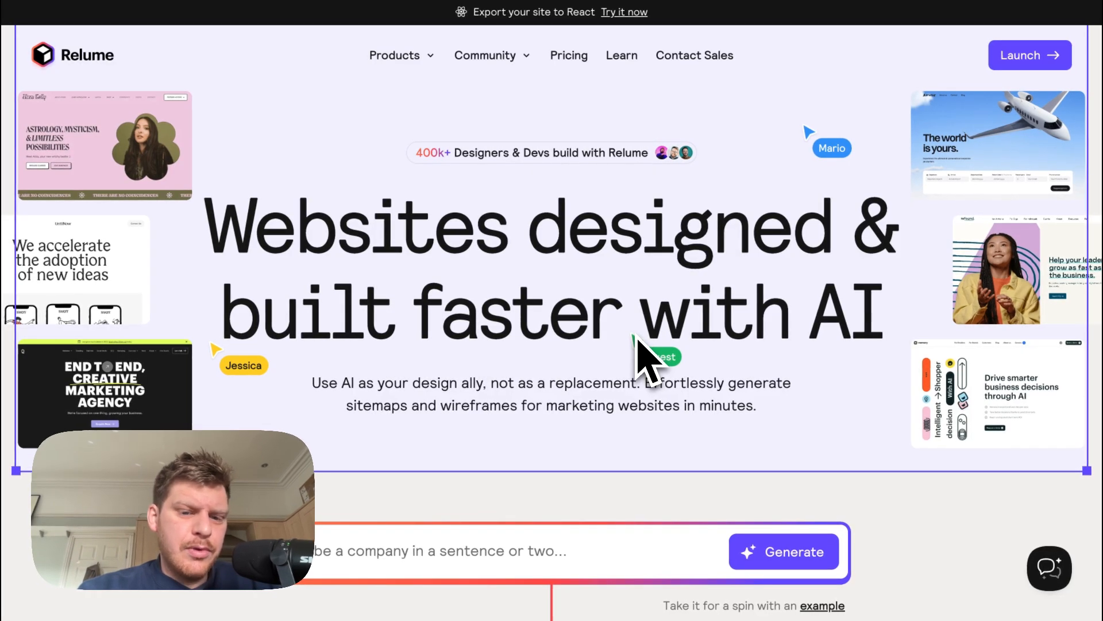
scroll(650, 489, down, 3)
click(577, 397)
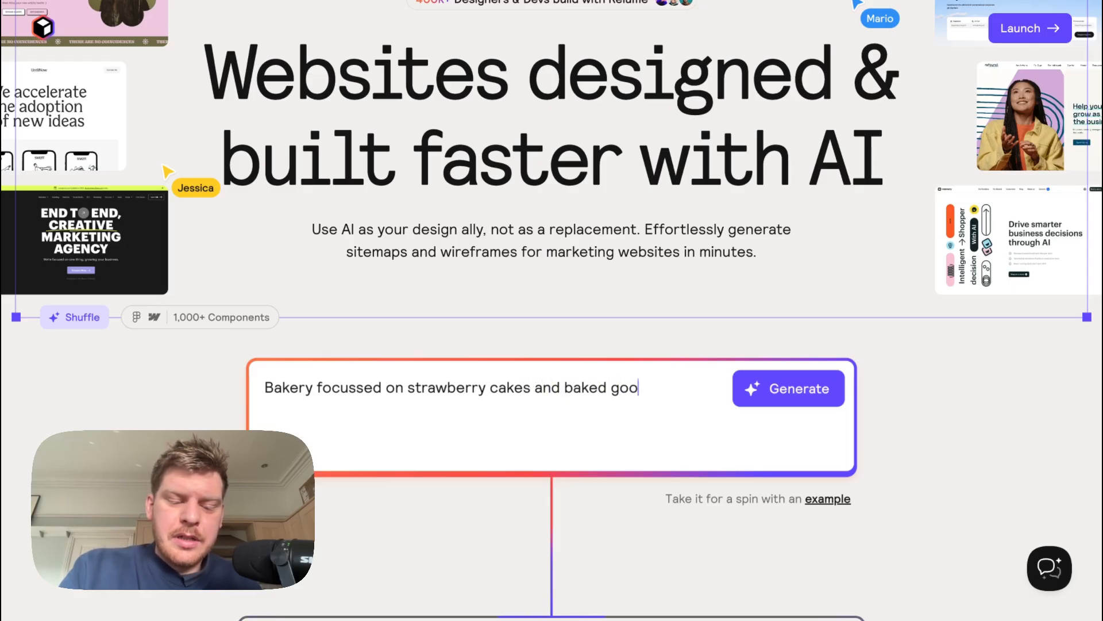
click(802, 391)
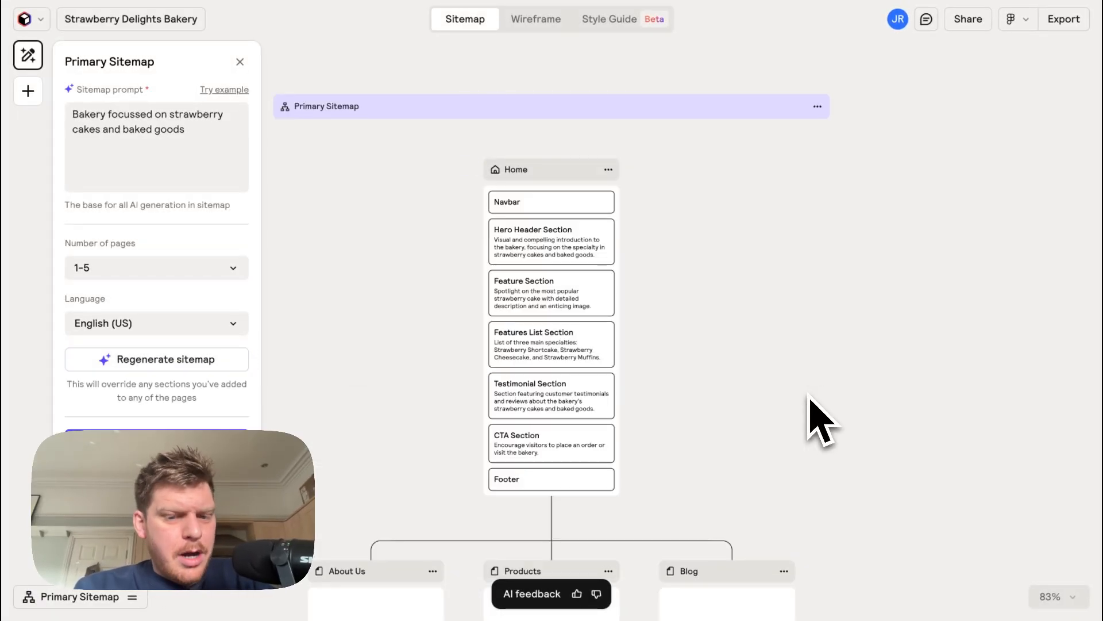
scroll(677, 333, down, 2)
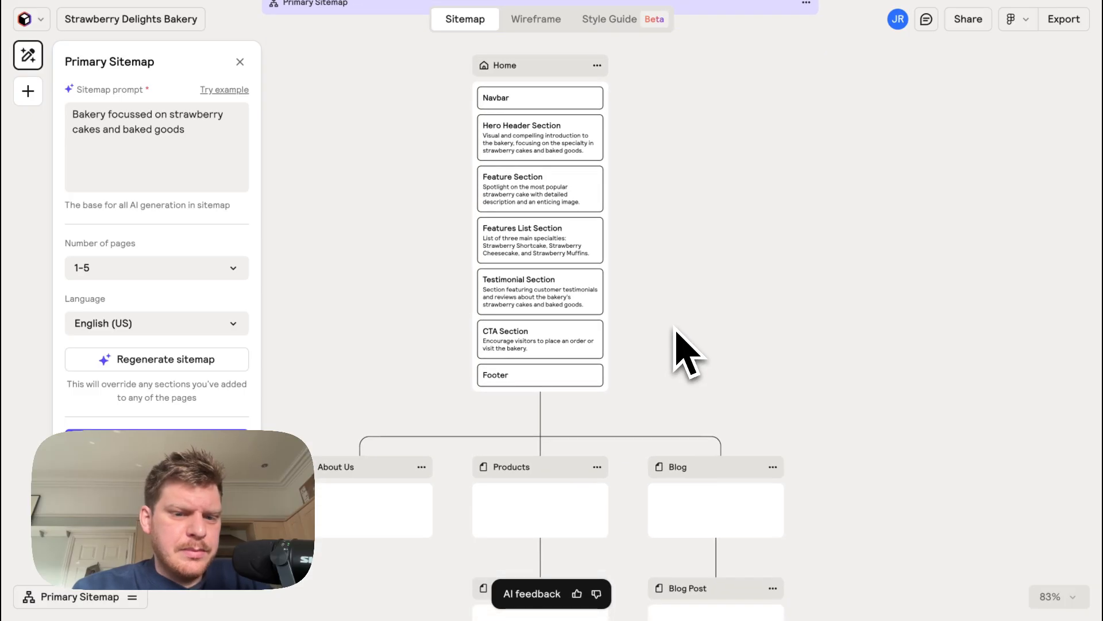
Generate wireframes from the bakery sitemap and examine the Home page's sections from the hero header to the footer
click(521, 20)
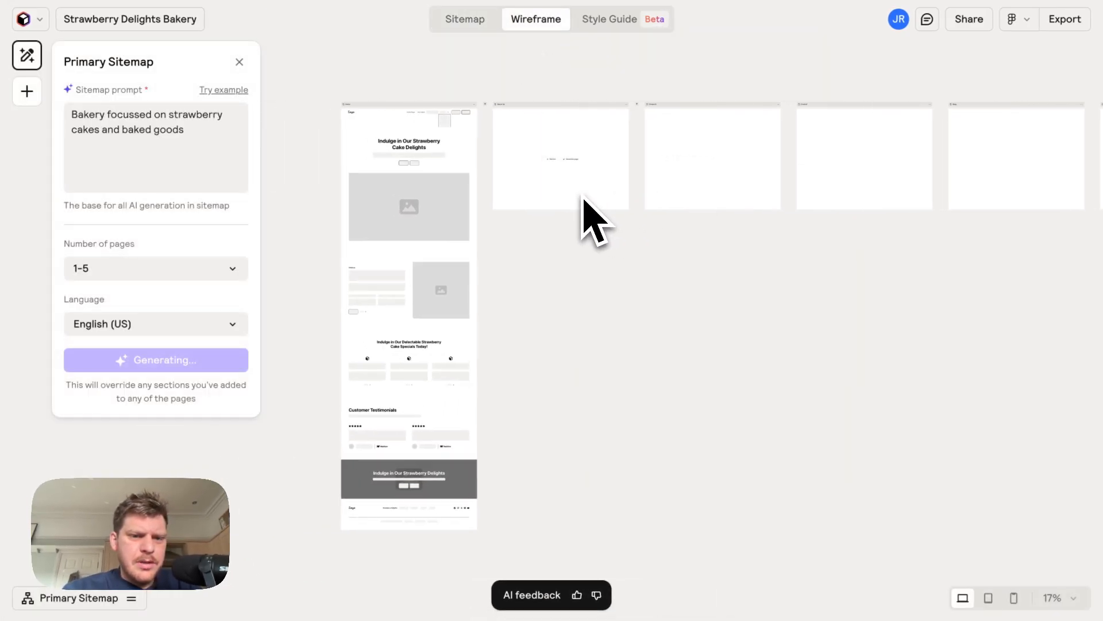
ctrl+scroll(402, 172, up, 5)
scroll(401, 171, left, 1)
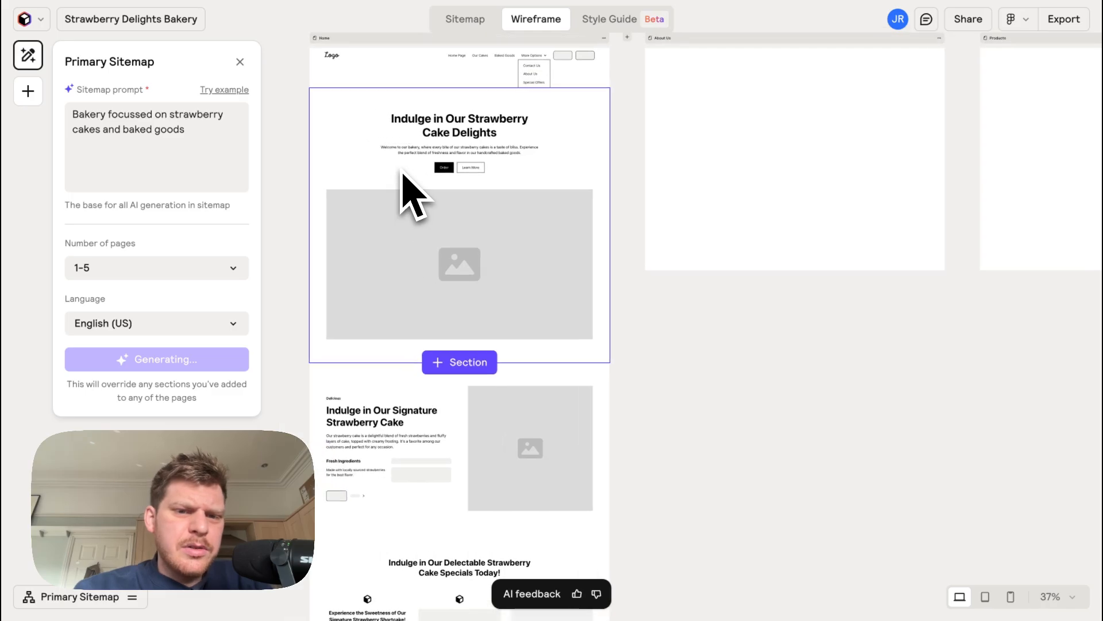
ctrl+scroll(402, 172, up, 3)
ctrl+scroll(460, 173, up, 4)
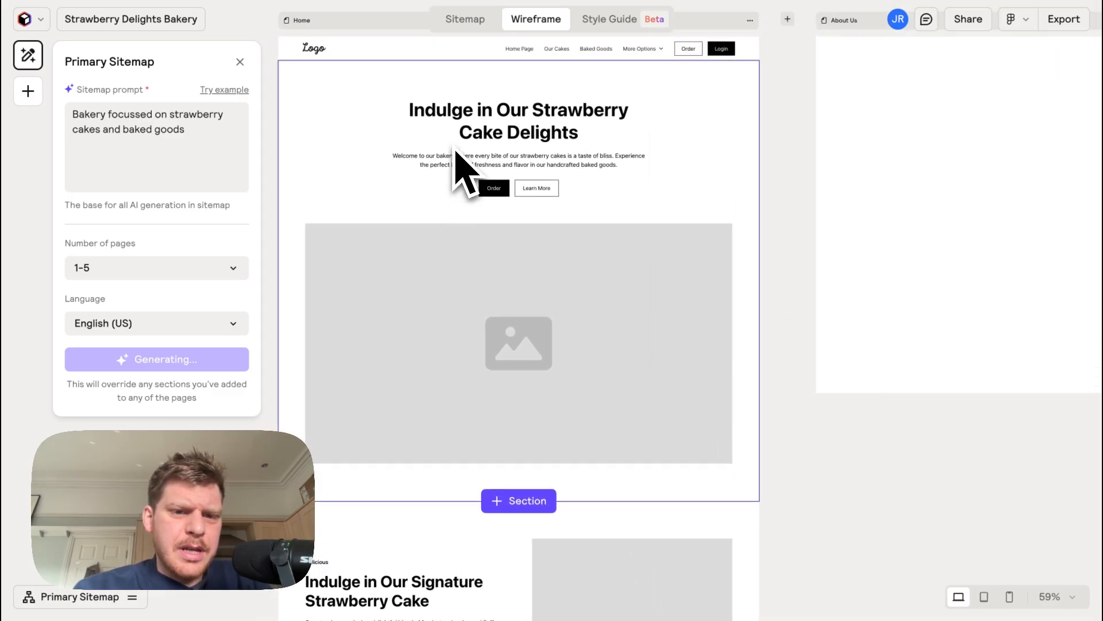
scroll(534, 259, down, 2)
ctrl+scroll(534, 258, down, 8)
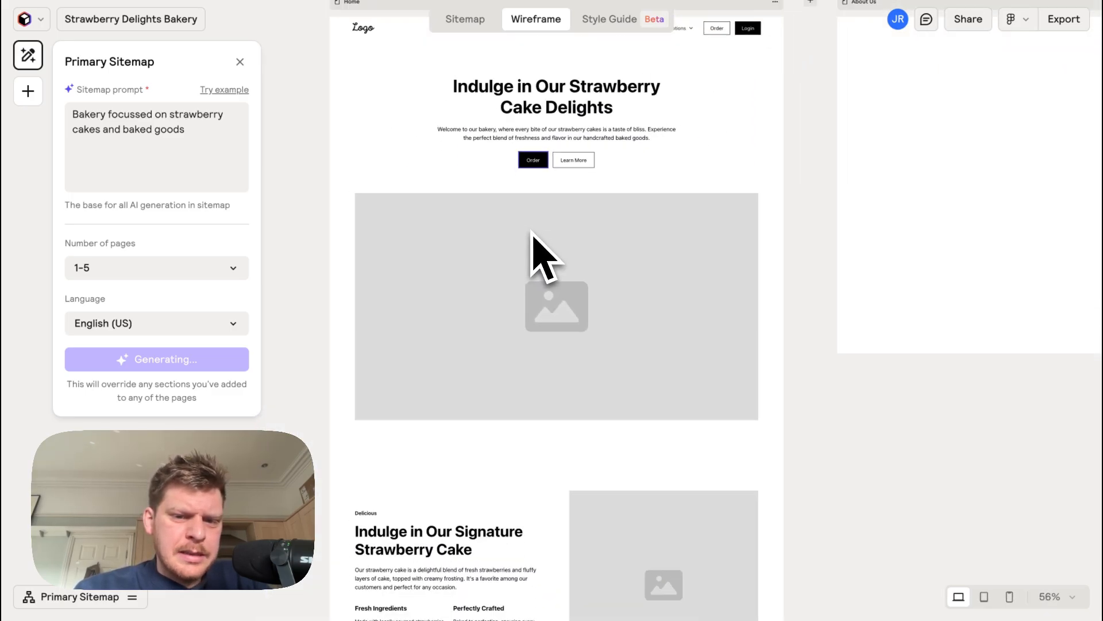
ctrl+scroll(532, 232, down, 3)
scroll(531, 231, down, 6)
scroll(531, 232, up, 4)
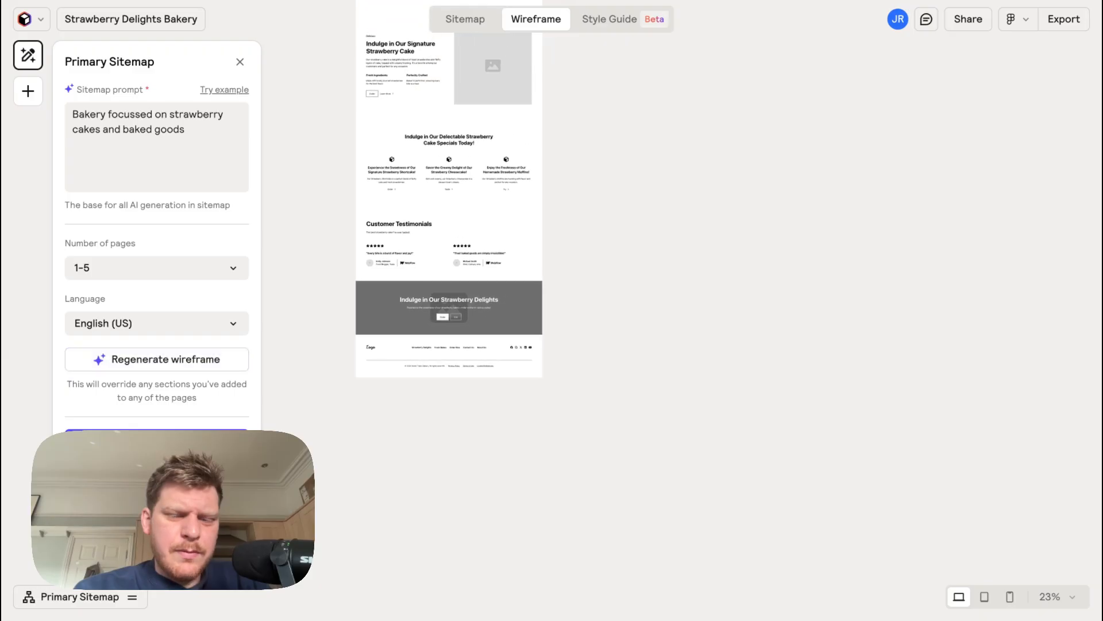
Generate the wireframe for the empty About Us page with AI
scroll(539, 227, up, 3)
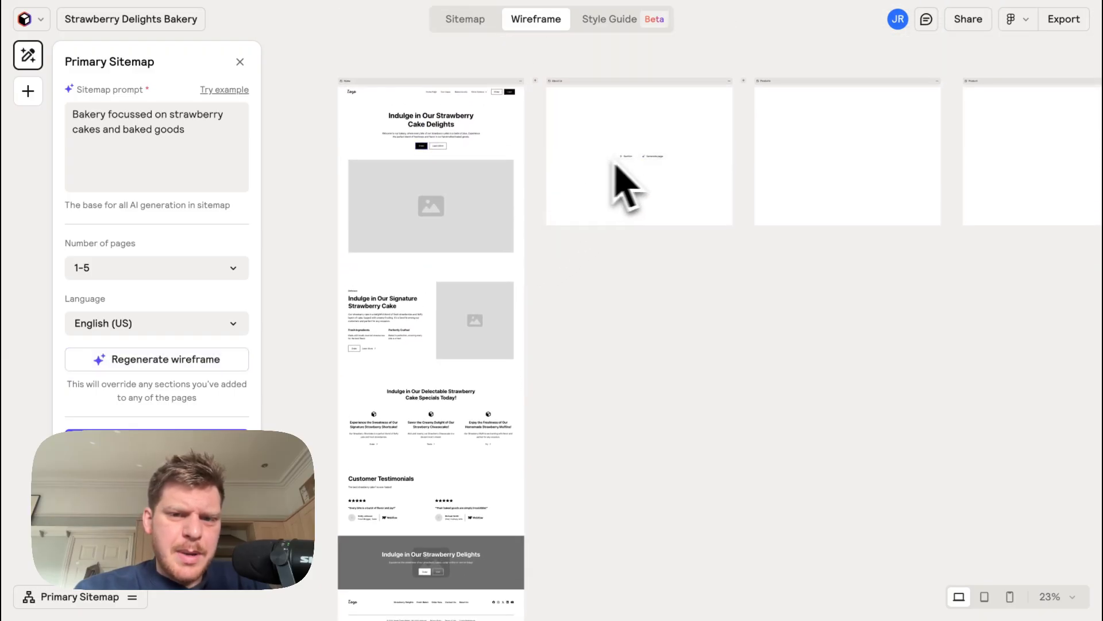
ctrl+scroll(632, 163, up, 4)
click(654, 158)
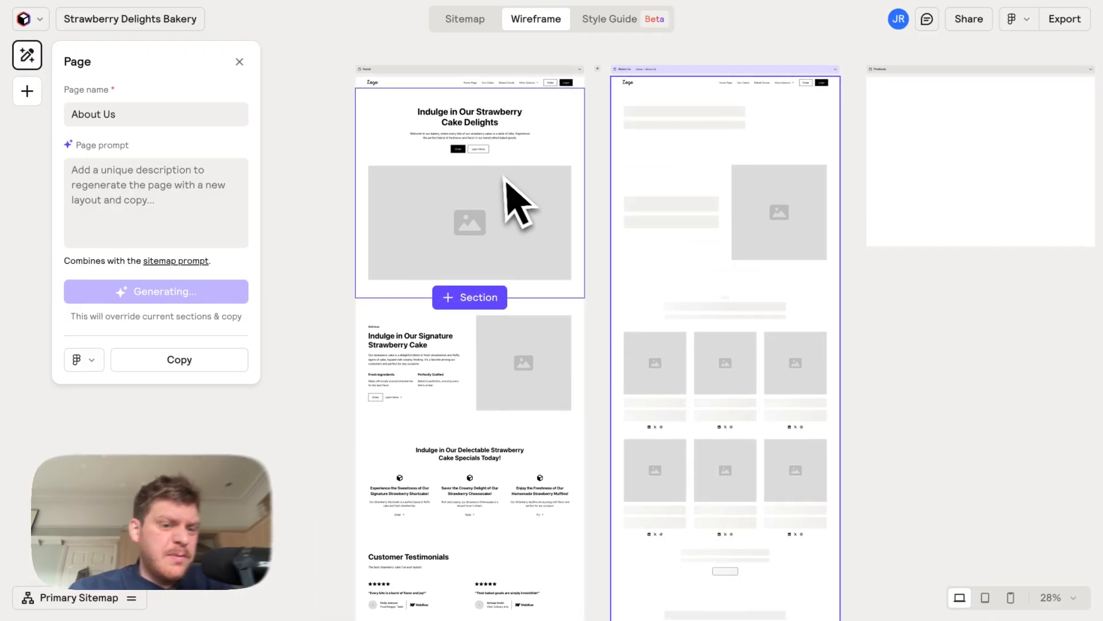
Replace the Home page's hero header component with Header 5, the full-background image layout
ctrl+scroll(506, 198, up, 5)
scroll(501, 178, up, 1)
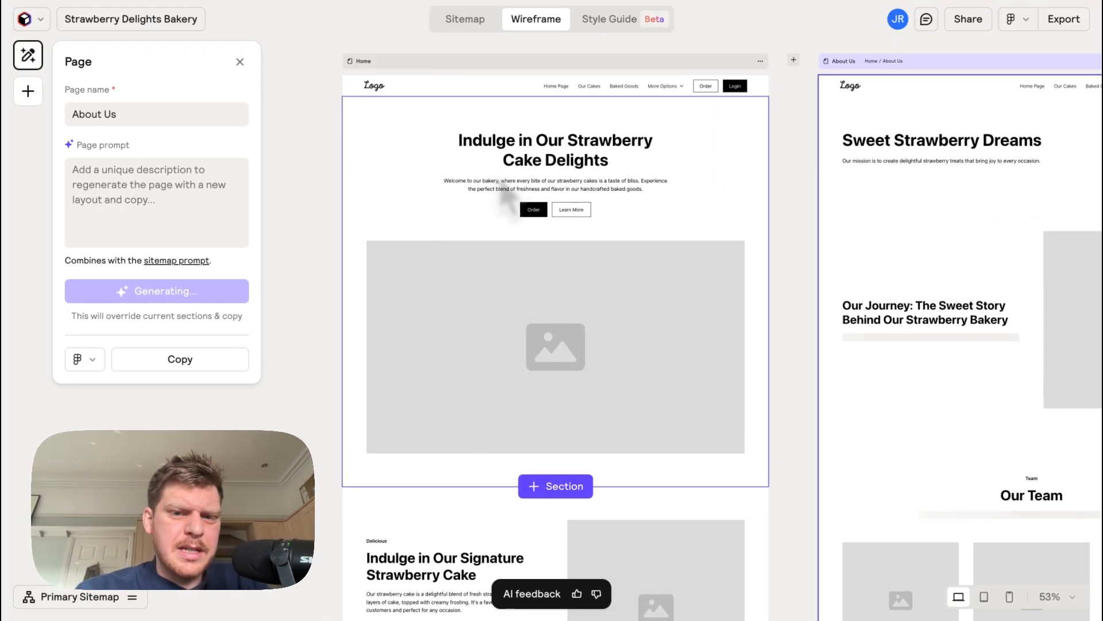
ctrl+scroll(519, 177, up, 1)
click(409, 224)
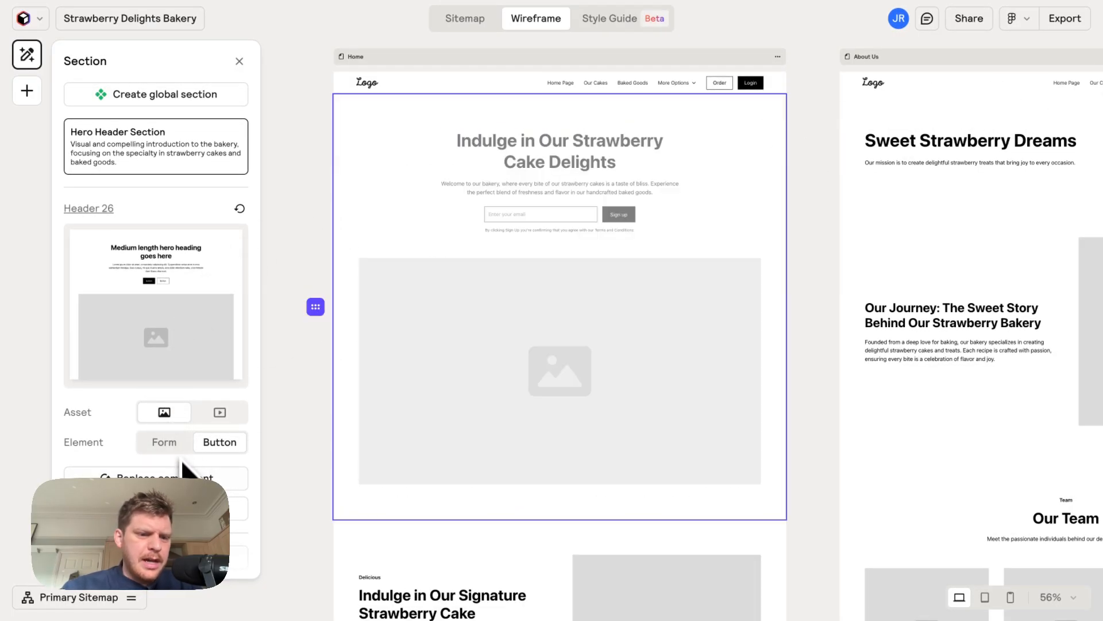
click(173, 477)
click(181, 371)
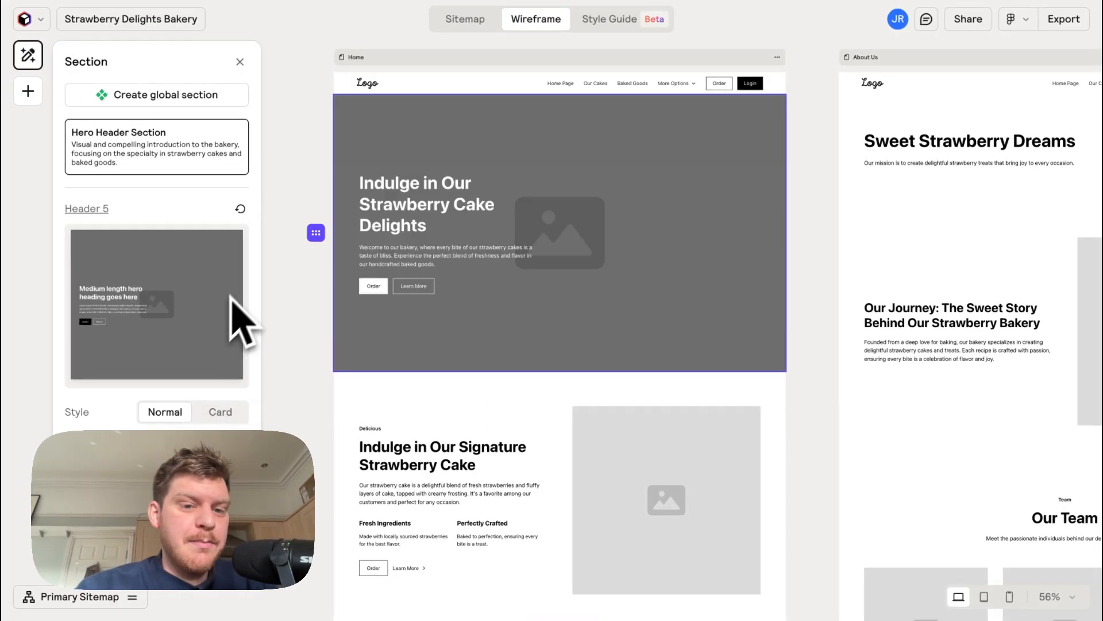
Replace the Home page's feature section component with Layout 101
scroll(375, 344, down, 4)
click(381, 284)
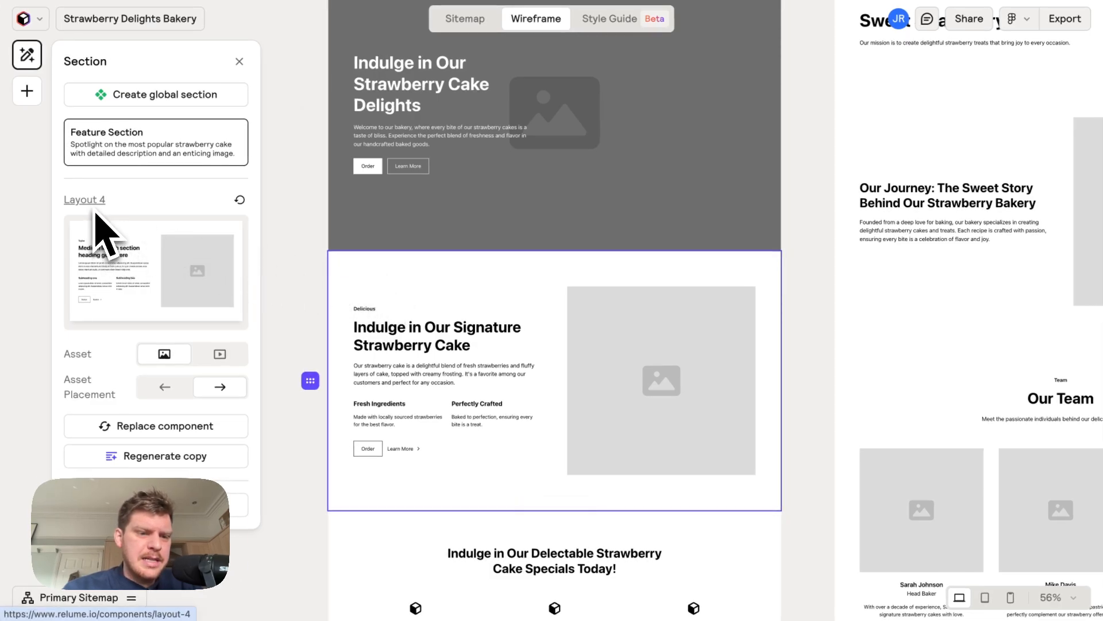
click(192, 429)
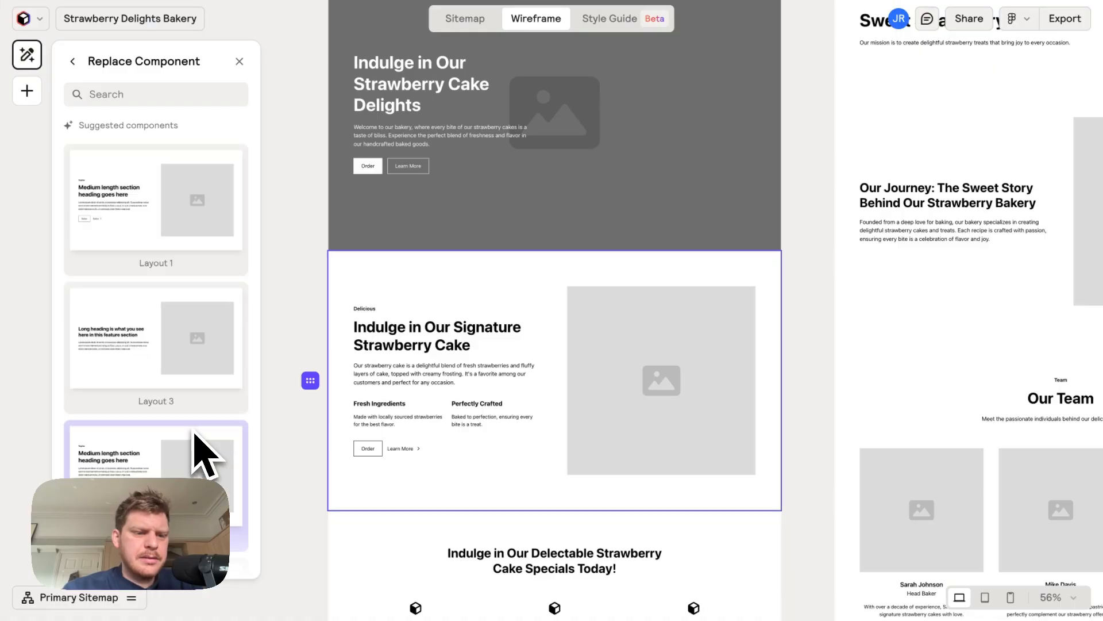
scroll(201, 454, down, 15)
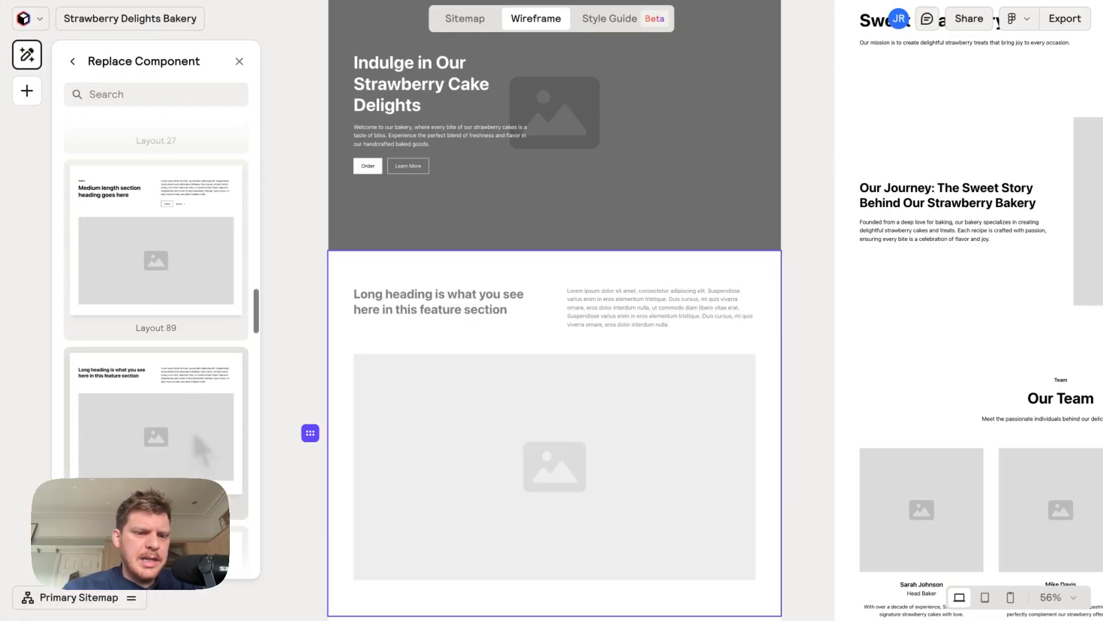
click(187, 342)
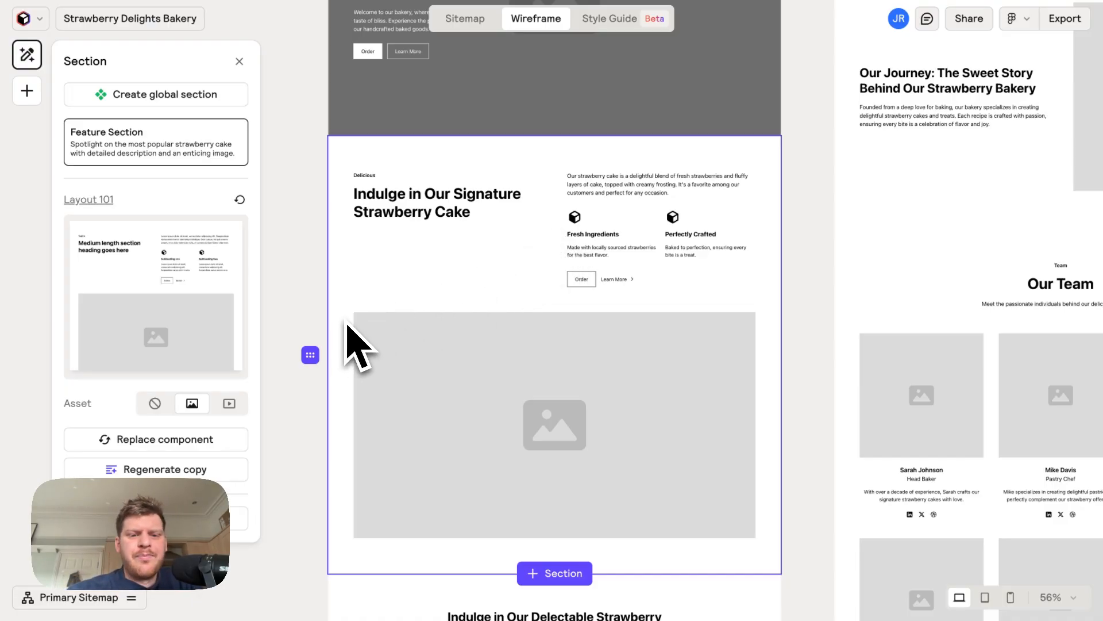
Replace the feature section's description with "hihihk" and delete the Fresh Ingredients item
double_click(415, 207)
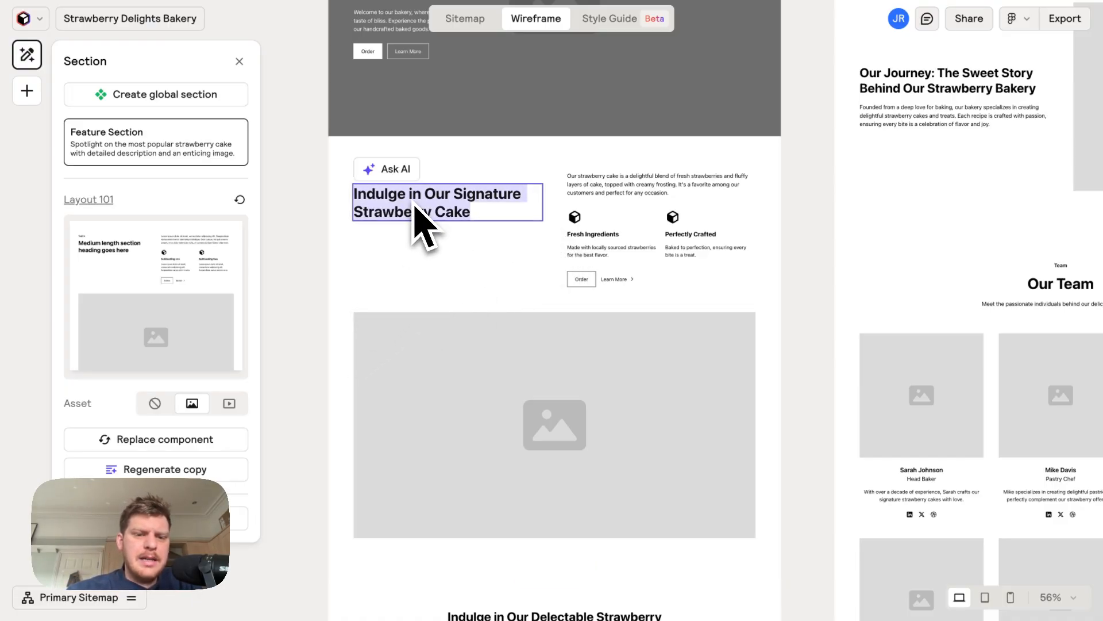
double_click(587, 185)
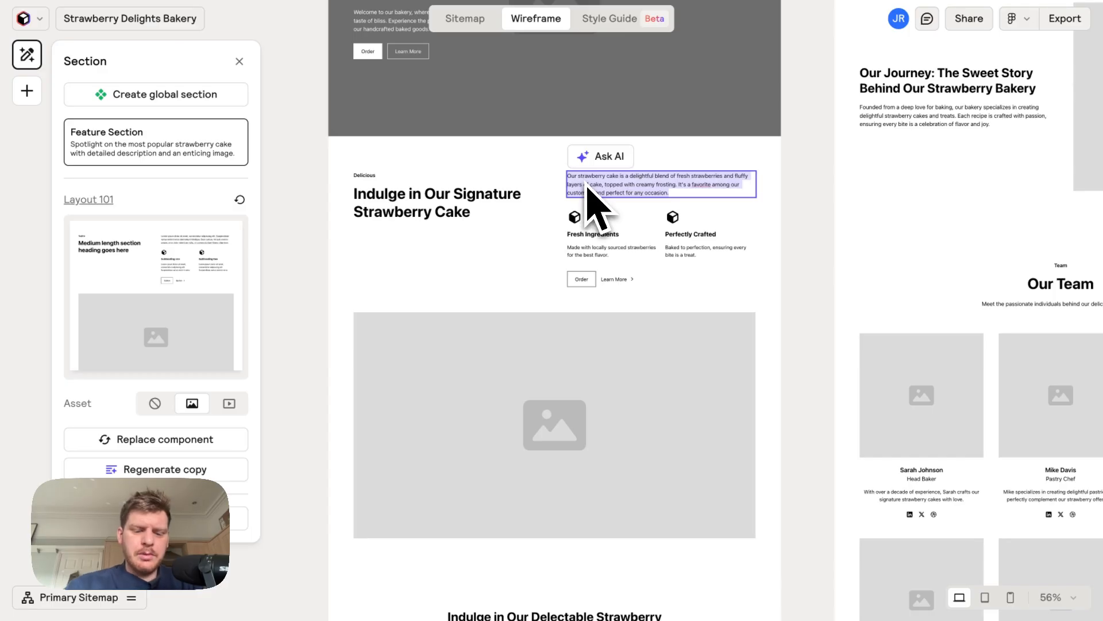
text(hihihk)
click(585, 210)
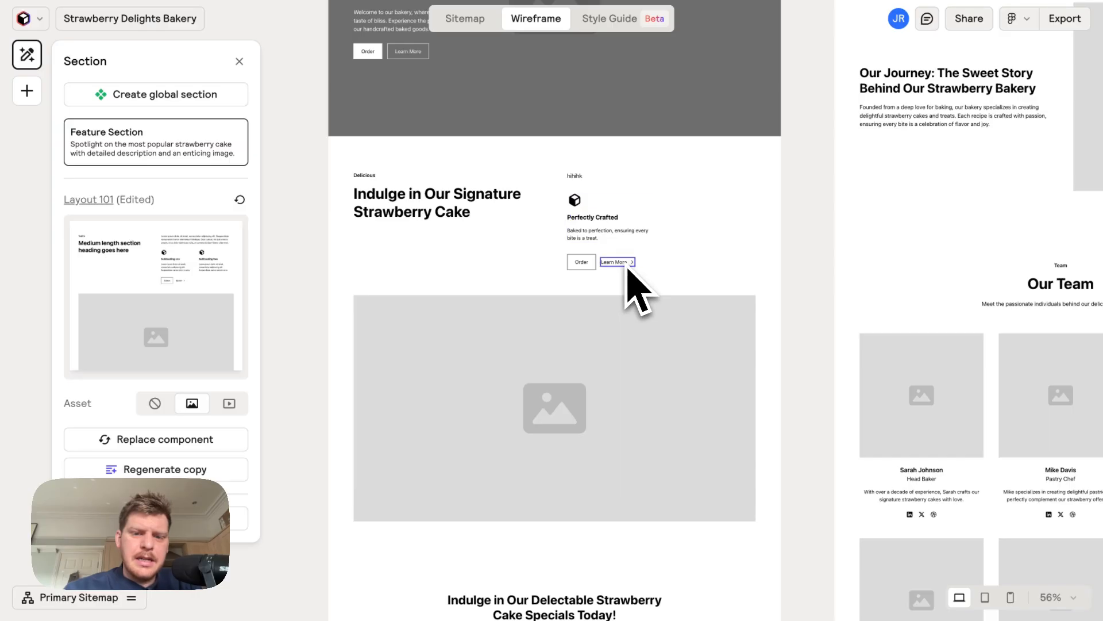
Examine the Home page wireframe from the feature section to the footer, and look at the Figma export options
scroll(625, 267, down, 10)
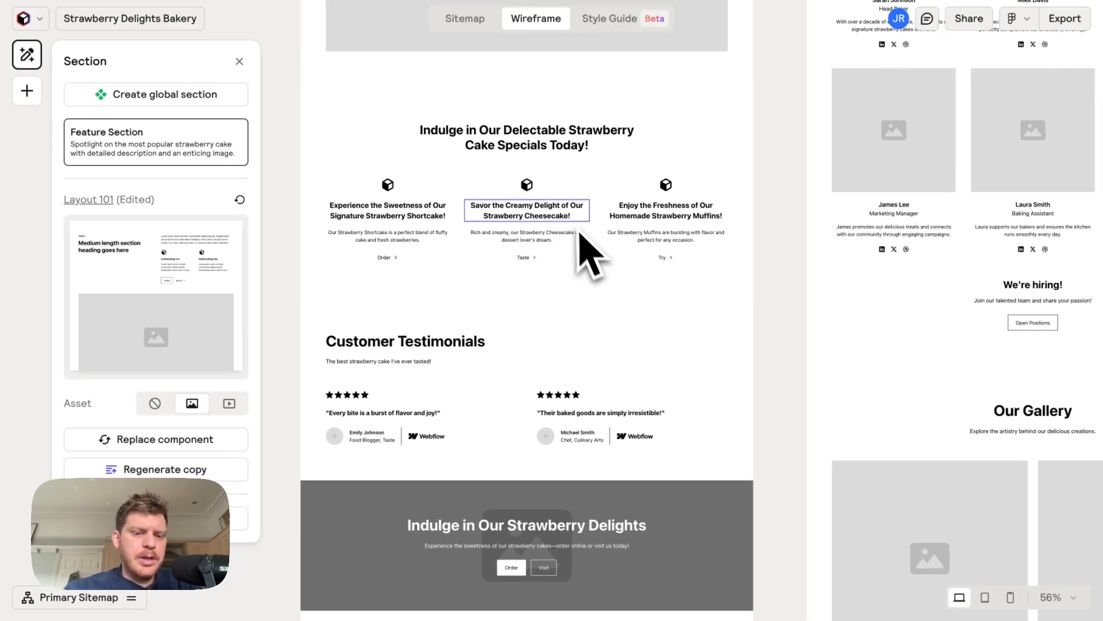
scroll(581, 241, down, 4)
ctrl+scroll(581, 241, down, 3)
scroll(581, 246, up, 9)
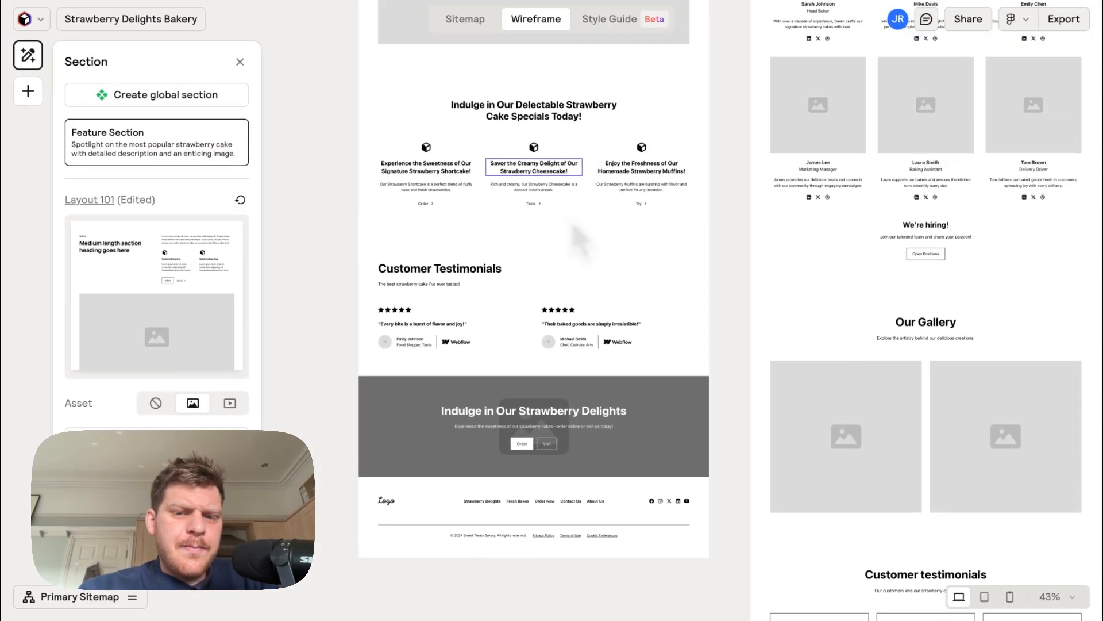
scroll(575, 242, up, 6)
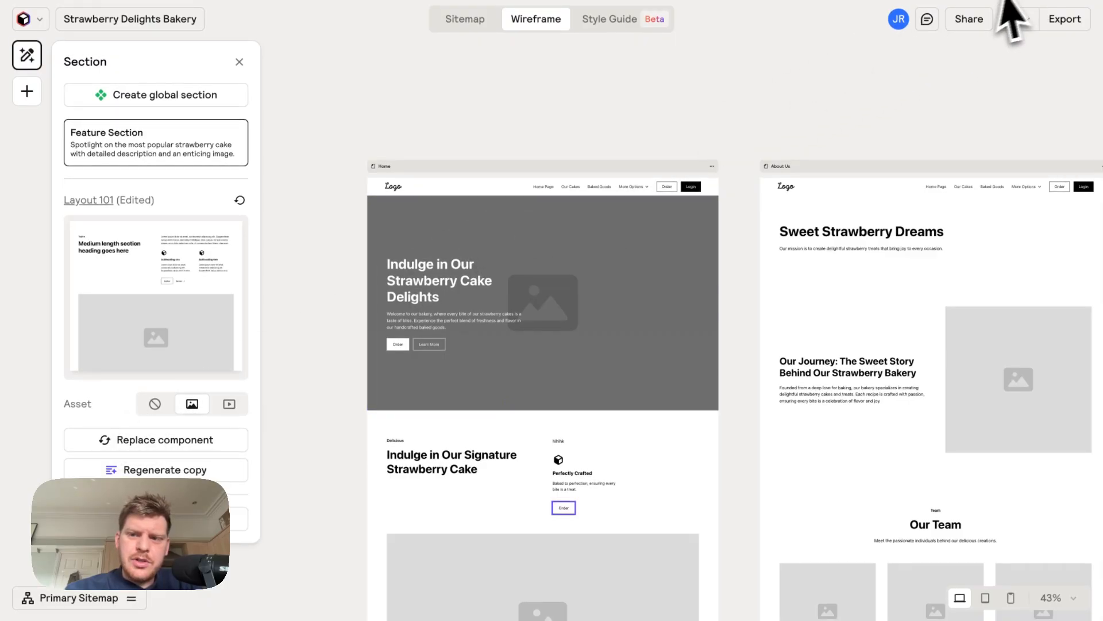
click(1025, 20)
click(1031, 24)
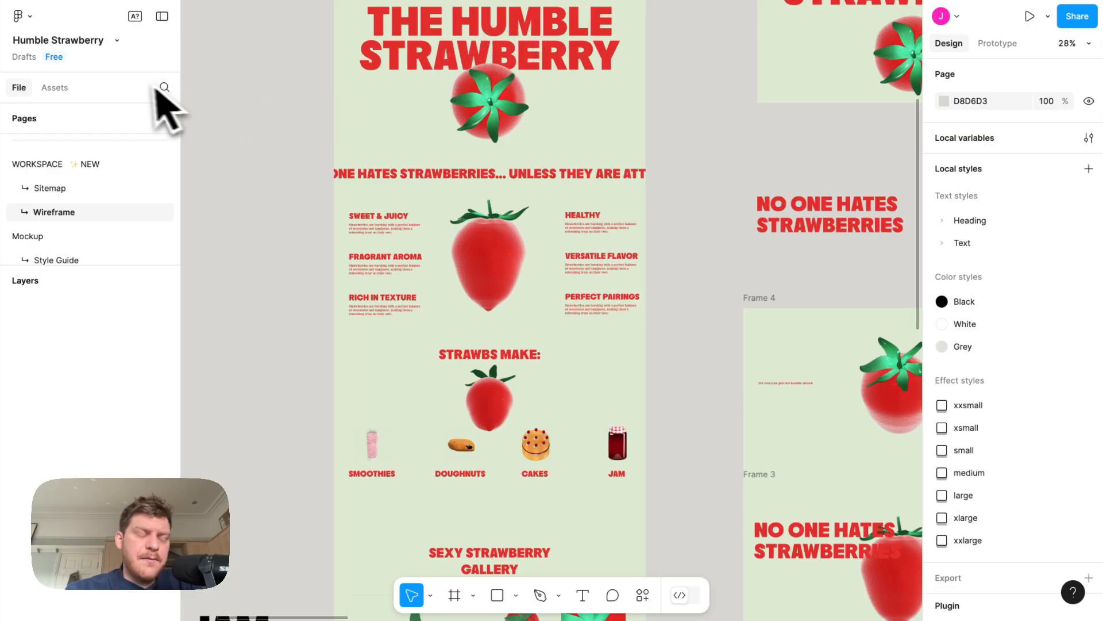
Switch to the Humble Strawberry file in Figma, open the Hero Headers page and examine its header component layouts
scroll(123, 197, up, 3)
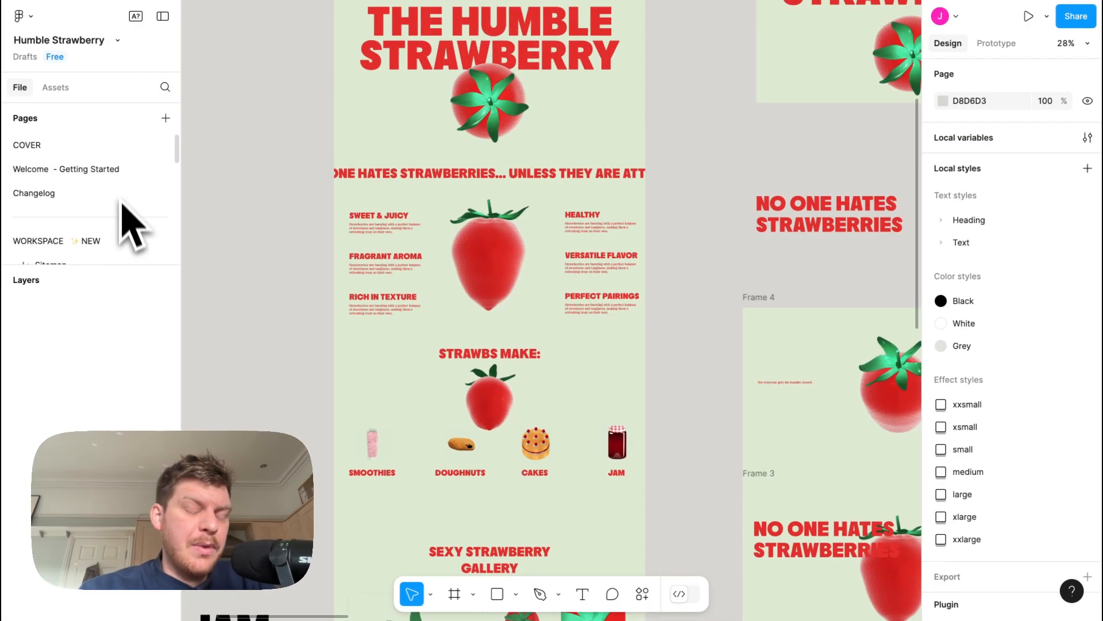
scroll(123, 221, down, 3)
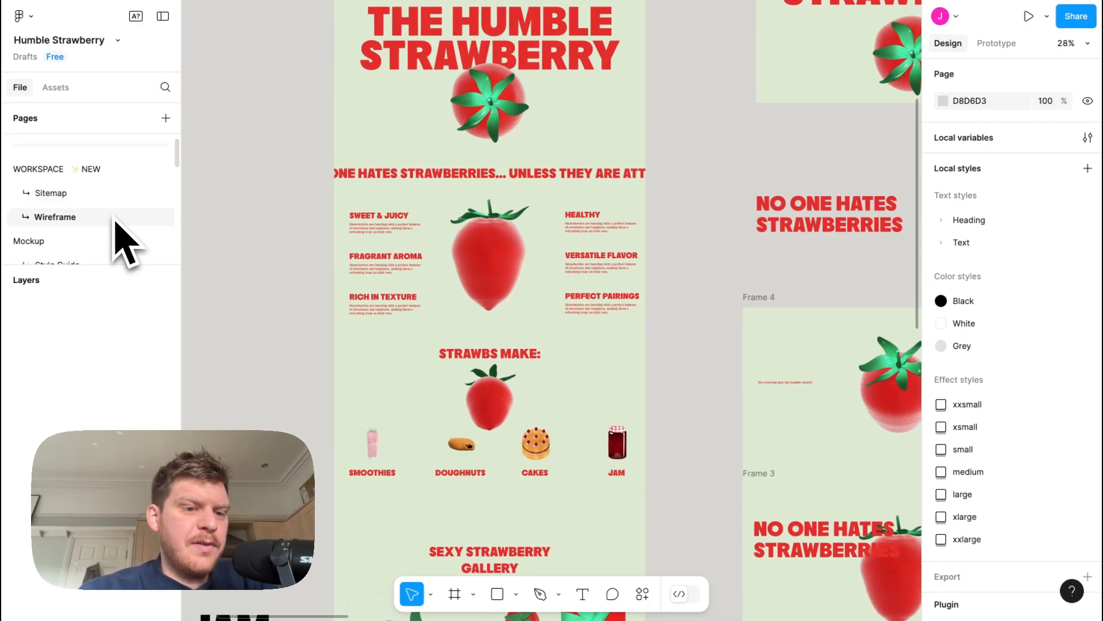
scroll(112, 230, down, 8)
click(92, 182)
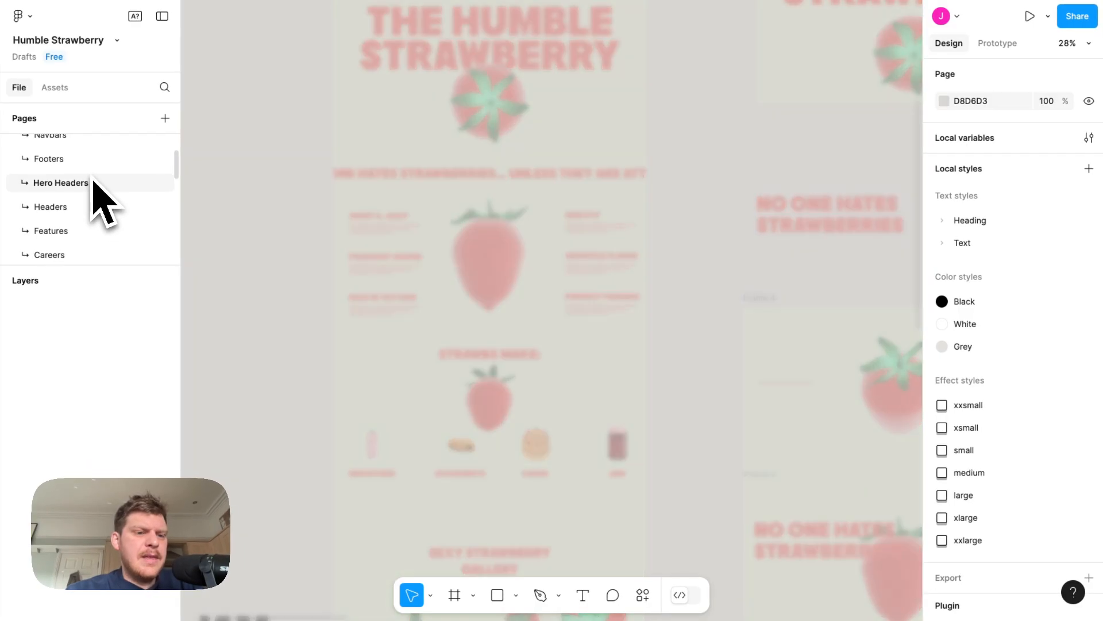
scroll(93, 183, down, 3)
scroll(97, 202, up, 3)
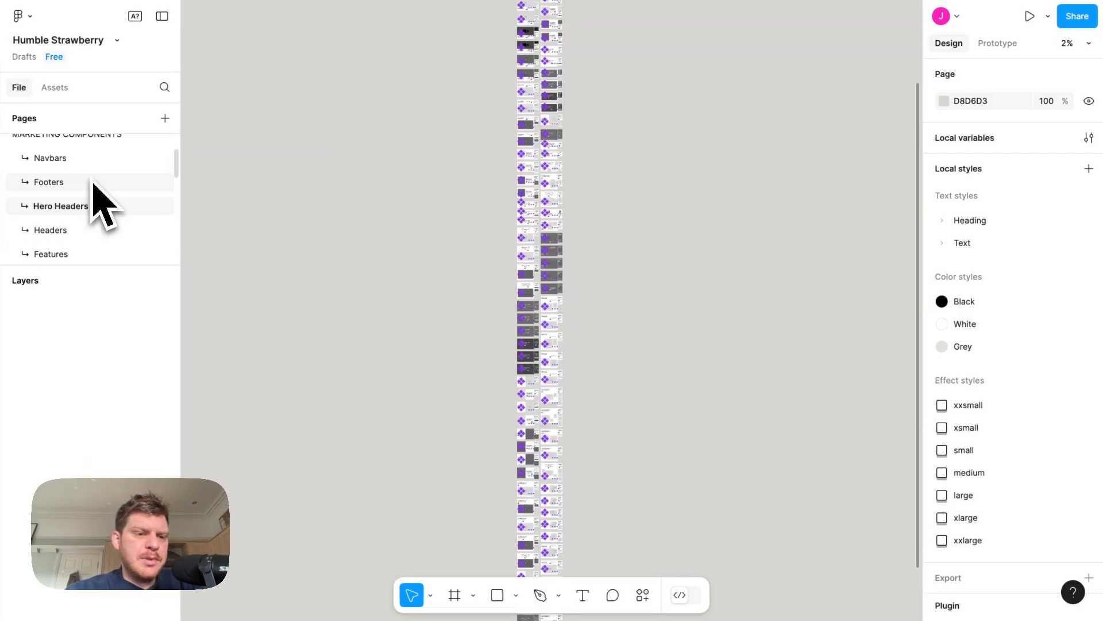
ctrl+scroll(567, 177, up, 6)
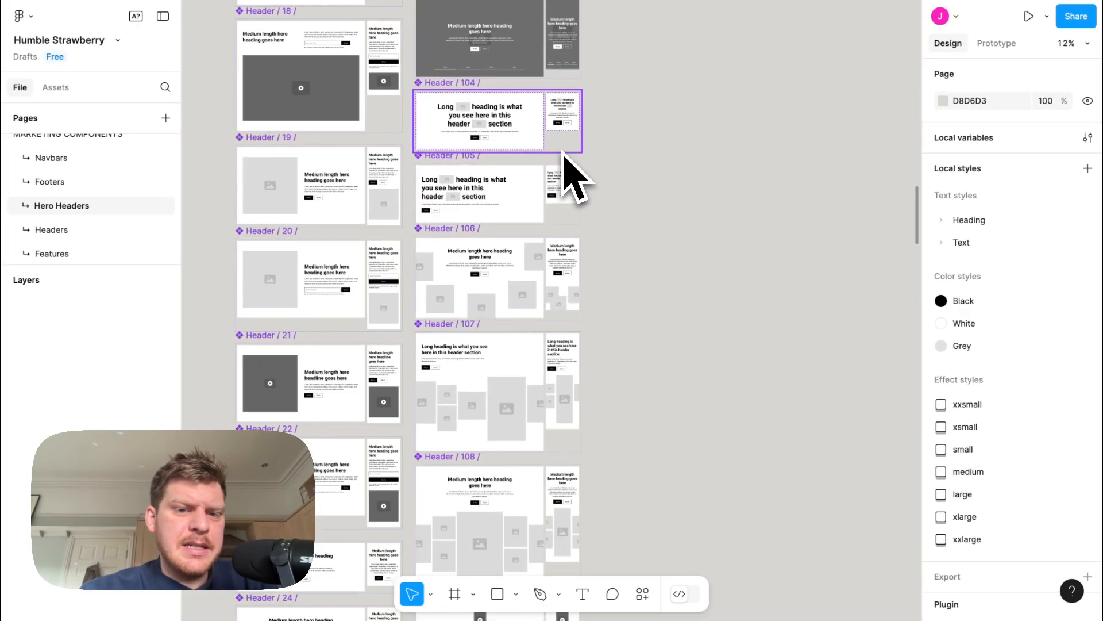
ctrl+scroll(566, 178, up, 4)
scroll(606, 167, down, 20)
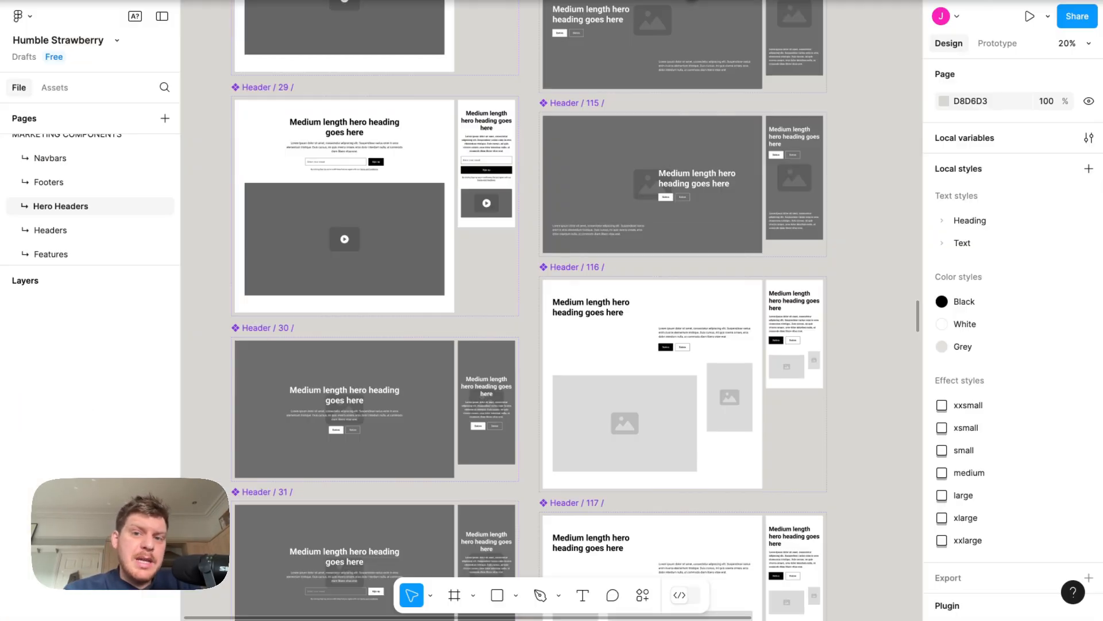
scroll(512, 177, down, 10)
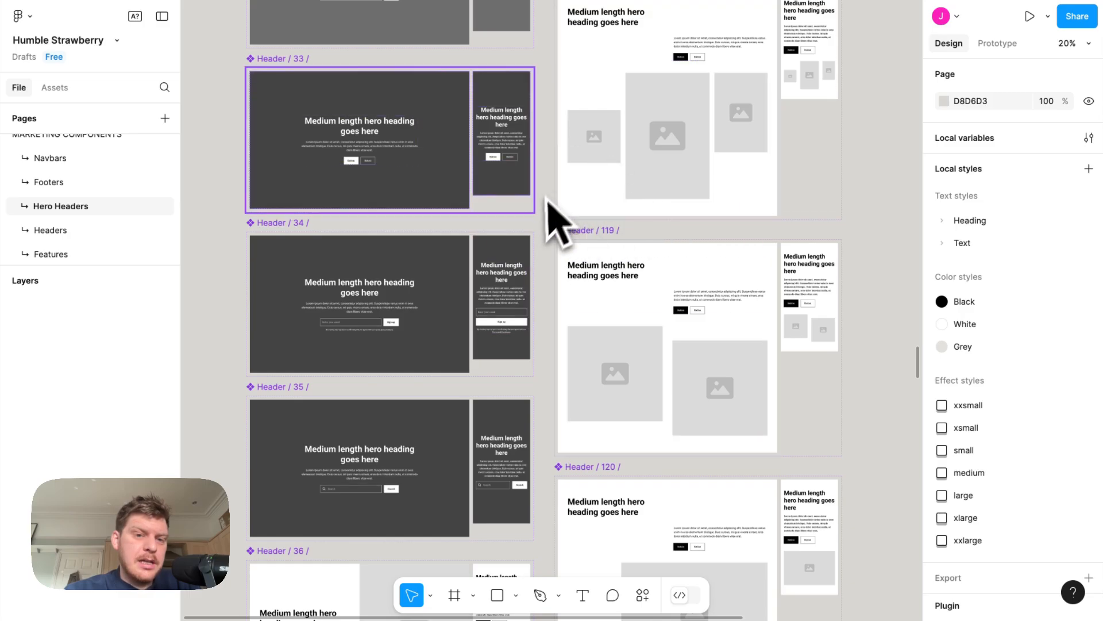
Return to the Wireframe page and examine the Landing Page design from the hero strawberry image to the closing book-a-call section
scroll(143, 225, up, 5)
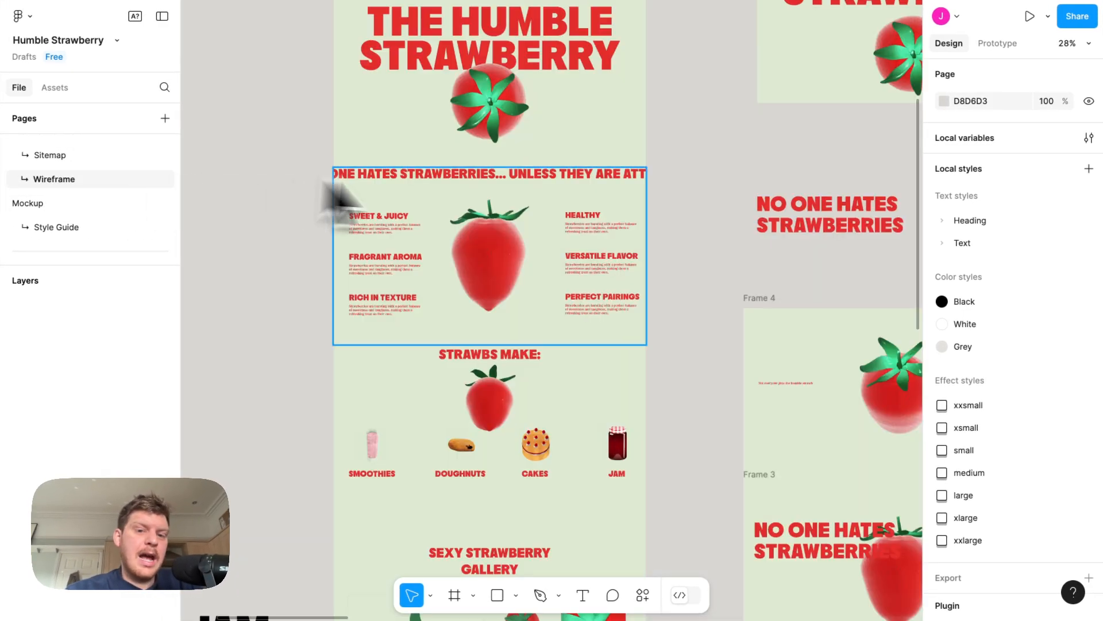
ctrl+scroll(476, 147, up, 5)
scroll(492, 160, down, 2)
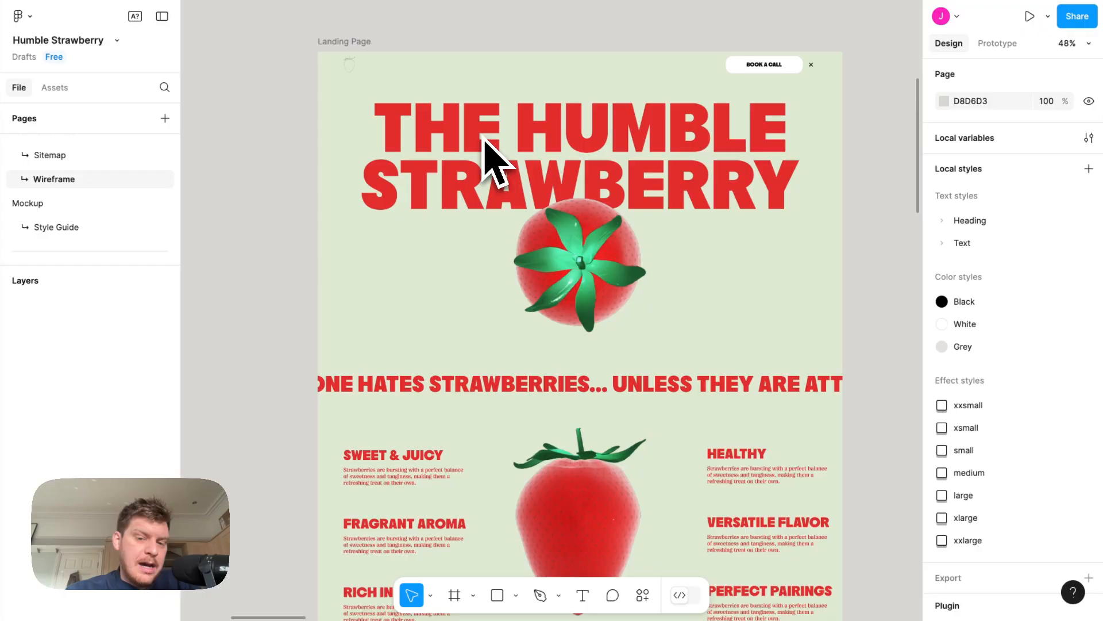
click(515, 182)
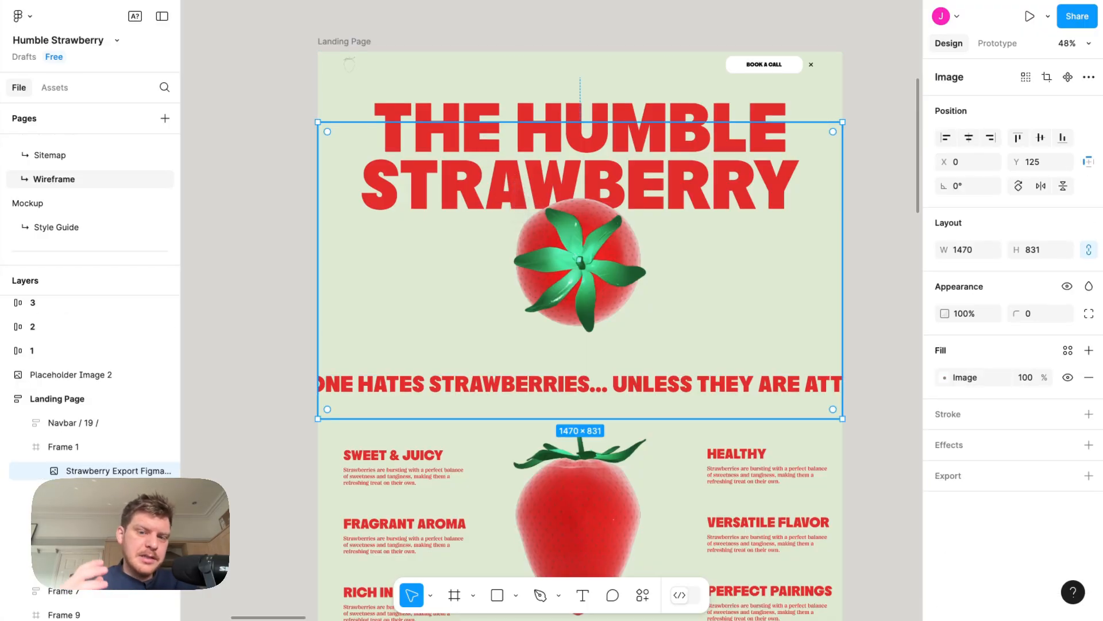
scroll(518, 207, down, 5)
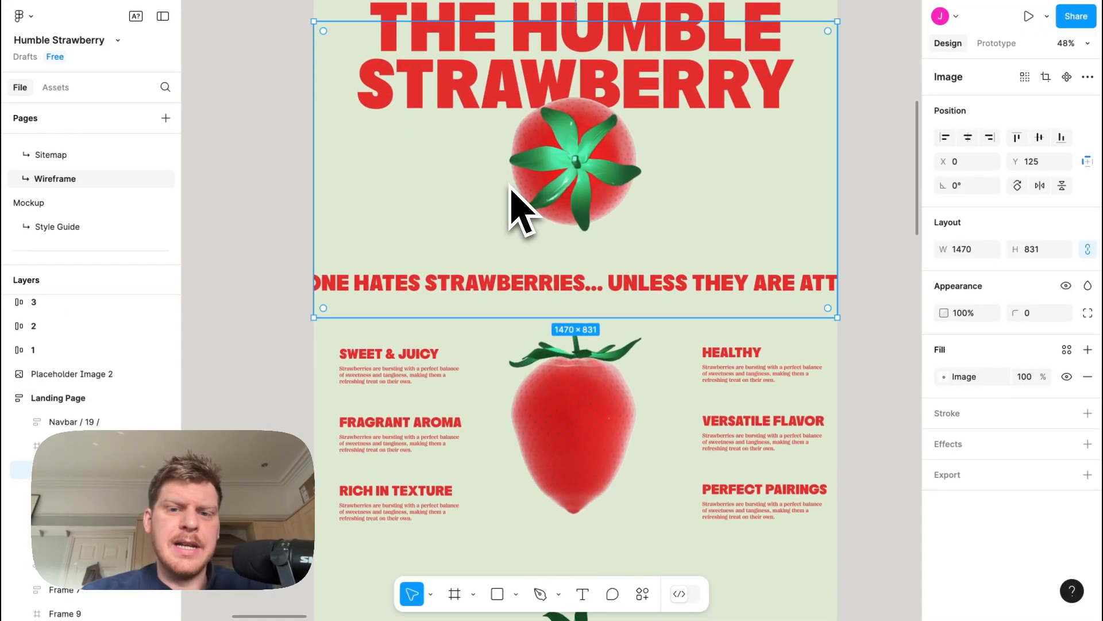
scroll(514, 196, down, 10)
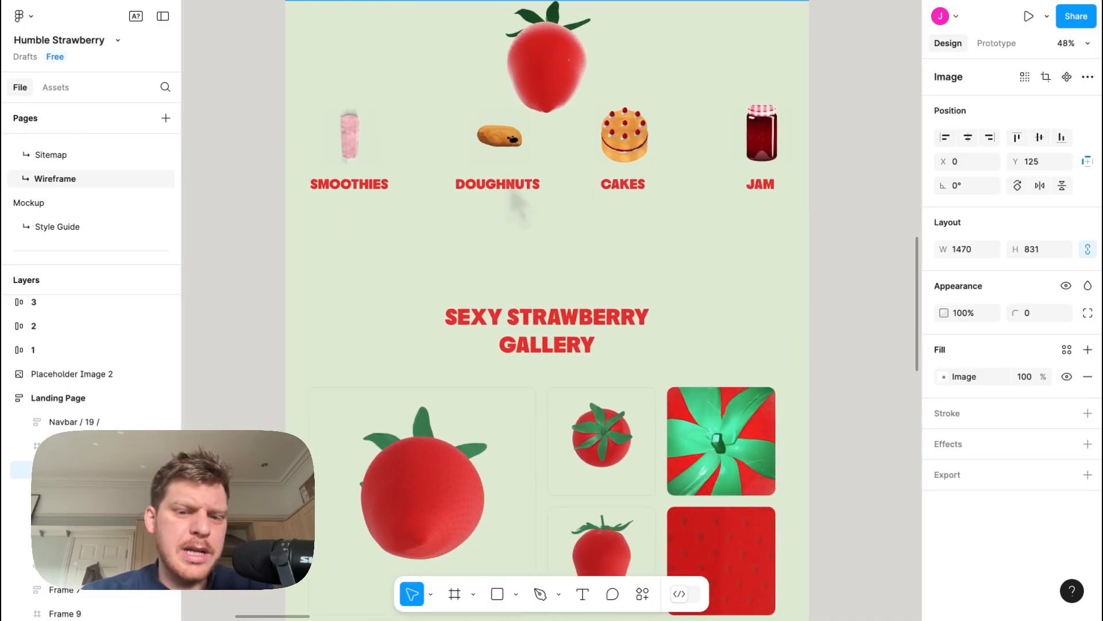
scroll(518, 310, down, 15)
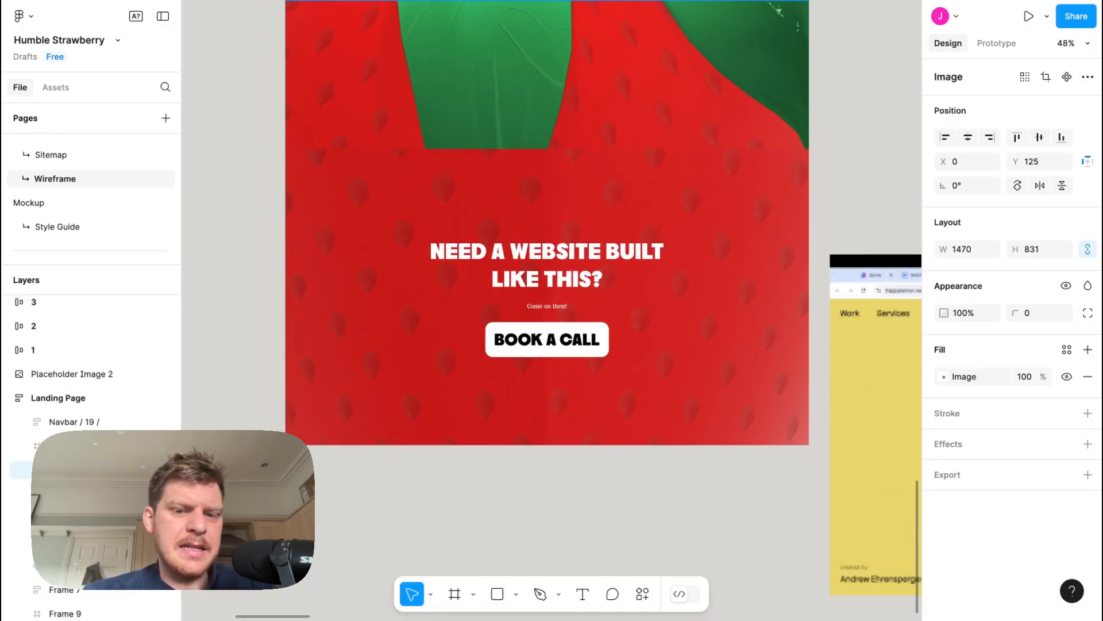
ctrl+scroll(527, 179, down, 5)
scroll(517, 310, up, 15)
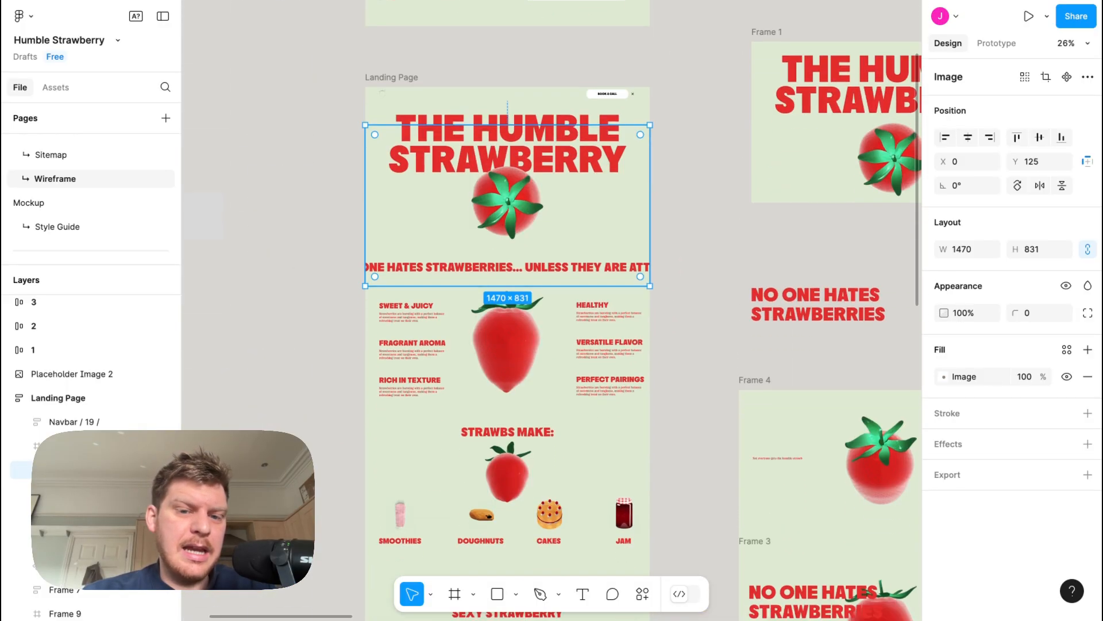
scroll(474, 163, down, 8)
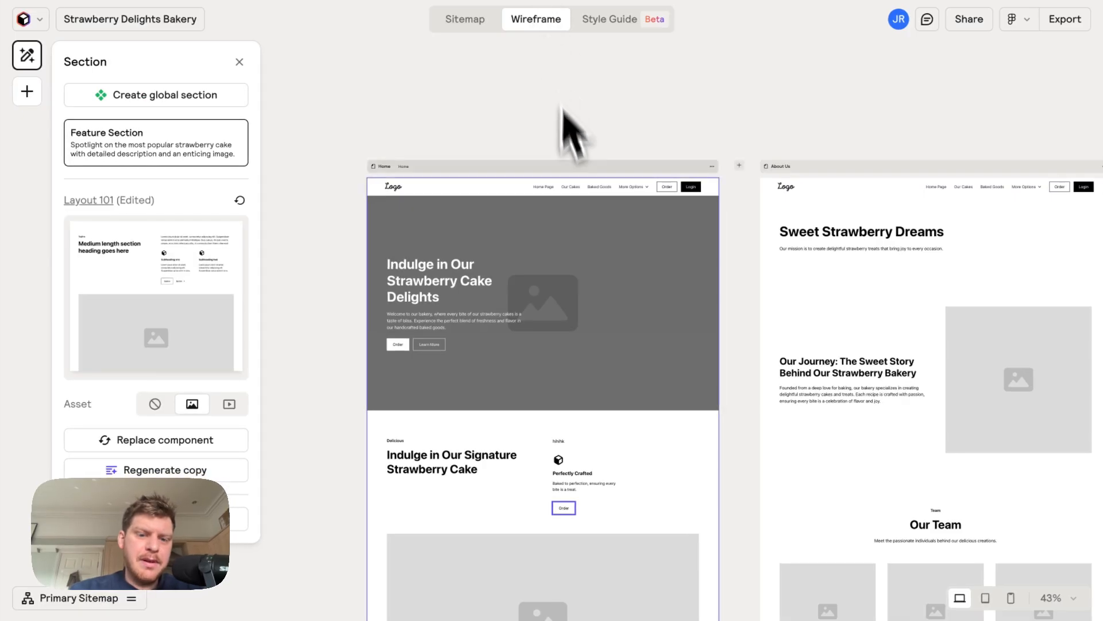
Switch back to Relume, select the Home page's hero header section, and open the bakery project's Style Guide
click(546, 256)
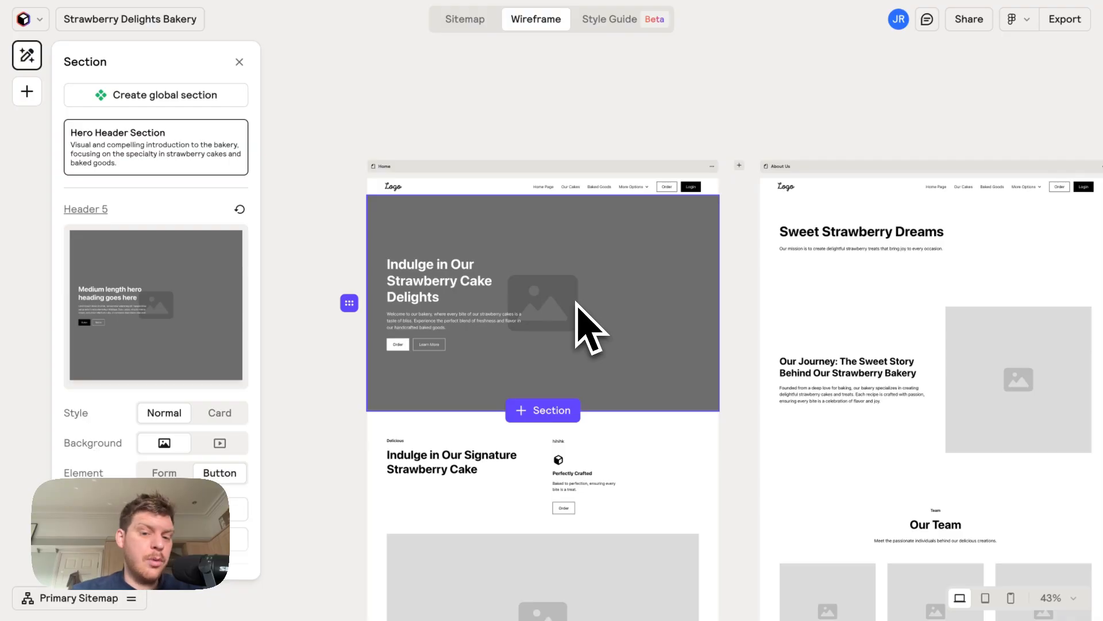
click(607, 17)
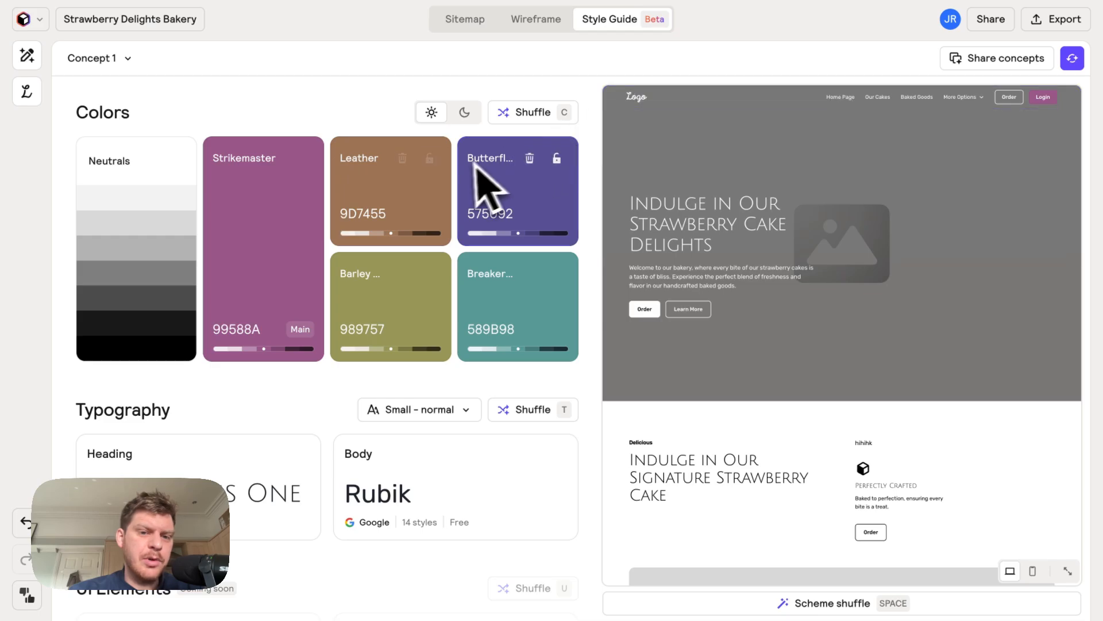
click(410, 184)
Open the section images of the hero header in the Style Guide's page preview
click(747, 199)
scroll(776, 345, down, 1)
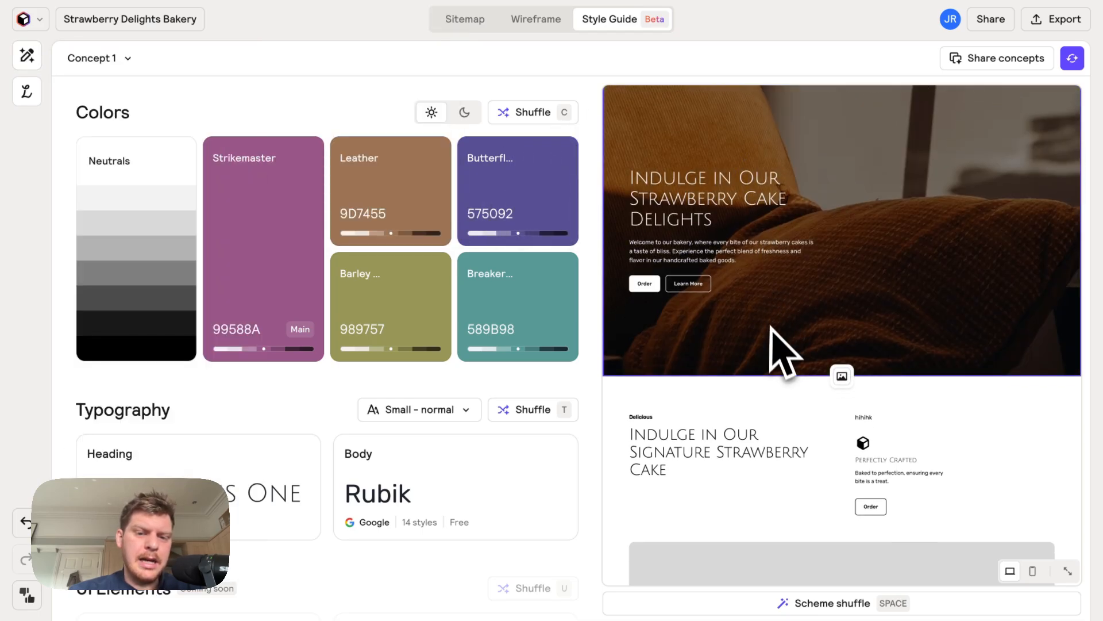
click(842, 316)
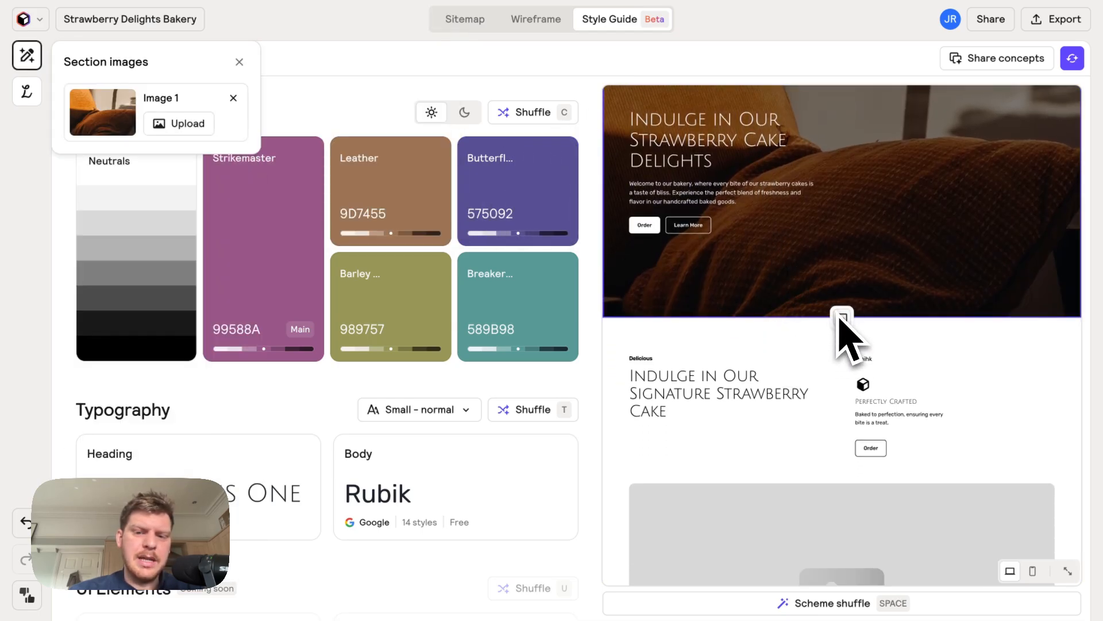
click(190, 124)
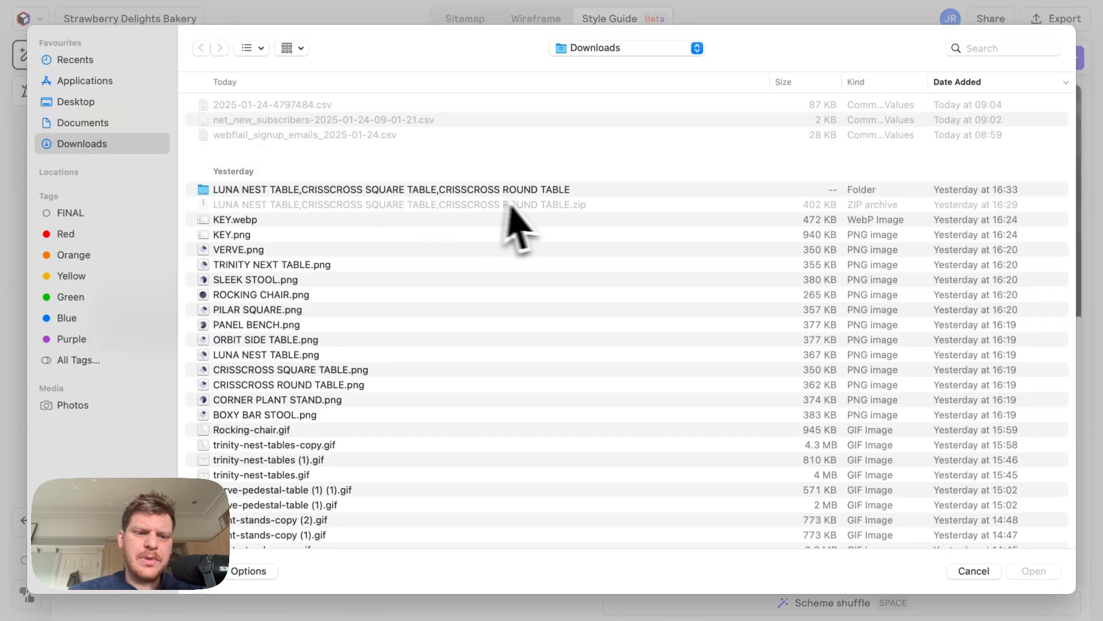
scroll(367, 299, down, 5)
click(354, 305)
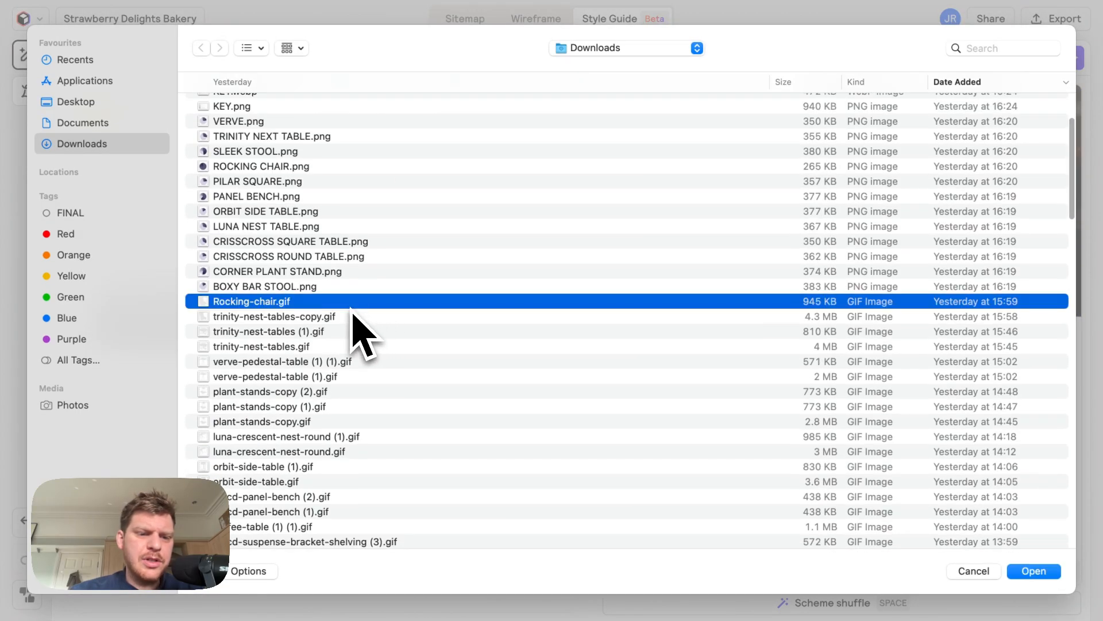
scroll(351, 392, down, 10)
click(348, 397)
click(395, 361)
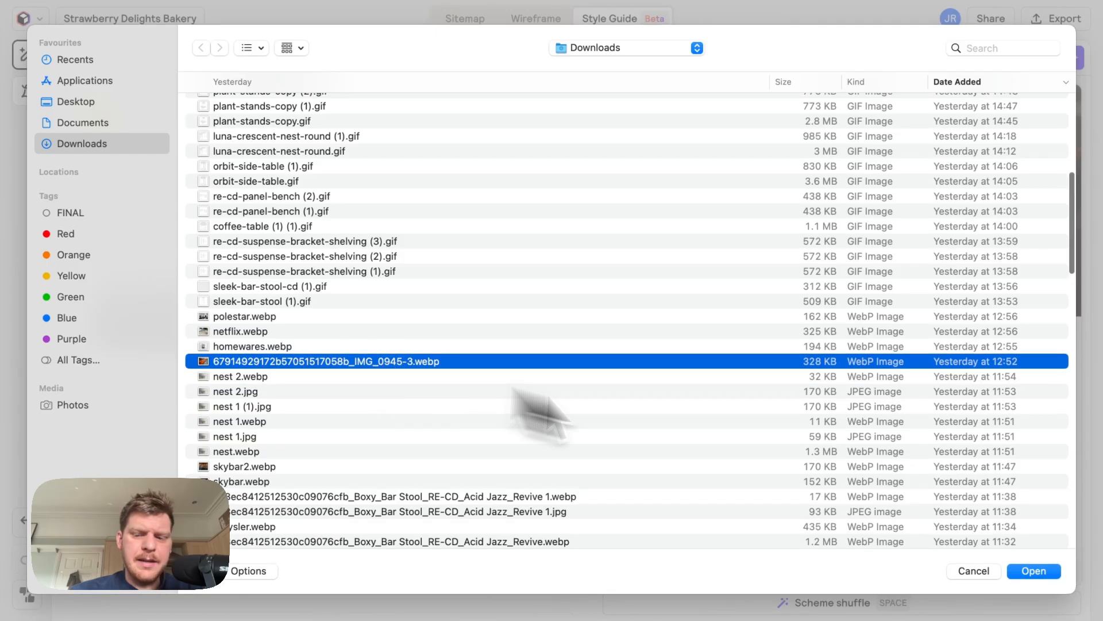
click(1026, 569)
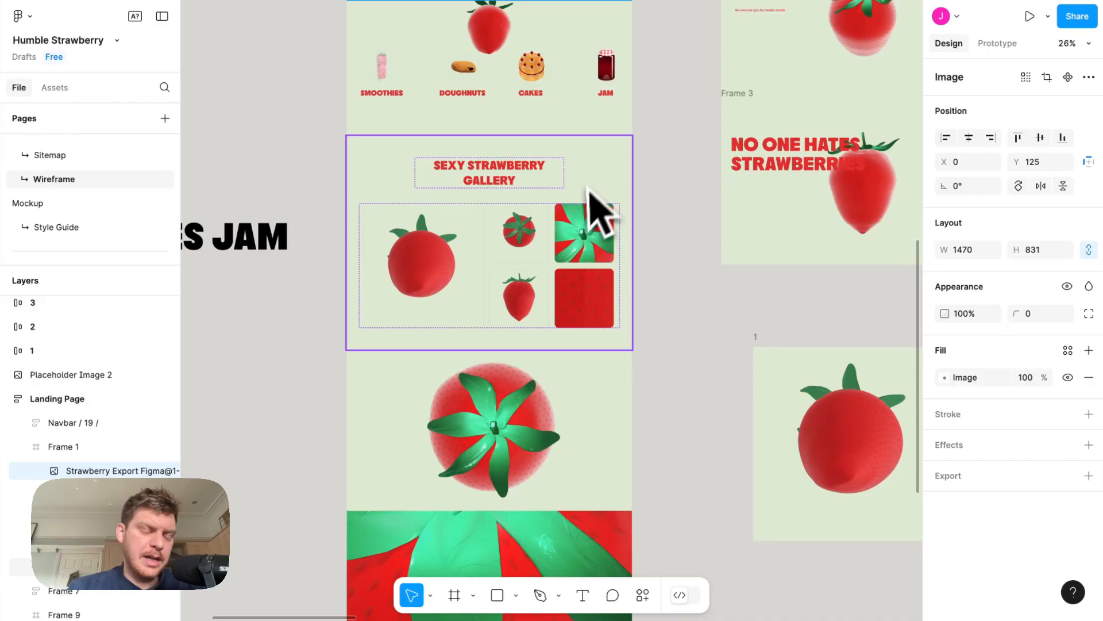
Switch to the Humble Strawberry file in Figma and examine the full Landing Page, from the hero to the closing book-a-call section
scroll(586, 218, up, 5)
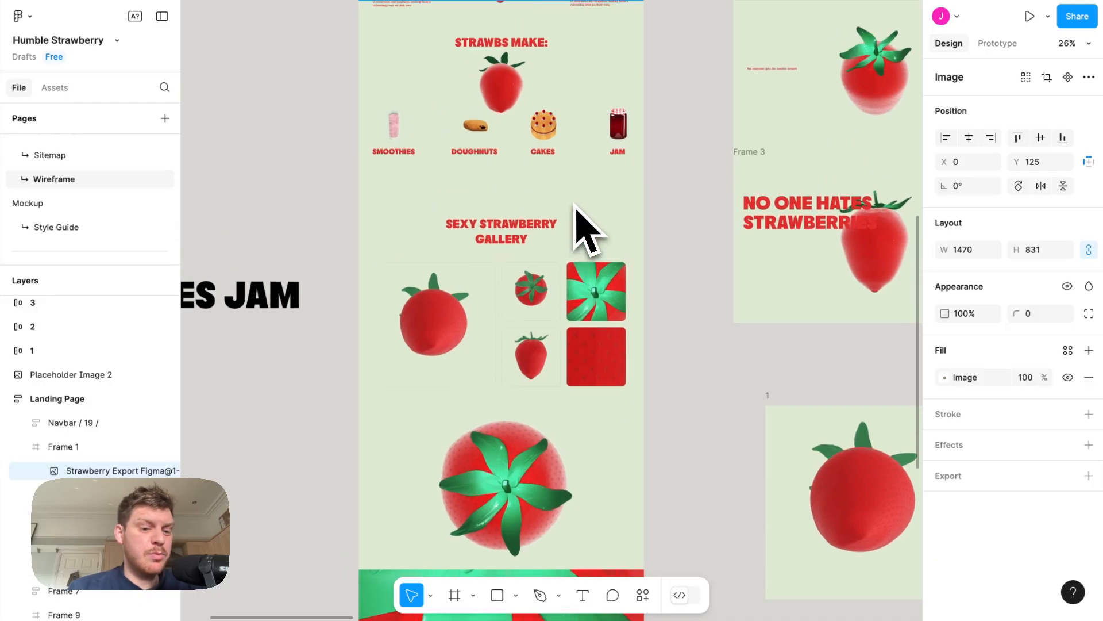
scroll(575, 206, down, 5)
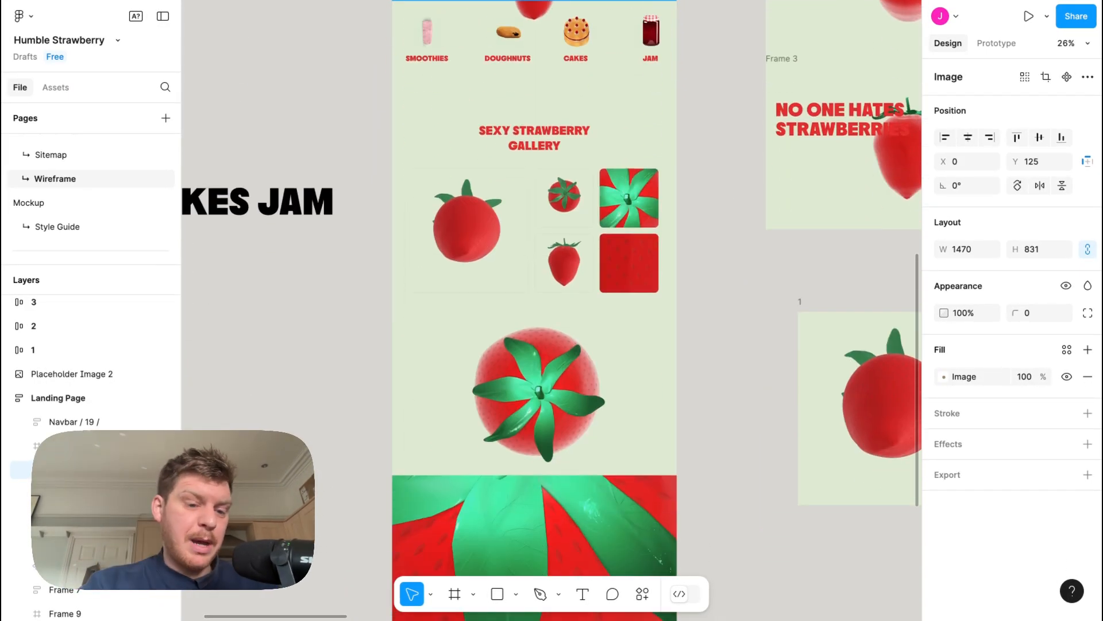
scroll(538, 196, down, 5)
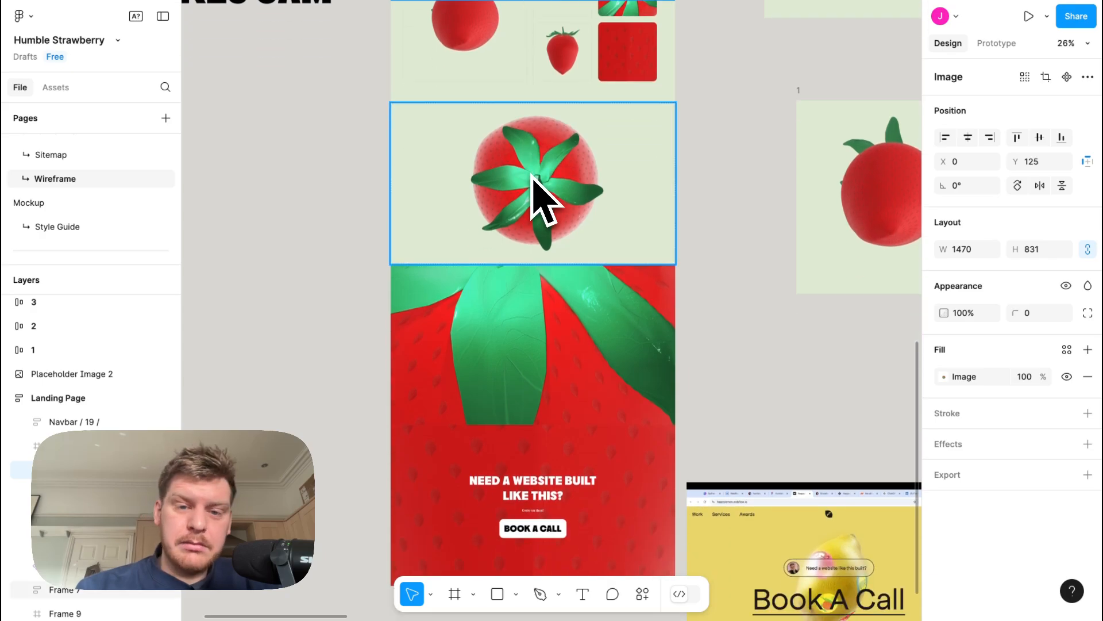
scroll(533, 181, down, 4)
scroll(540, 195, up, 15)
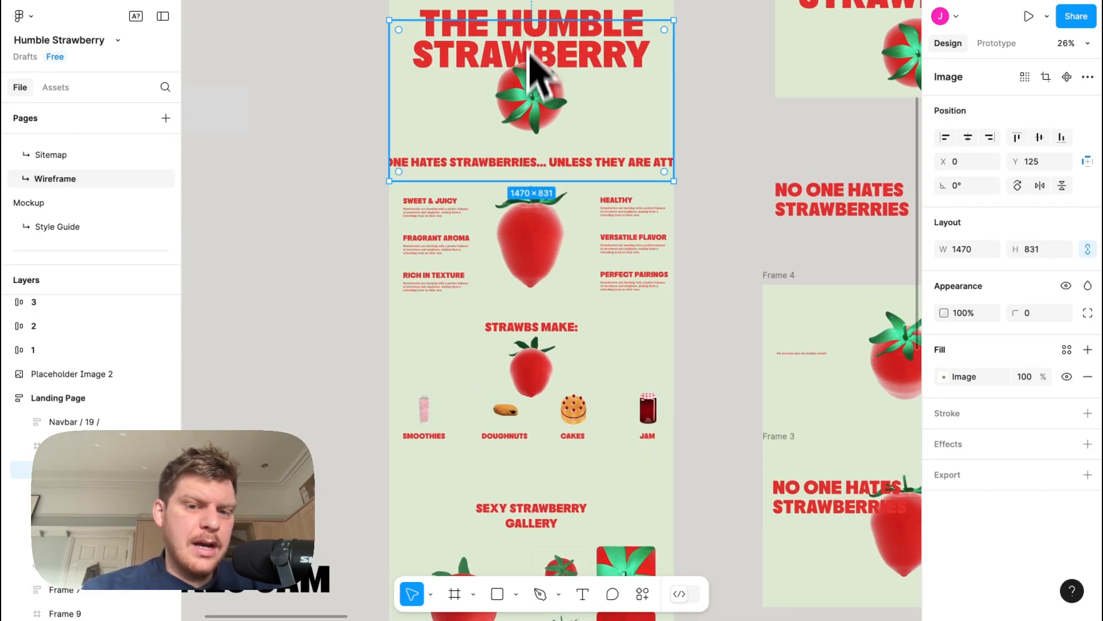
scroll(538, 86, down, 1)
scroll(535, 57, up, 1)
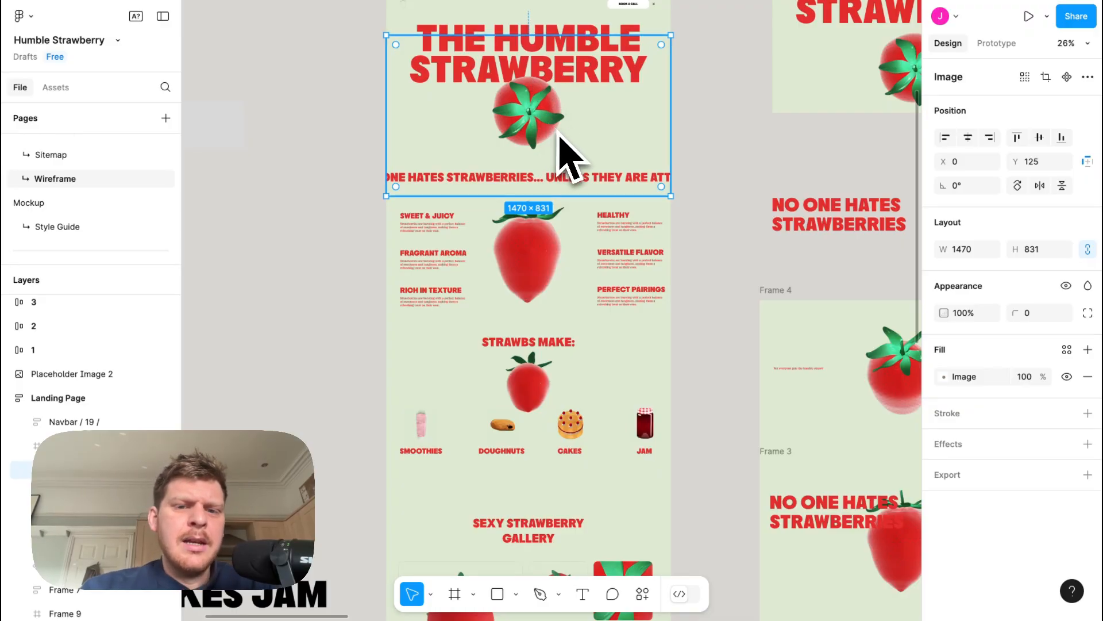
scroll(572, 193, down, 10)
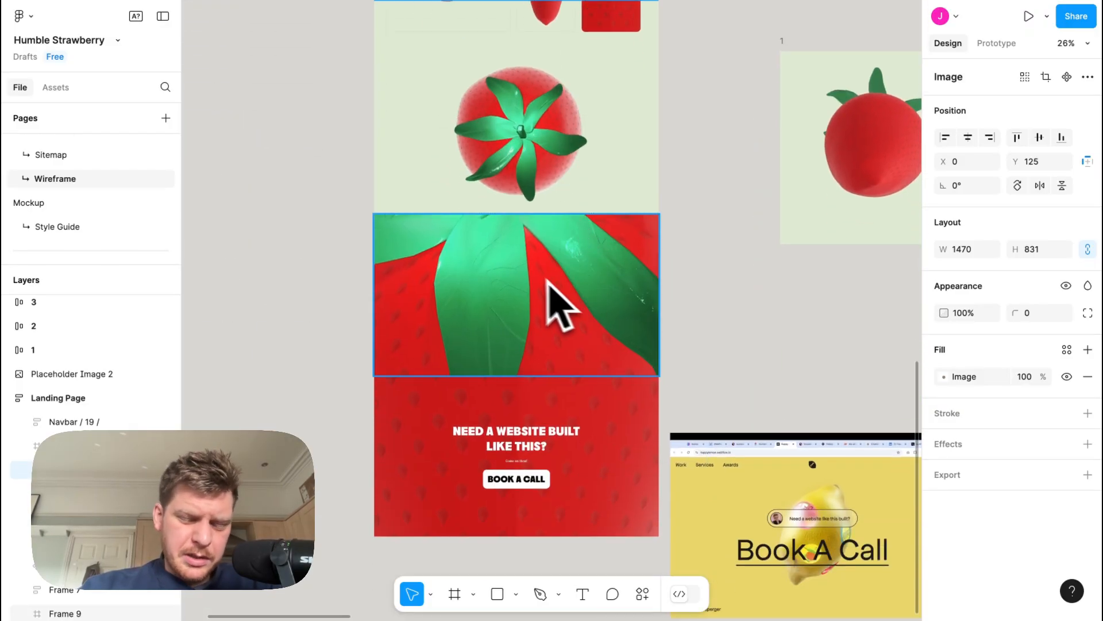
scroll(534, 278, up, 15)
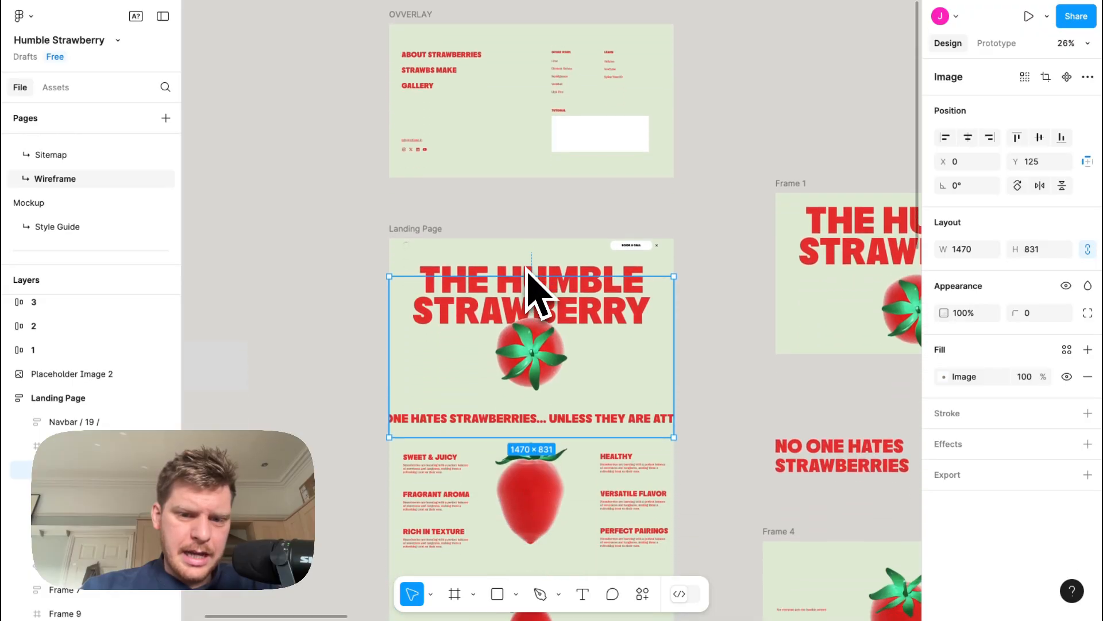
Examine the Landing Page's strawberry features and Strawbs Make sections close up, down to the gallery
scroll(597, 370, down, 4)
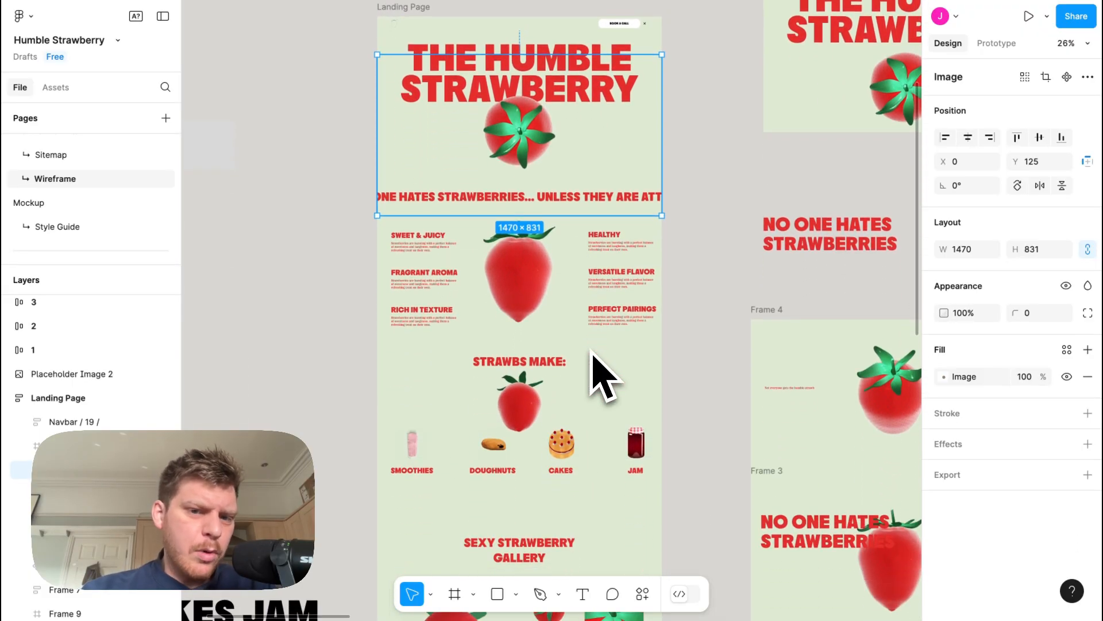
ctrl+scroll(465, 270, up, 3)
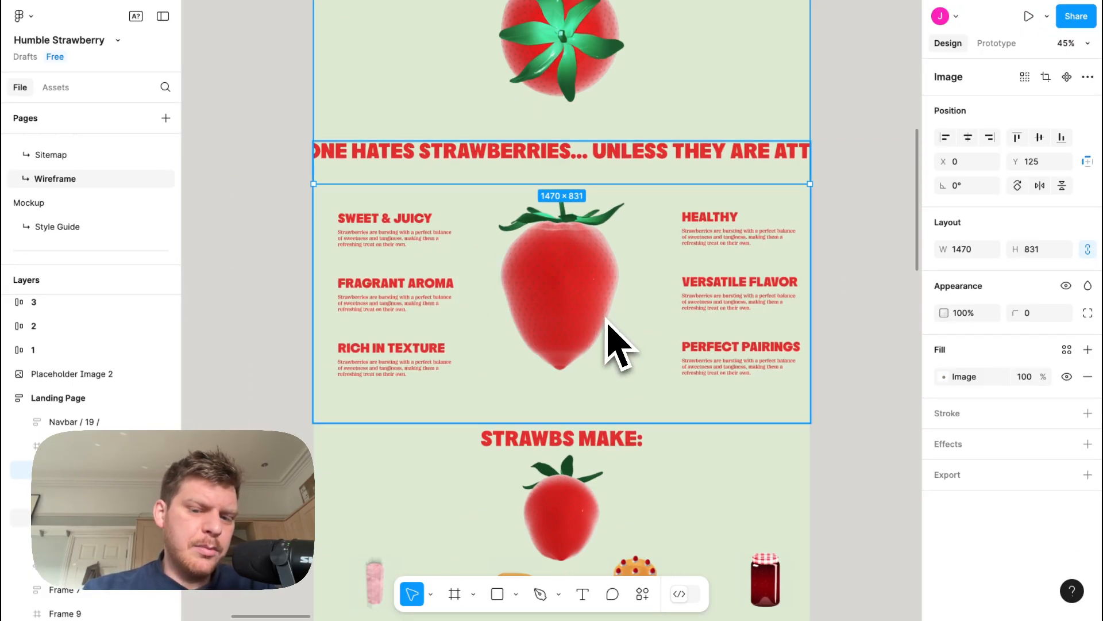
scroll(606, 318, down, 7)
scroll(606, 320, up, 4)
ctrl+scroll(606, 320, up, 1)
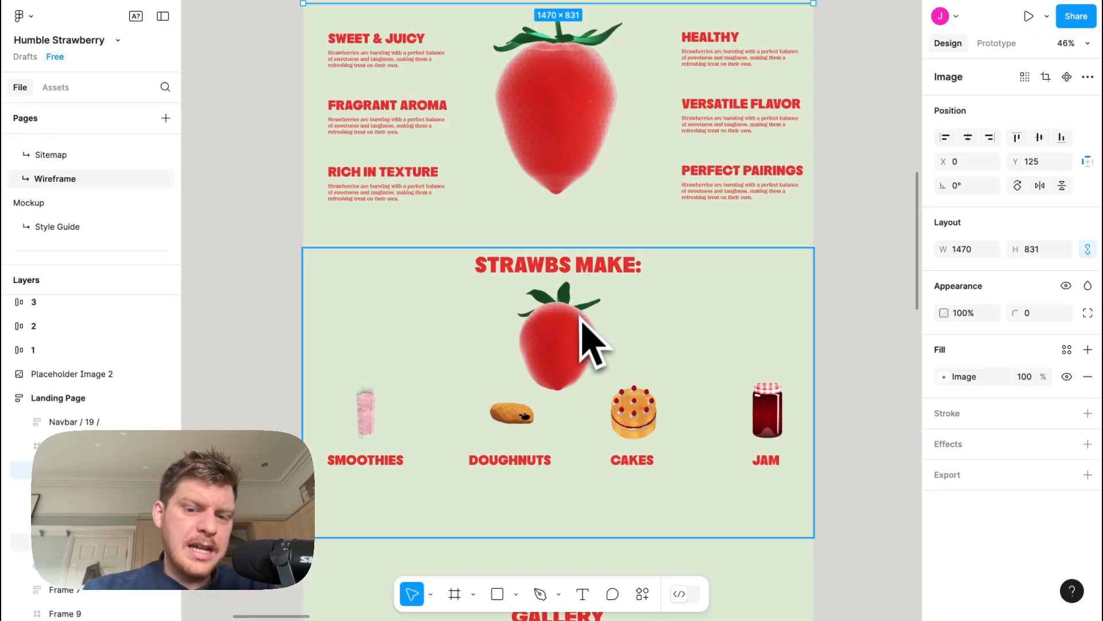
ctrl+scroll(581, 318, up, 5)
ctrl+scroll(575, 362, down, 4)
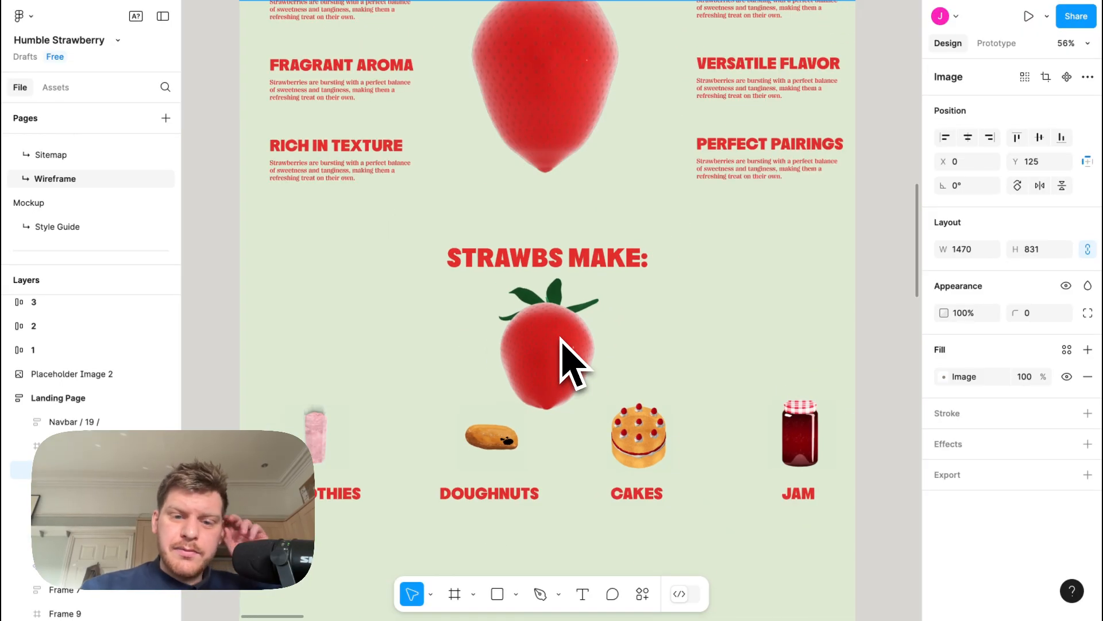
scroll(566, 351, down, 6)
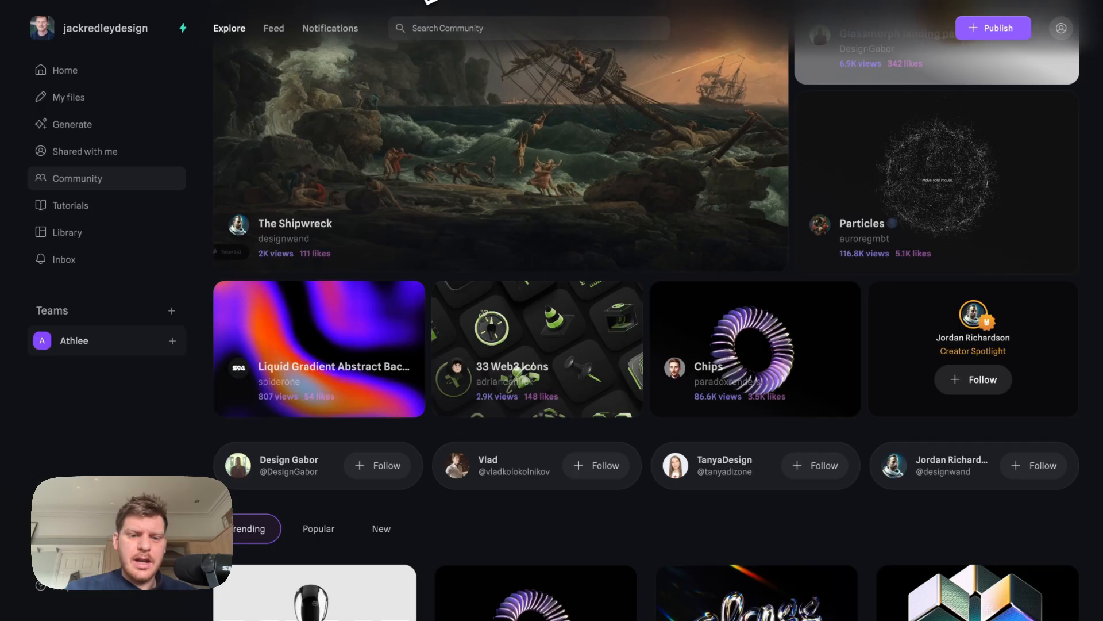
Switch to Spline and open the Live Site Strawberry Export Figma scene from the personal files
click(86, 97)
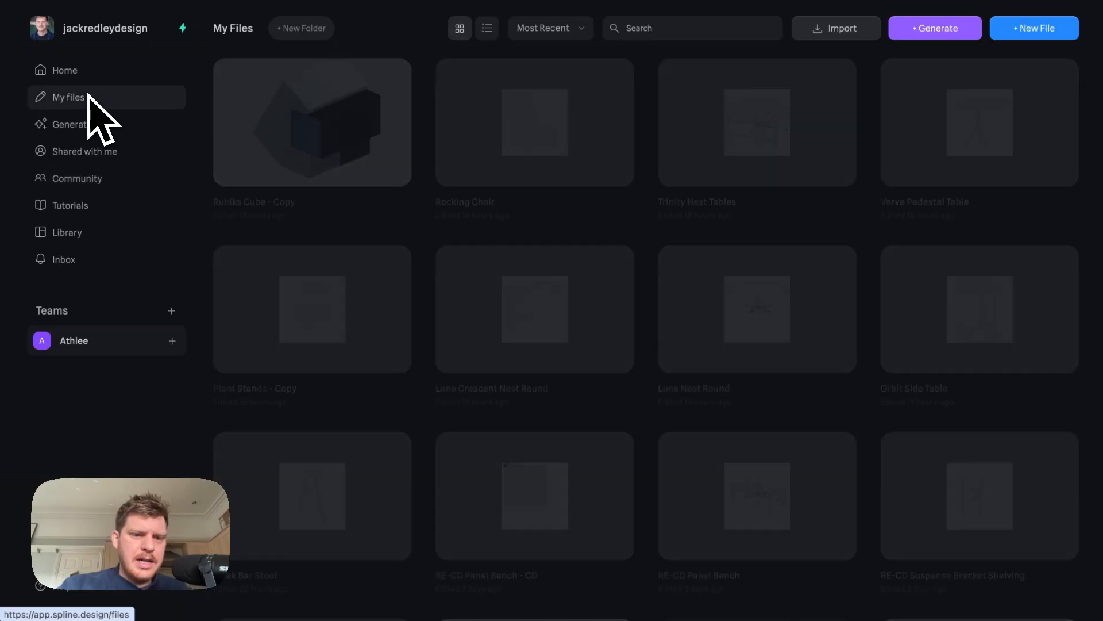
scroll(356, 321, down, 20)
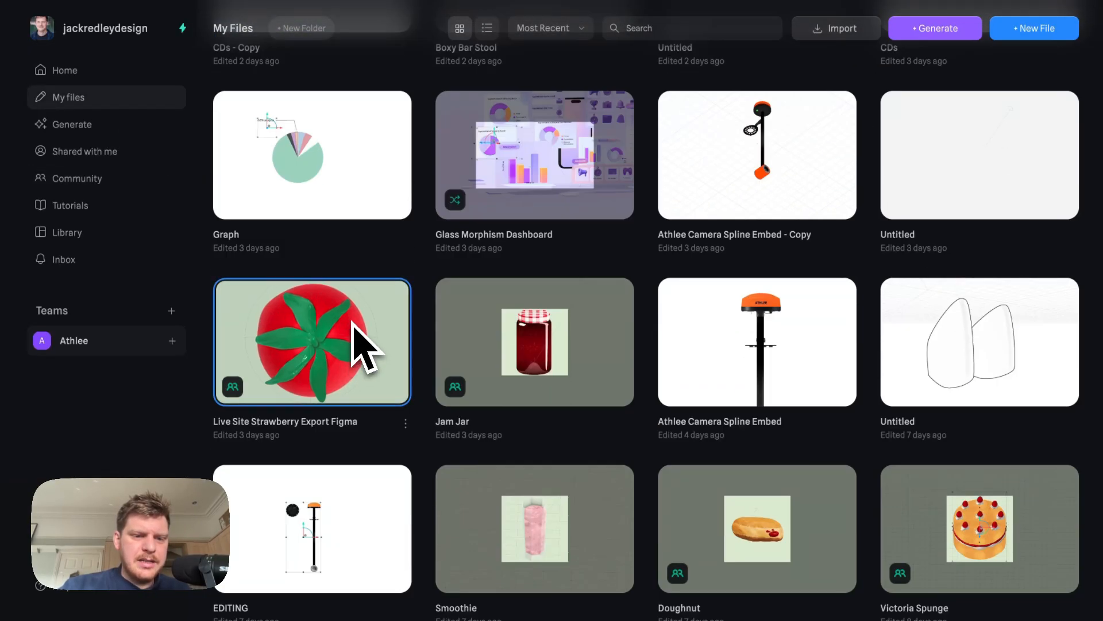
click(351, 316)
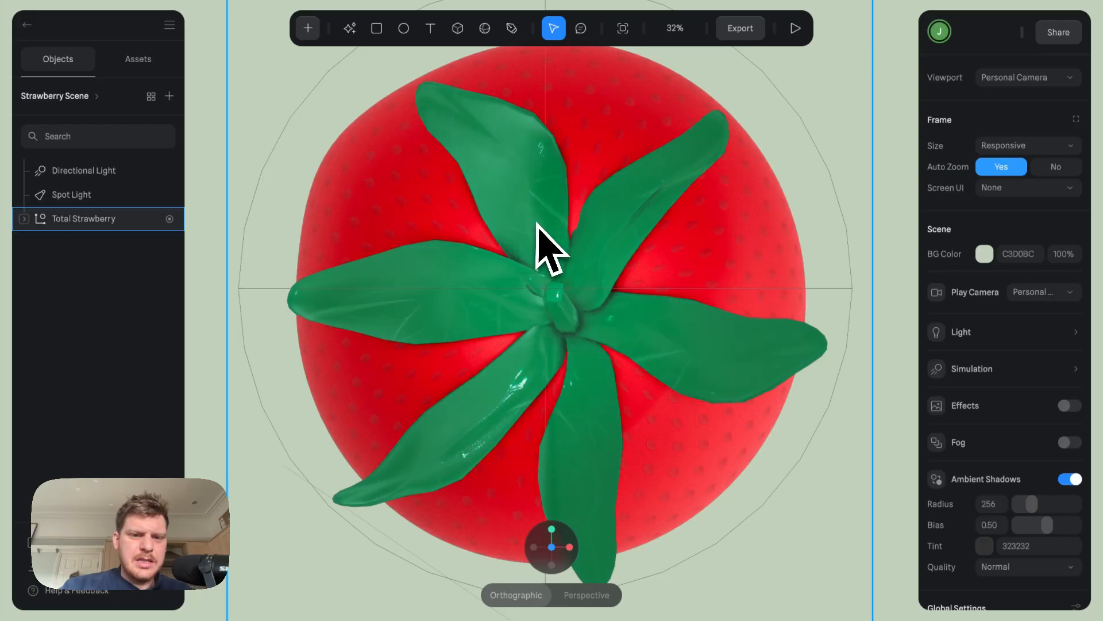
Preview a PNG image export of the strawberry scene with the background color hidden
click(741, 29)
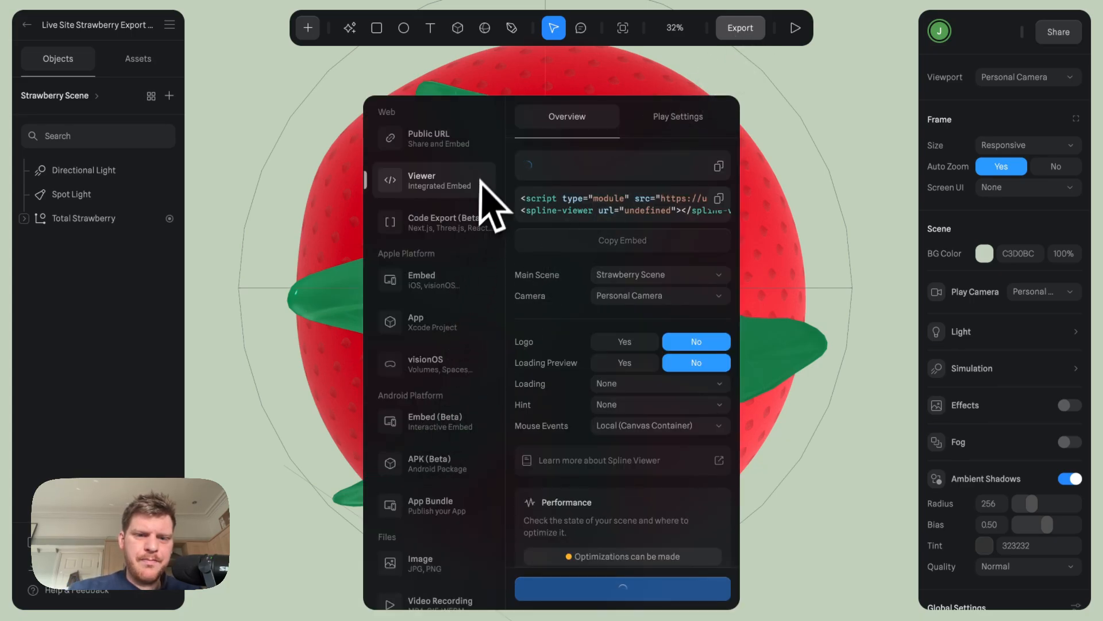
scroll(485, 198, down, 3)
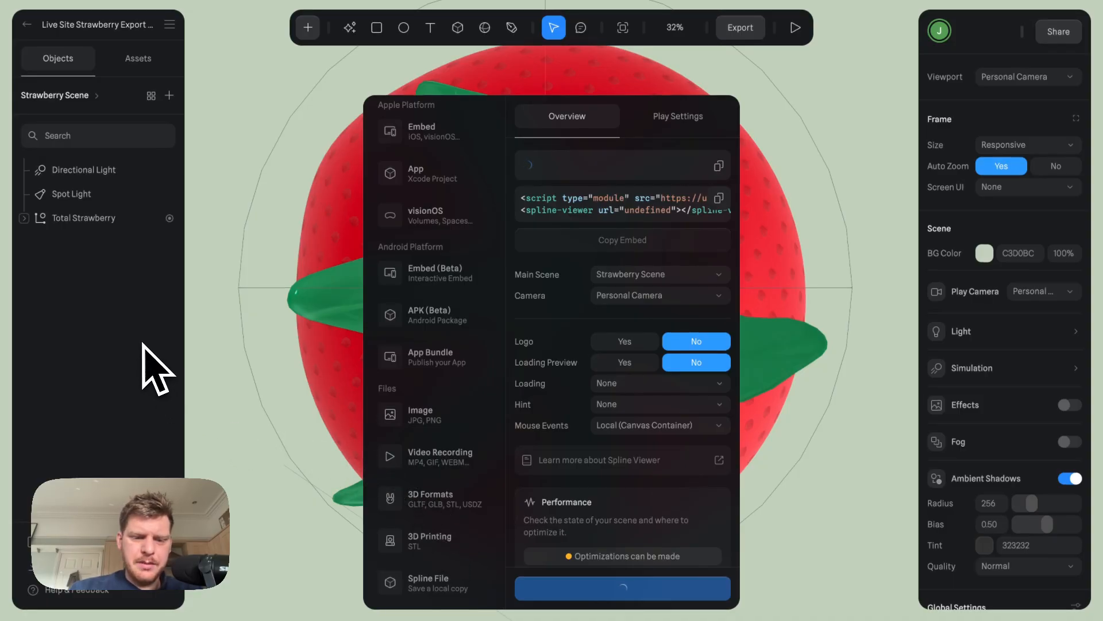
click(435, 420)
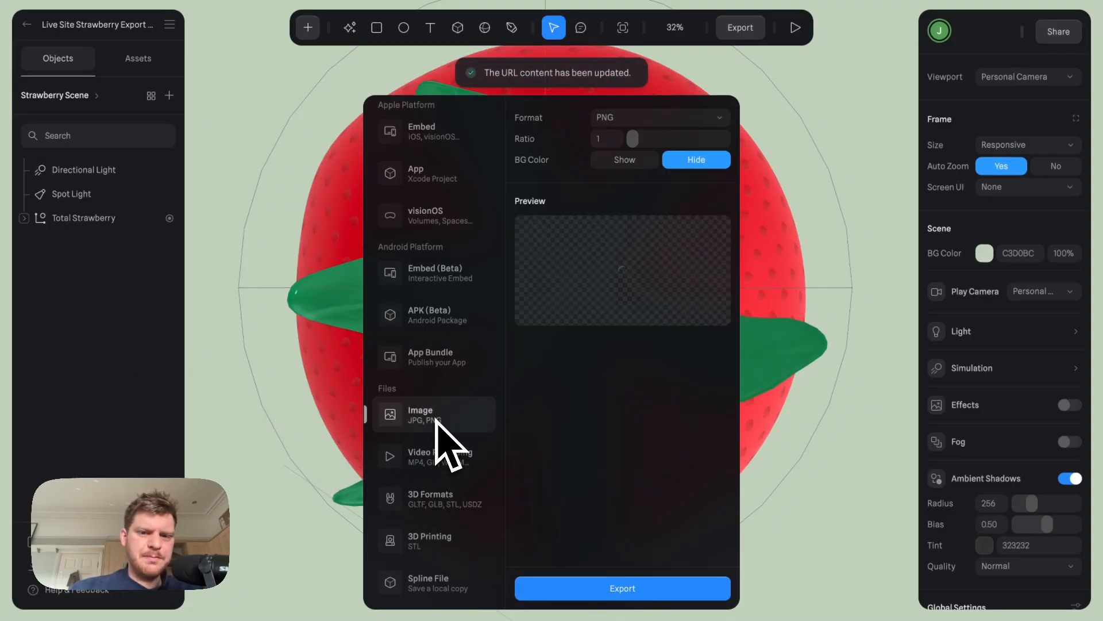
click(625, 160)
click(685, 161)
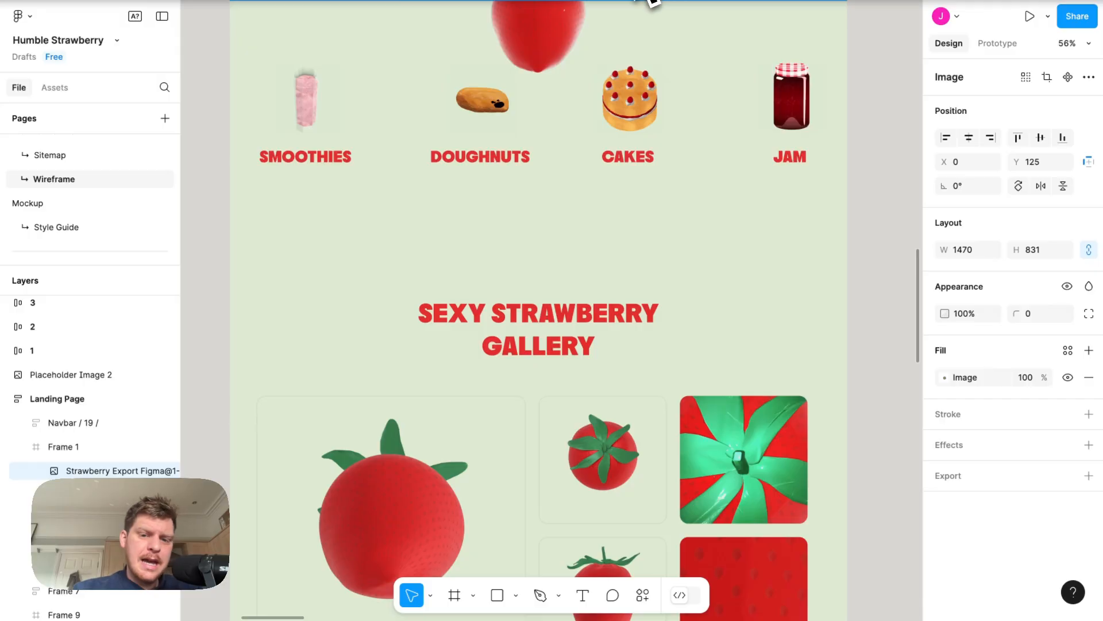
Switch to Figma to review the Landing Page sections around Strawbs Make, and view the live Humble Strawberry website
scroll(603, 147, up, 10)
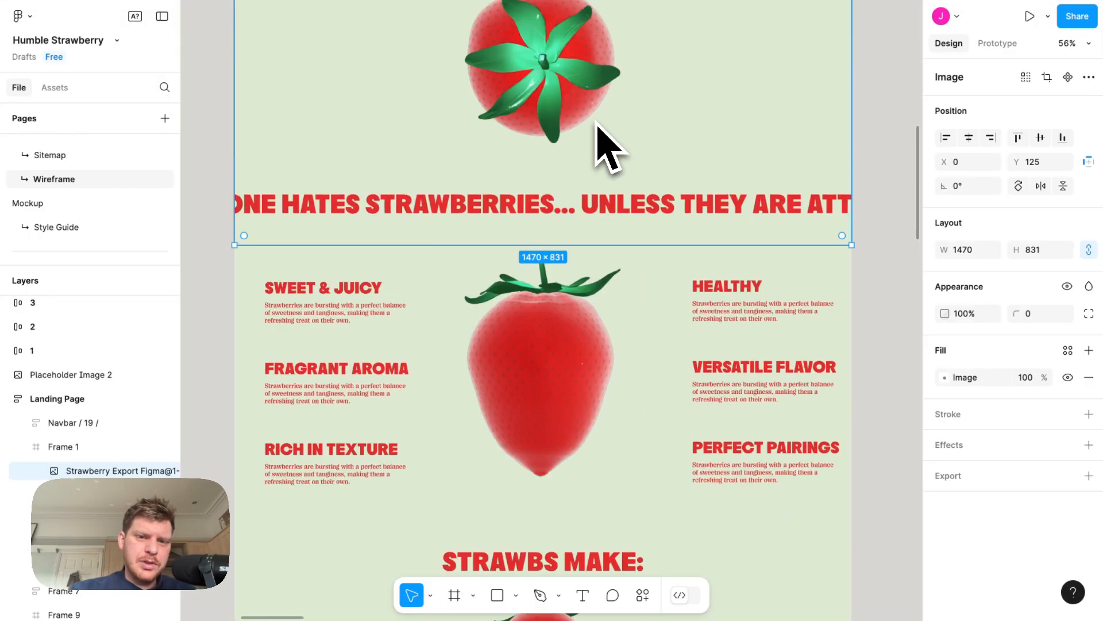
scroll(600, 137, down, 10)
scroll(598, 123, down, 20)
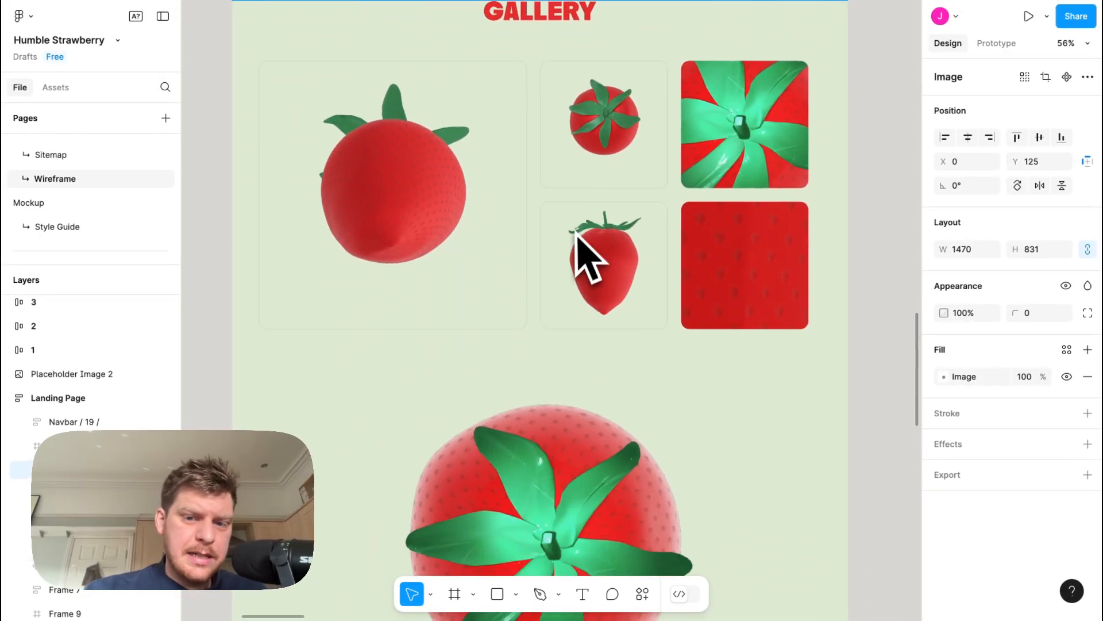
scroll(574, 235, up, 20)
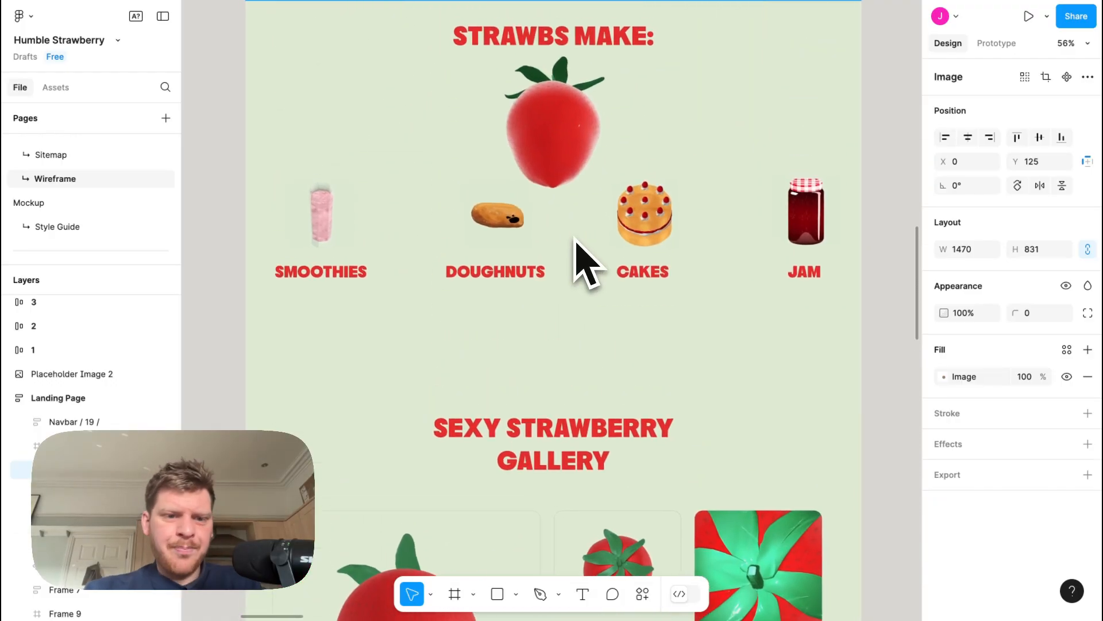
click(337, 246)
scroll(339, 249, up, 5)
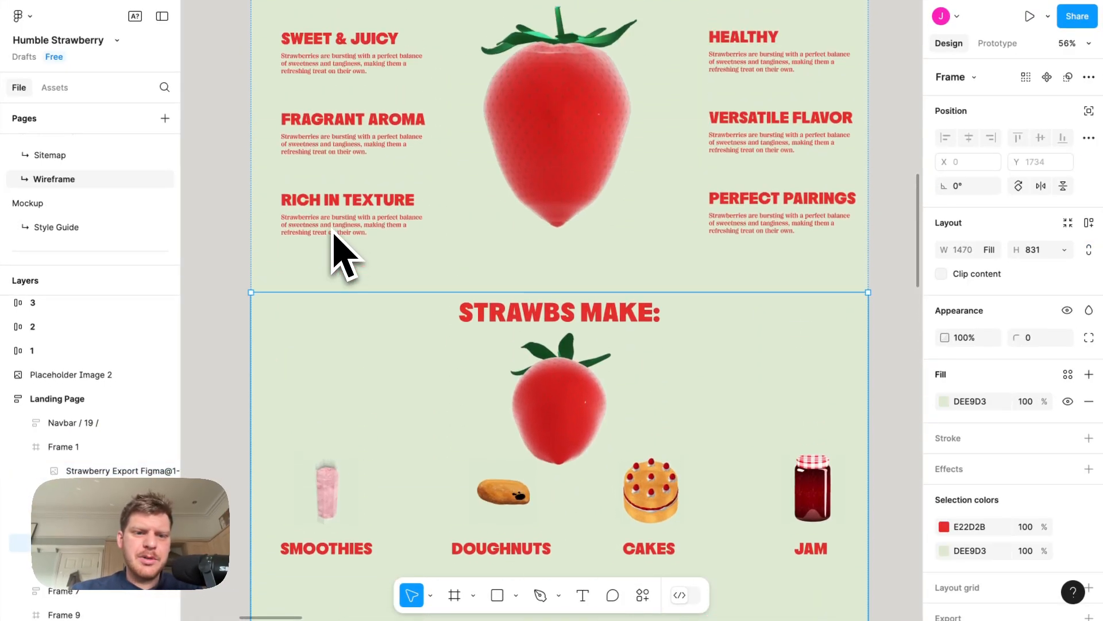
scroll(335, 239, up, 2)
scroll(335, 245, down, 6)
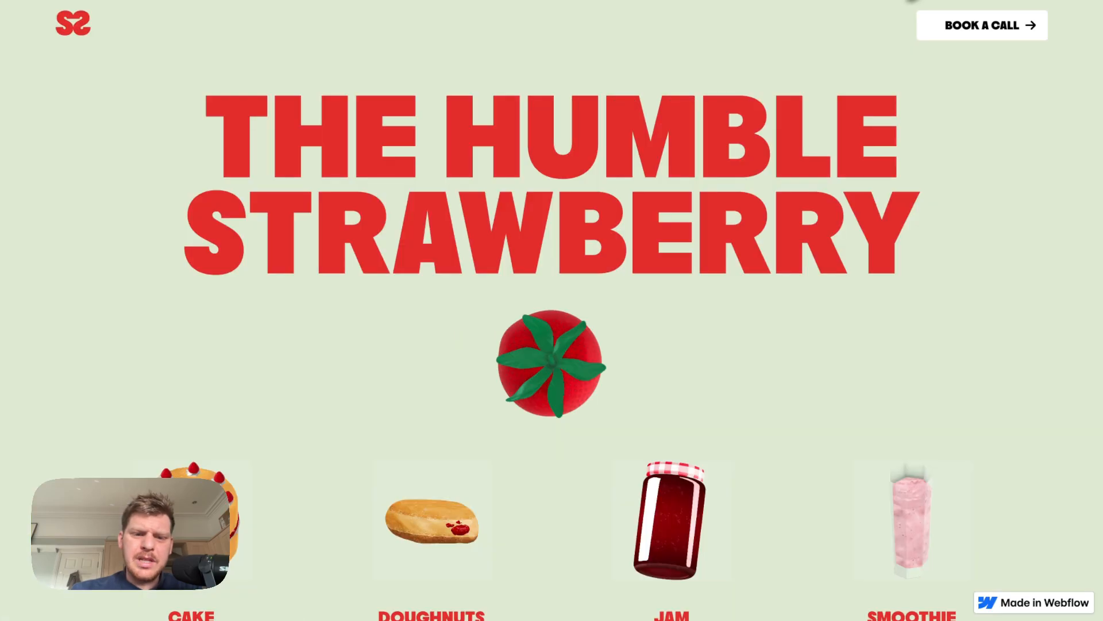
scroll(735, 167, down, 5)
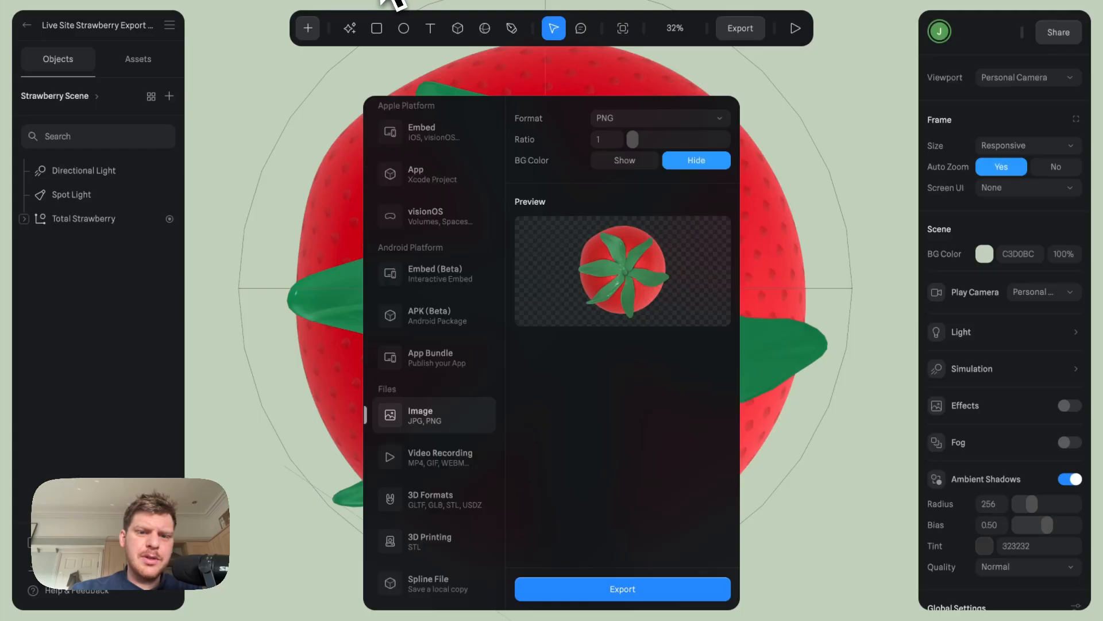
Return to the Spline scene, close the export settings, add a new state to the Total Strawberry group and make that state active
click(784, 75)
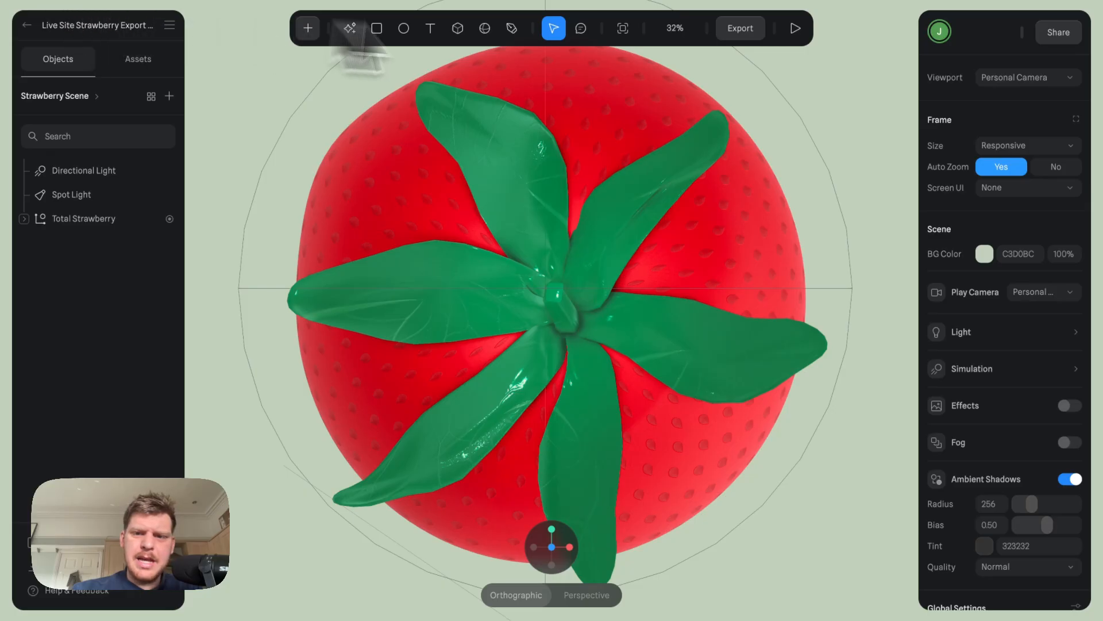
click(675, 124)
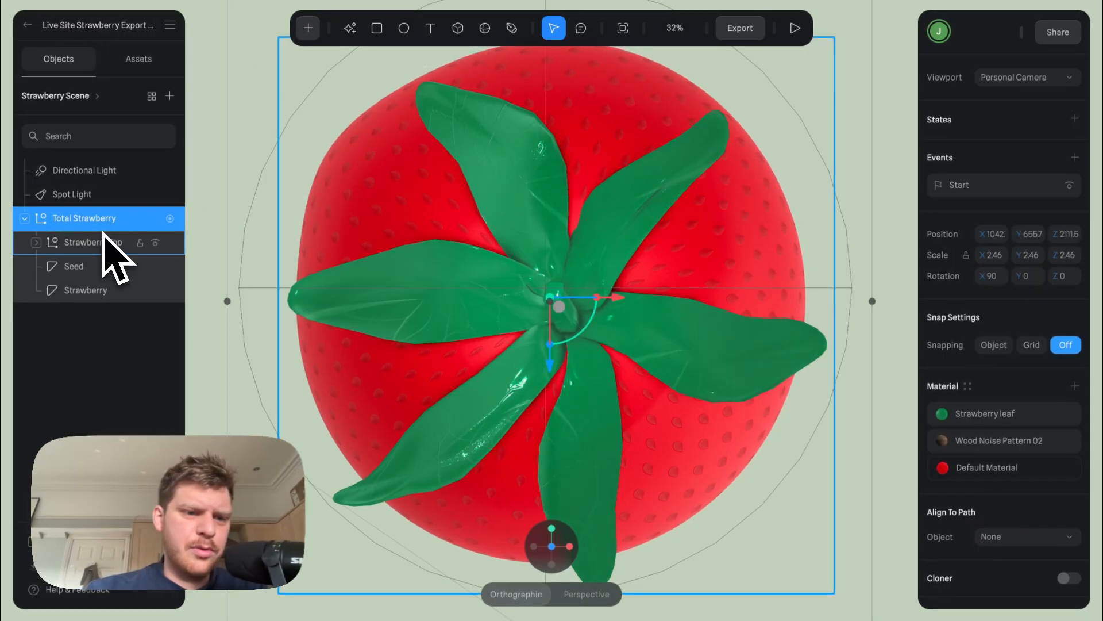
click(1074, 119)
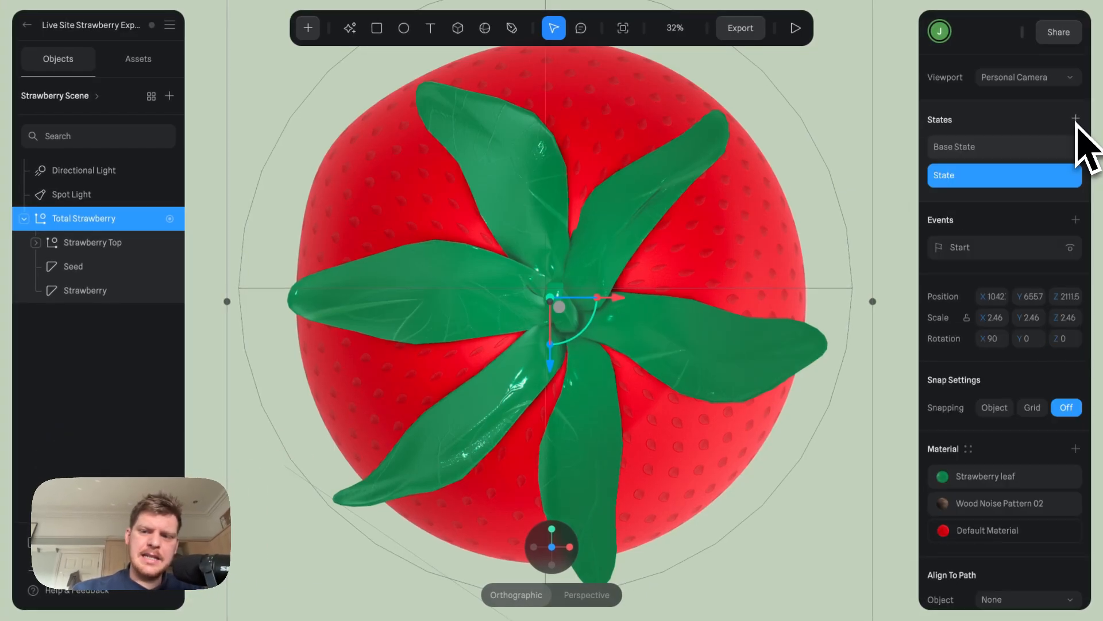
click(1026, 176)
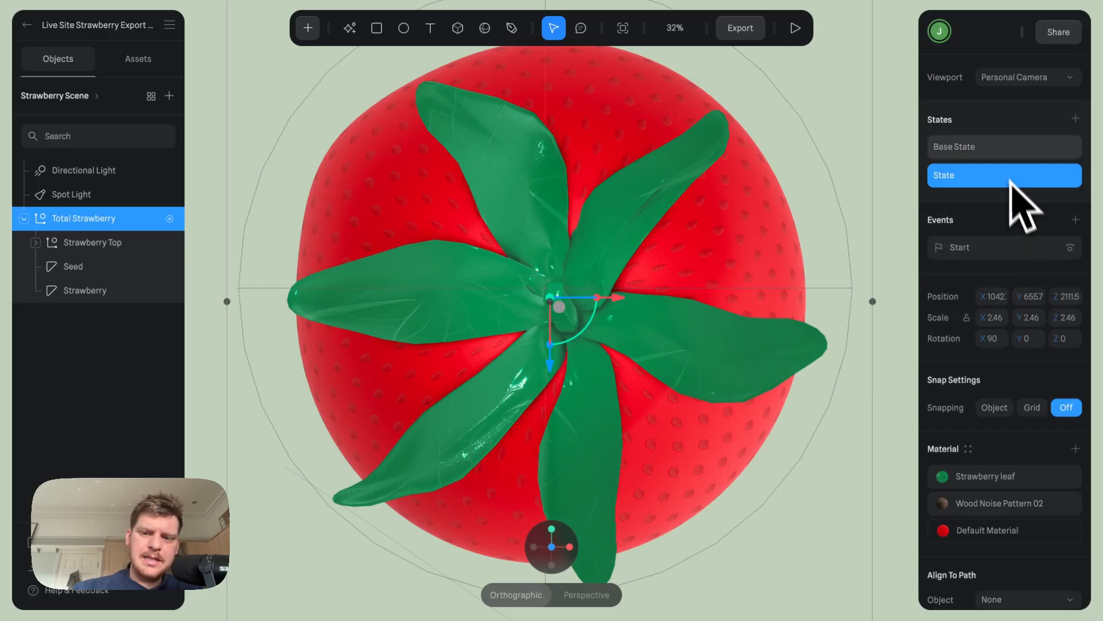
click(1001, 151)
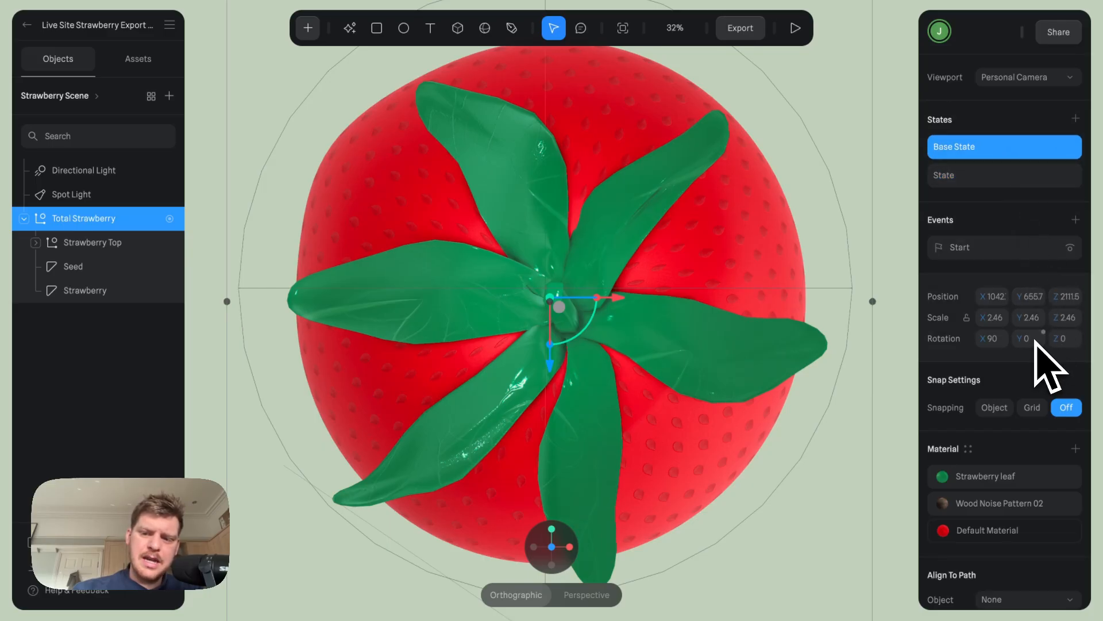
click(988, 175)
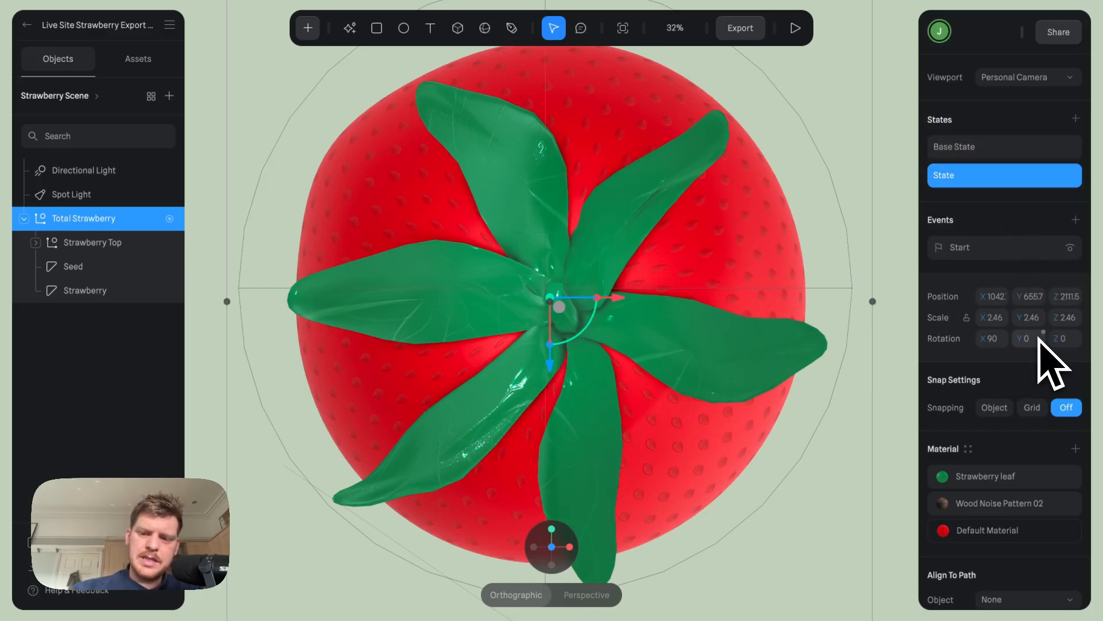
Set the X rotation of the Total Strawberry group to 0 in the newly added state
text(0)
key(Return)
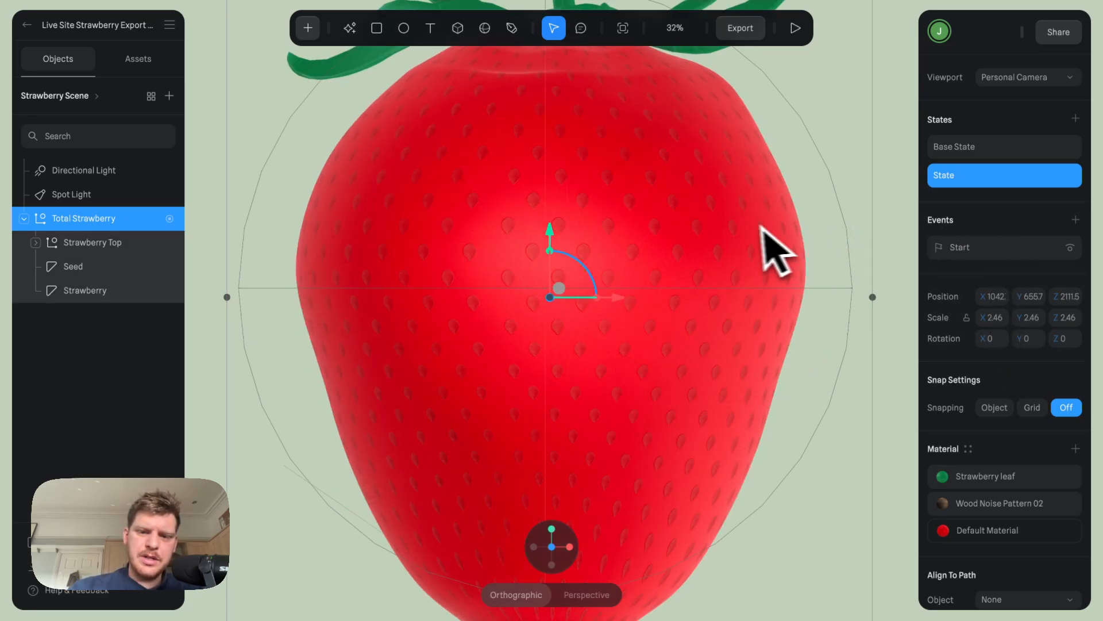
scroll(759, 242, down, 3)
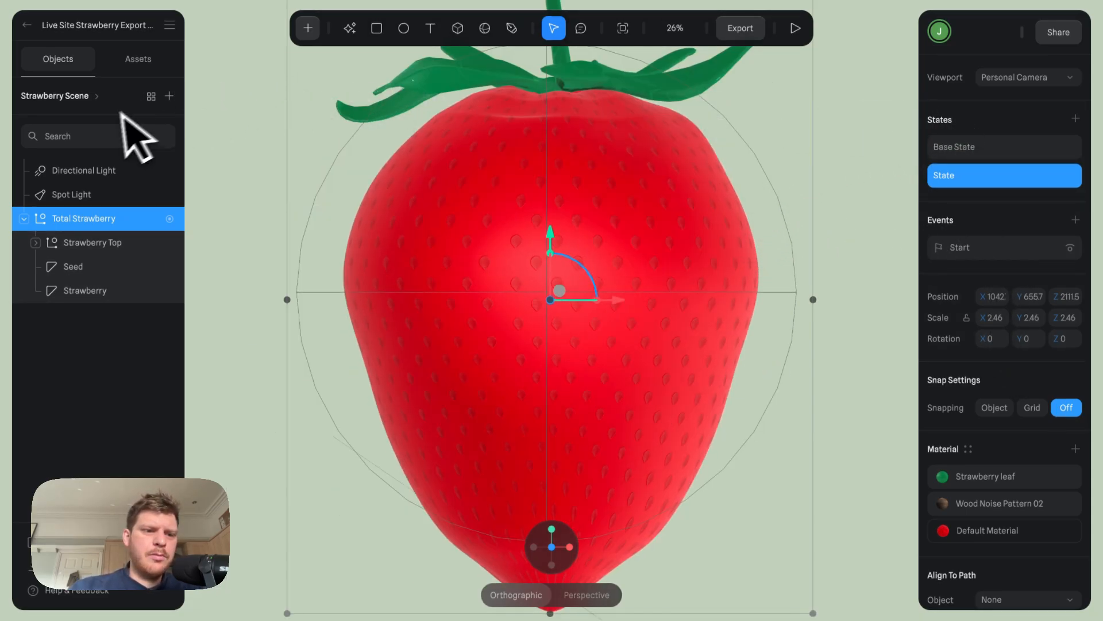
Change the Strawberry Scene's frame size to the 1080 square preset
click(77, 98)
click(68, 127)
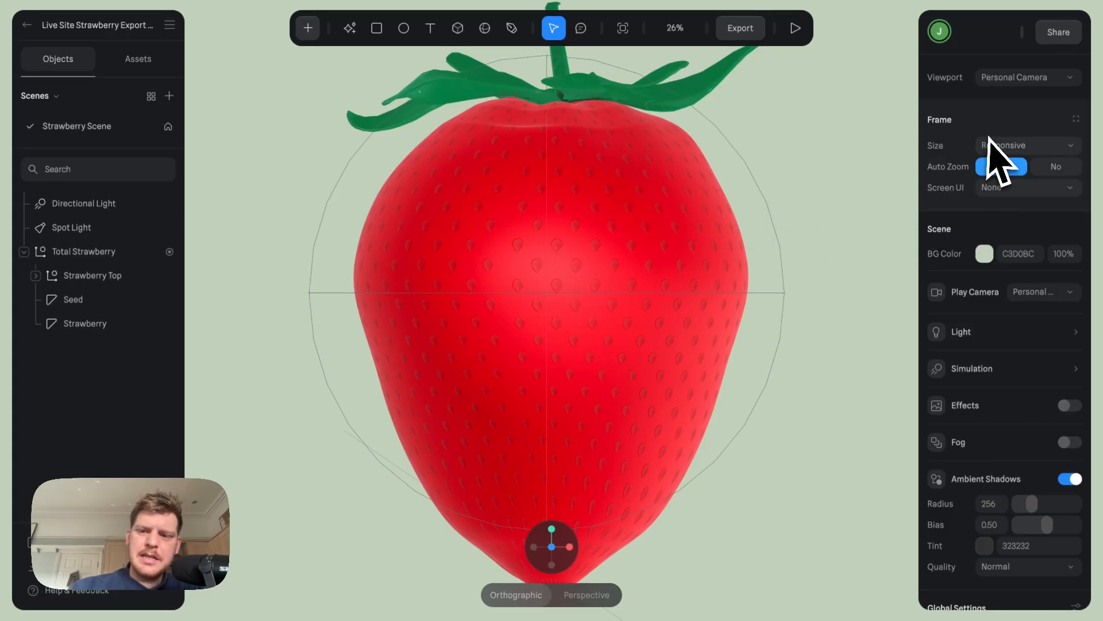
click(1000, 145)
click(1000, 232)
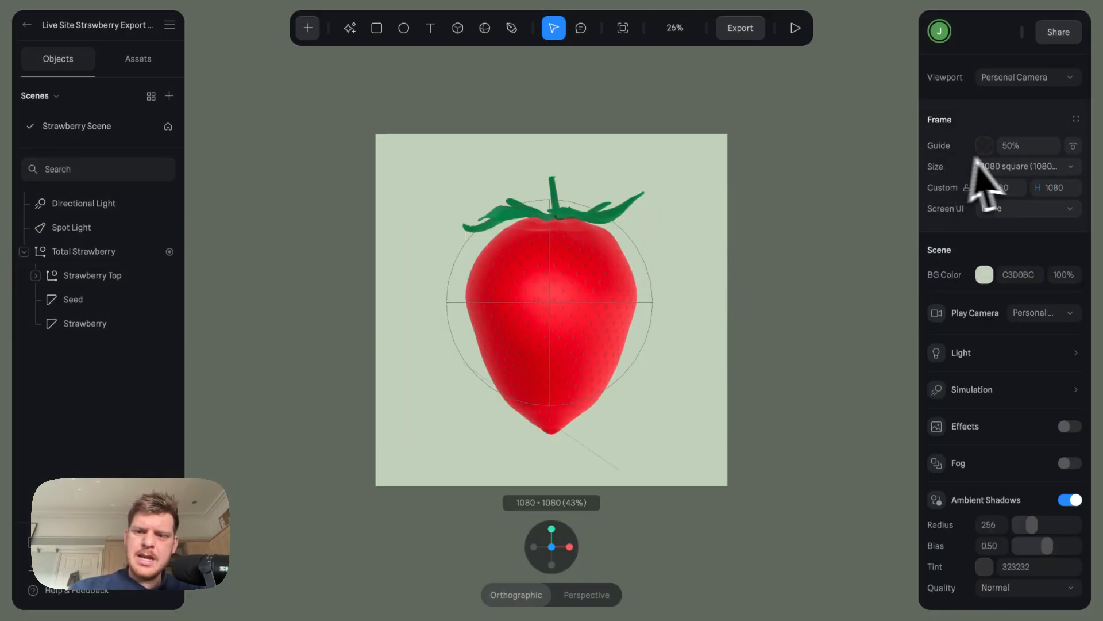
Select the Total Strawberry group and compare Base State with State, ending on State
click(513, 259)
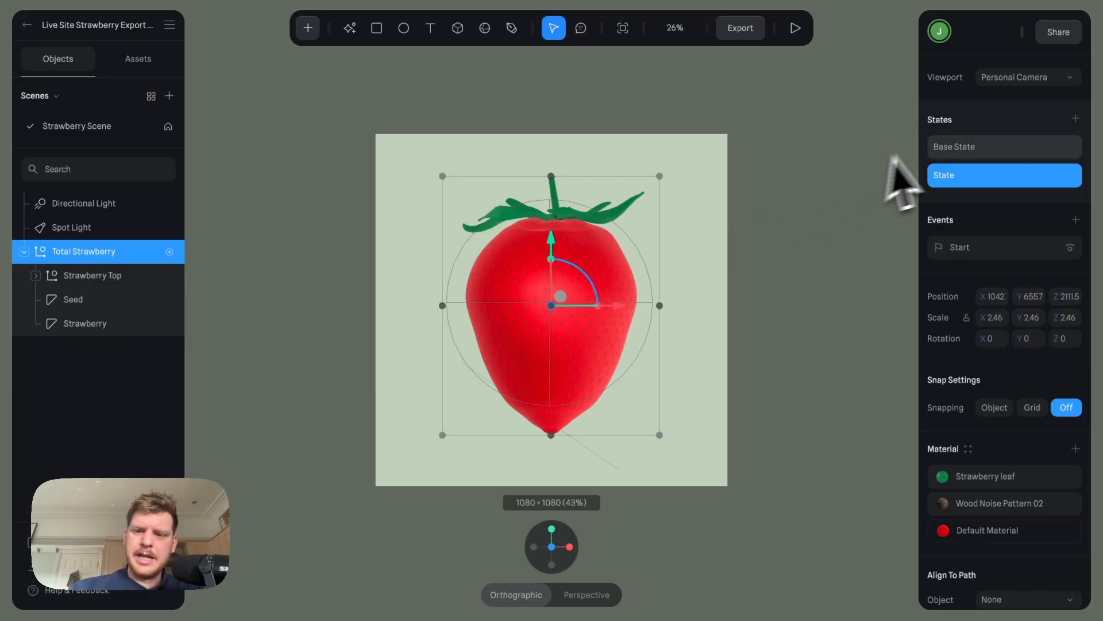
click(958, 148)
click(964, 174)
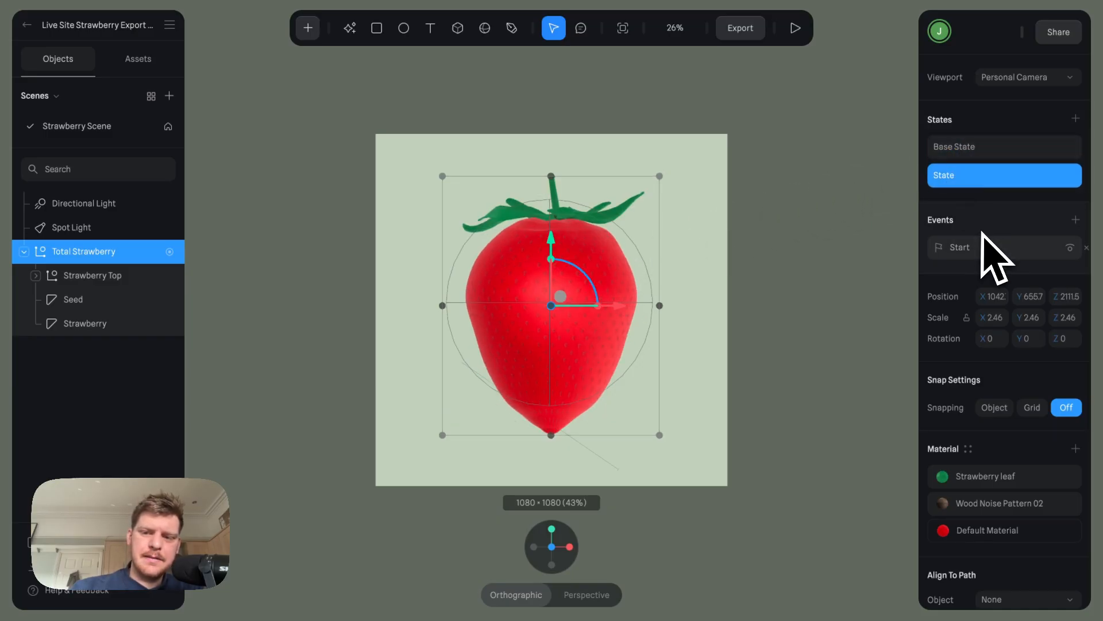
Open the Total Strawberry group's Start event and expand its Transition action to check the target and transitions
click(1046, 242)
click(798, 115)
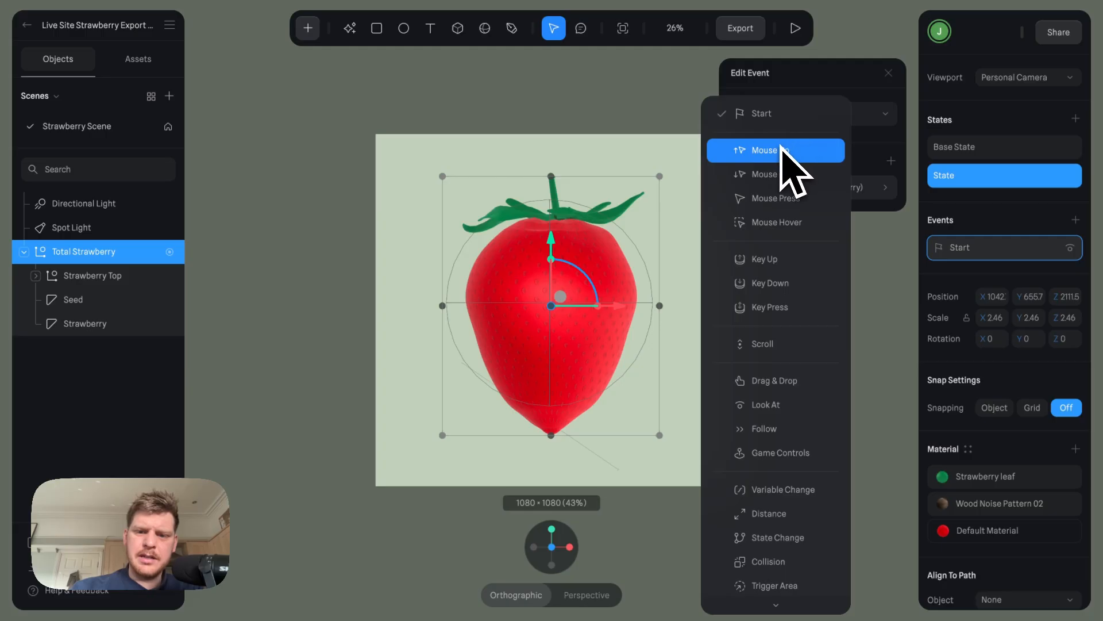
click(785, 115)
click(811, 190)
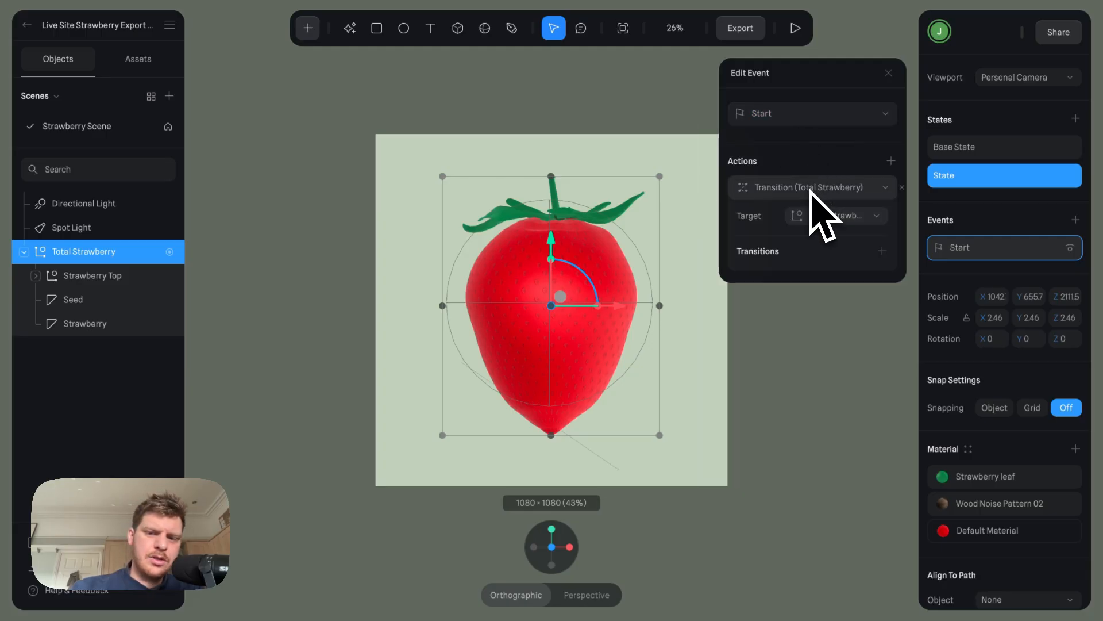
click(827, 215)
click(815, 191)
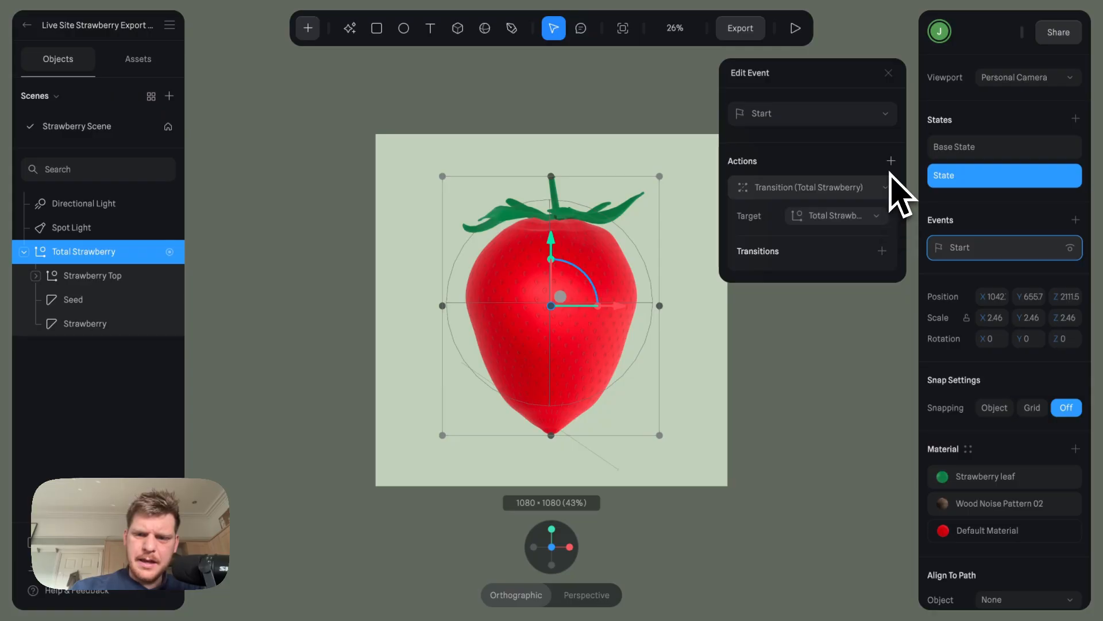
click(891, 162)
click(862, 185)
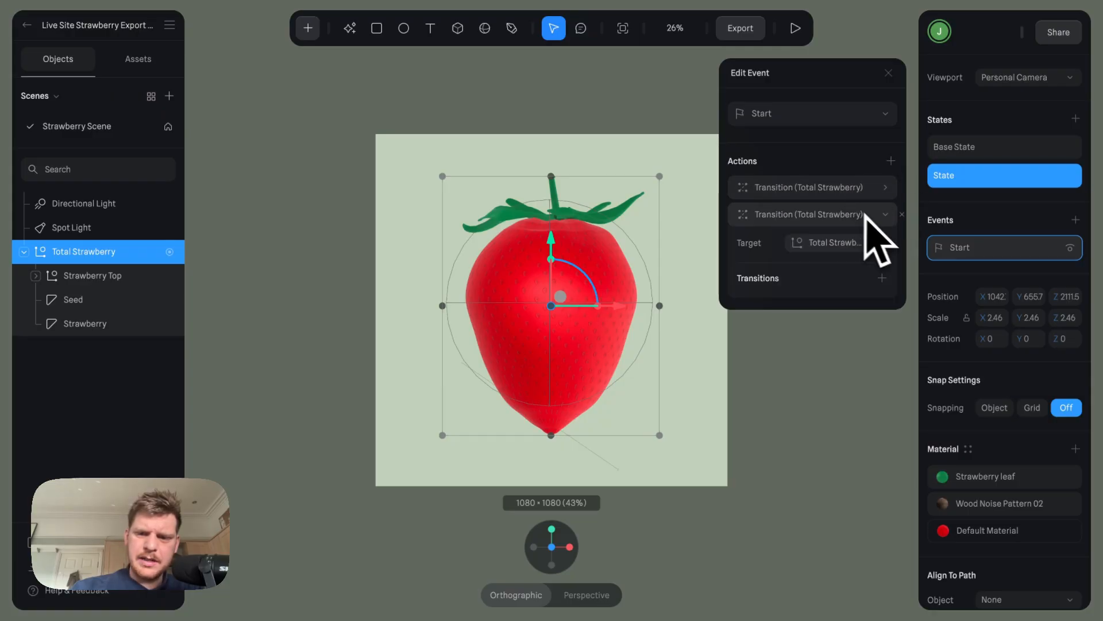
click(902, 213)
Make the Start event's Transition action run from Base State to State over 3 seconds and preview it in play mode
click(841, 189)
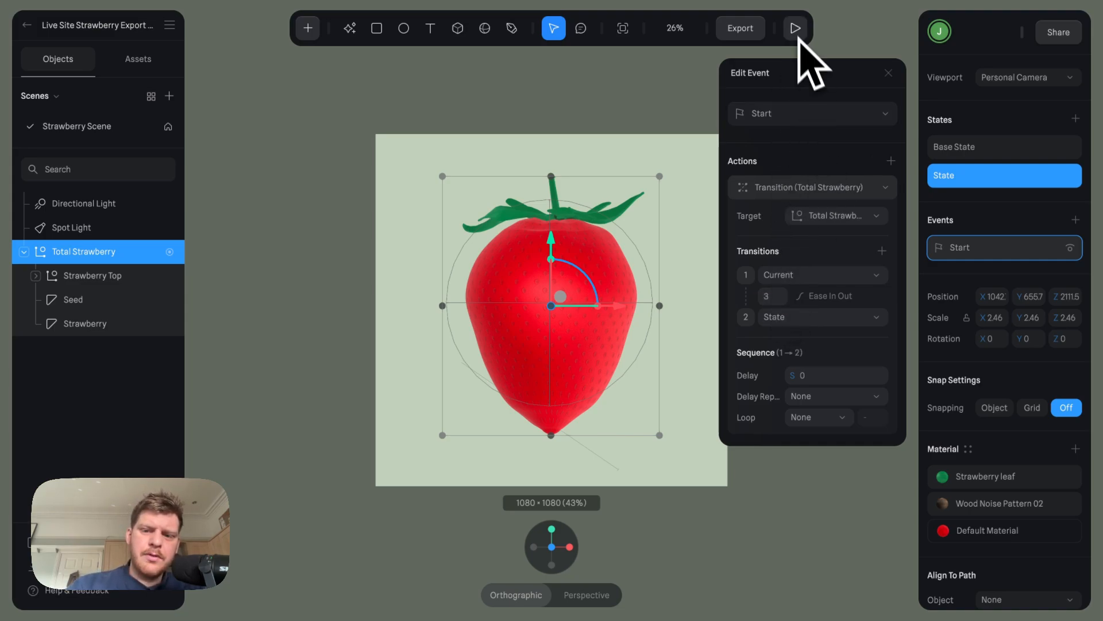
click(795, 275)
click(788, 307)
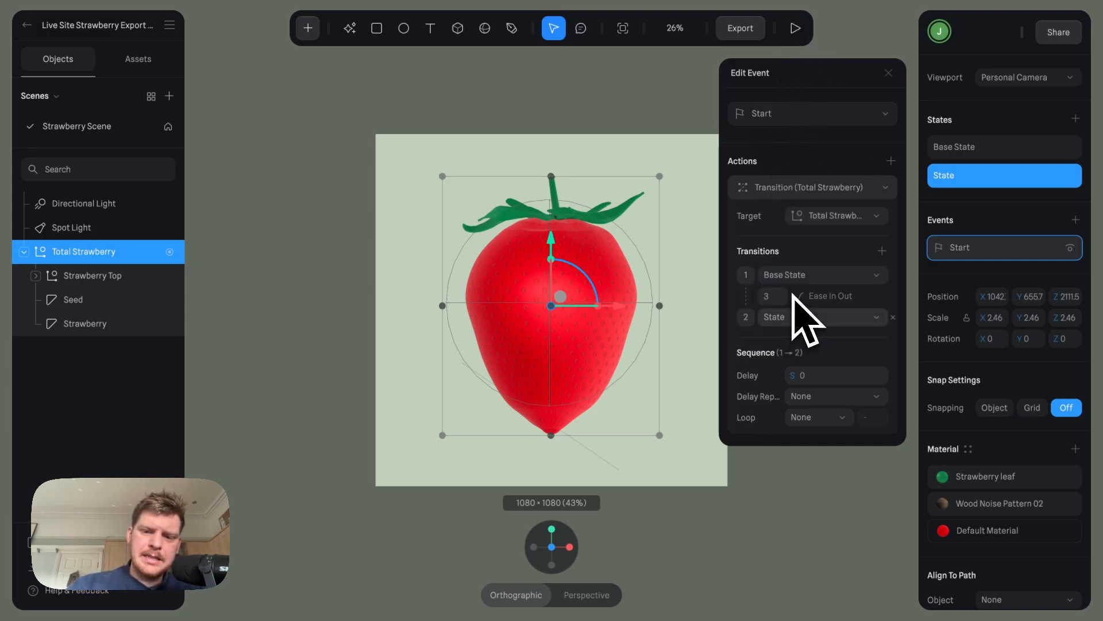
click(795, 28)
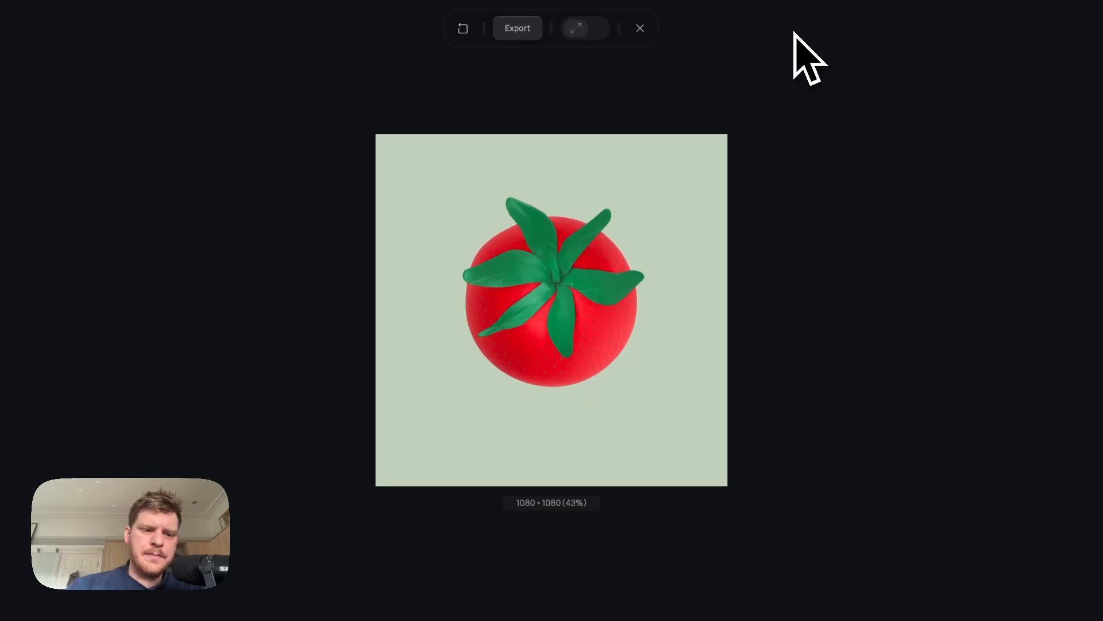
click(640, 29)
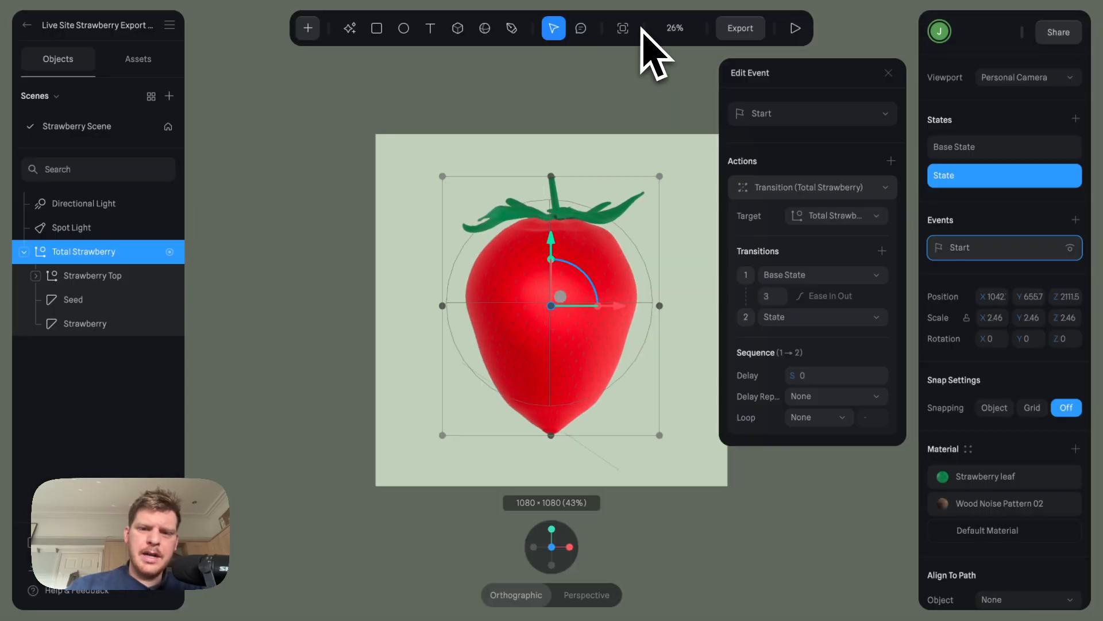
Set up a Video Recording export of the strawberry scene in GIF format and start it
click(742, 32)
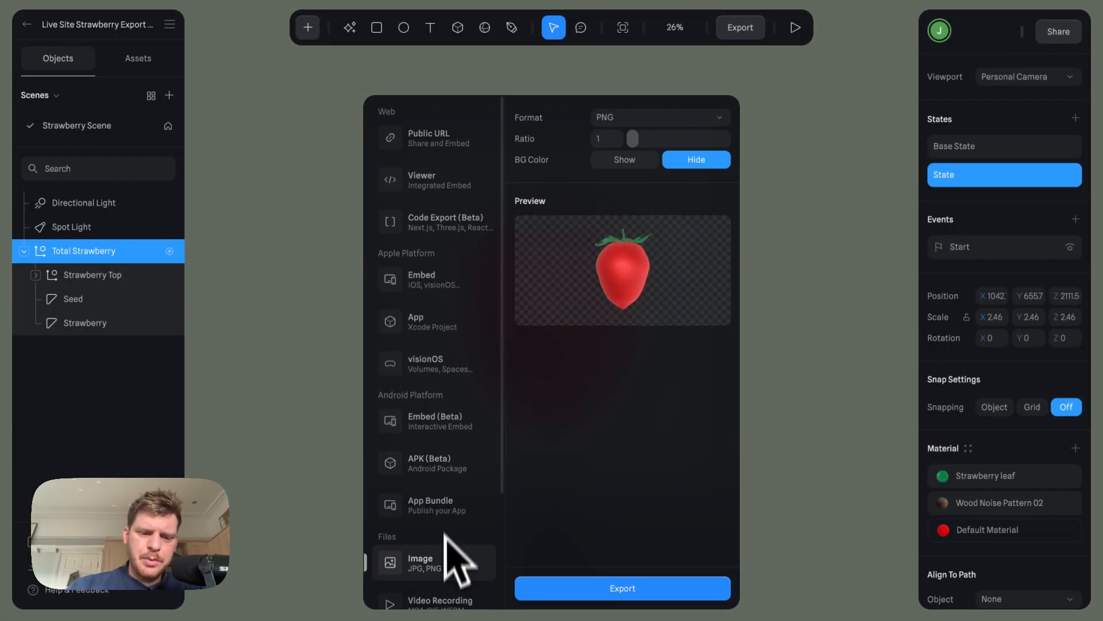
scroll(449, 572, down, 3)
click(438, 460)
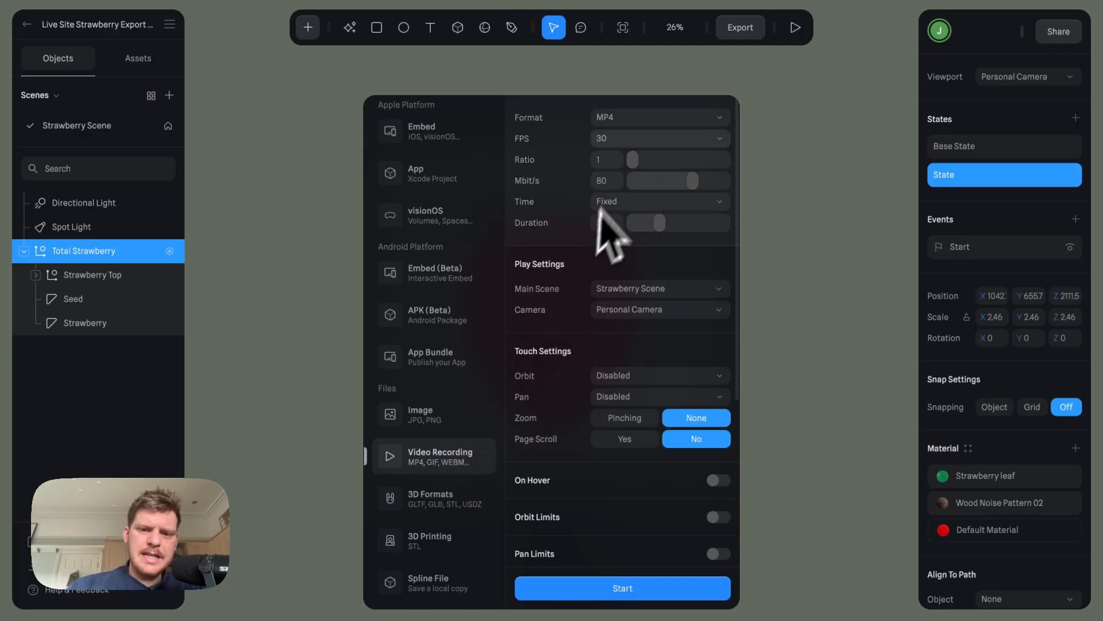
click(631, 117)
click(632, 139)
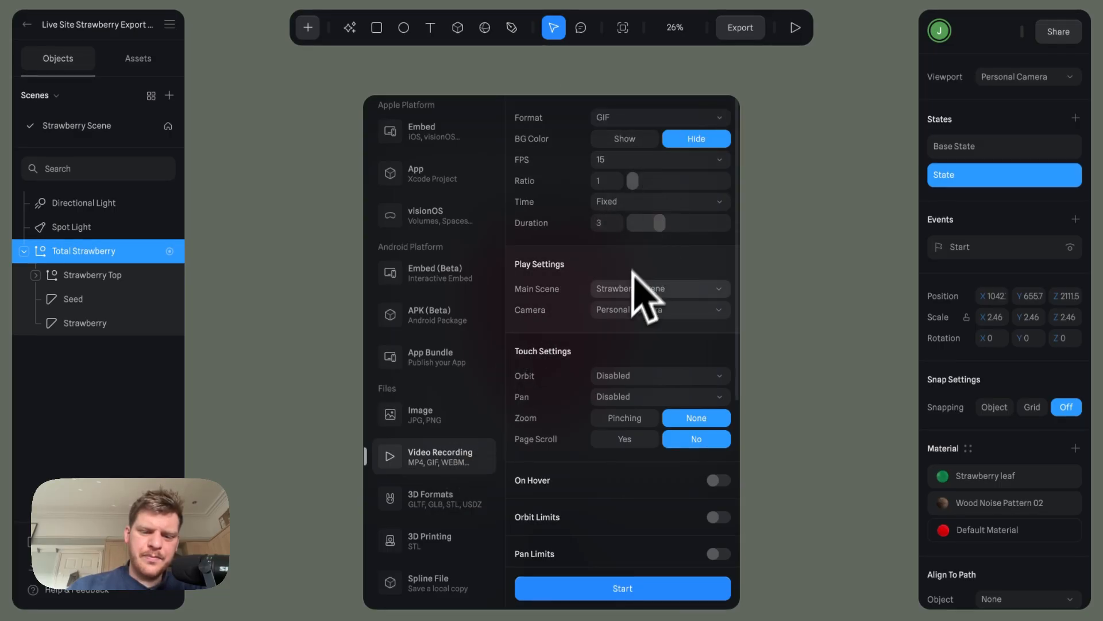
click(624, 580)
click(576, 567)
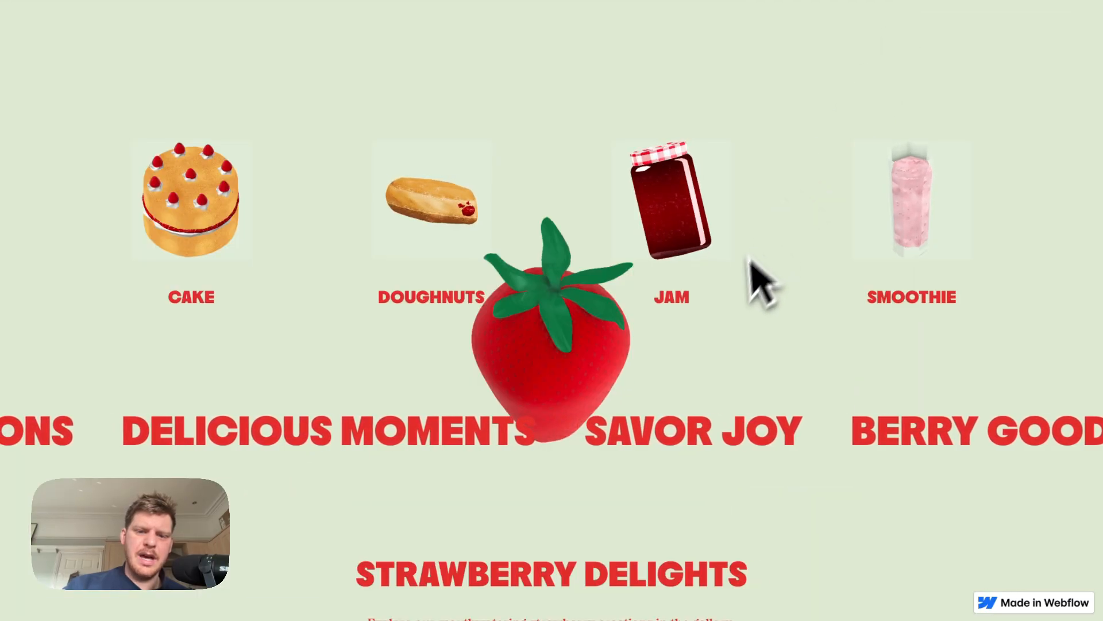
Look through the live Humble Strawberry website to see how the strawberry moves between the hero heading and Strawberry Delights
scroll(736, 310, up, 10)
scroll(670, 468, down, 15)
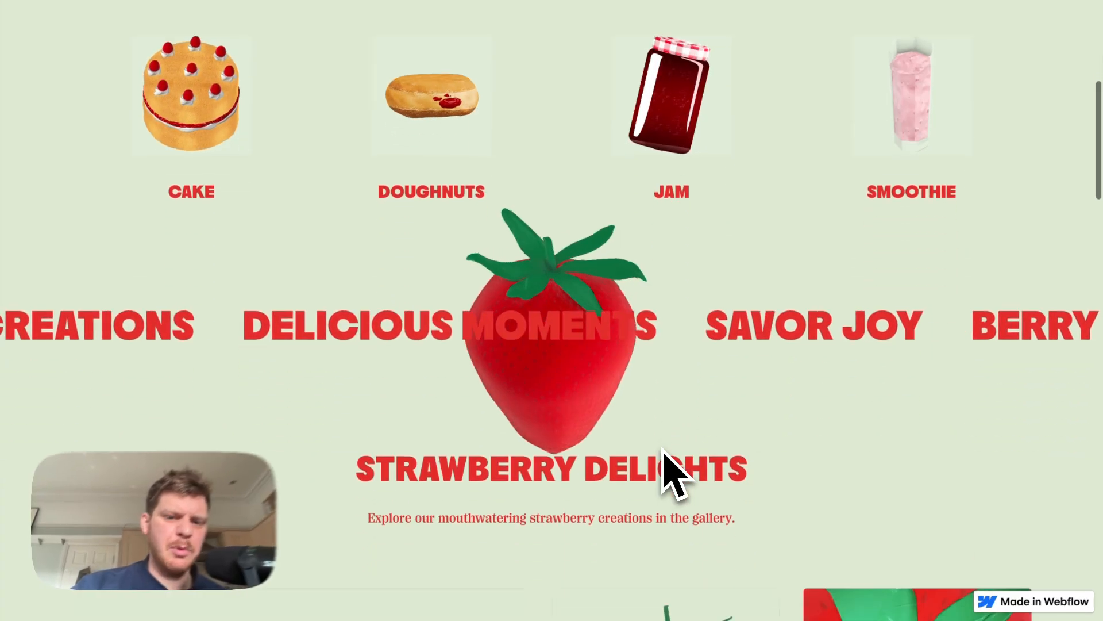
scroll(662, 449, up, 10)
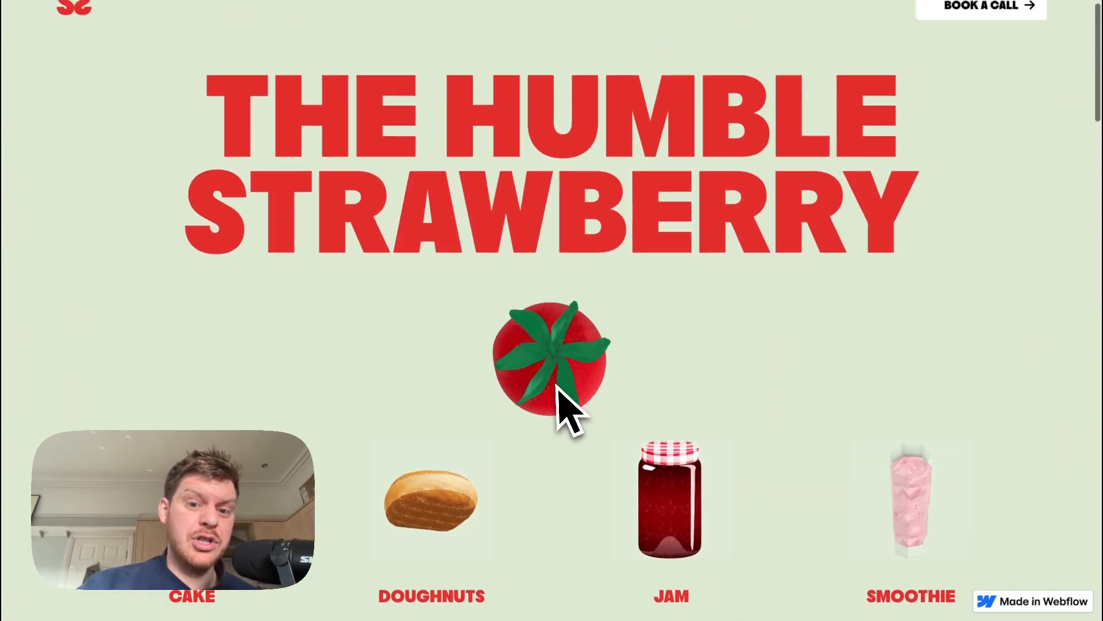
Switch to the Webflow project, close its publish options, and show the Strawberry Delights Bakery wireframe in Relume
click(825, 0)
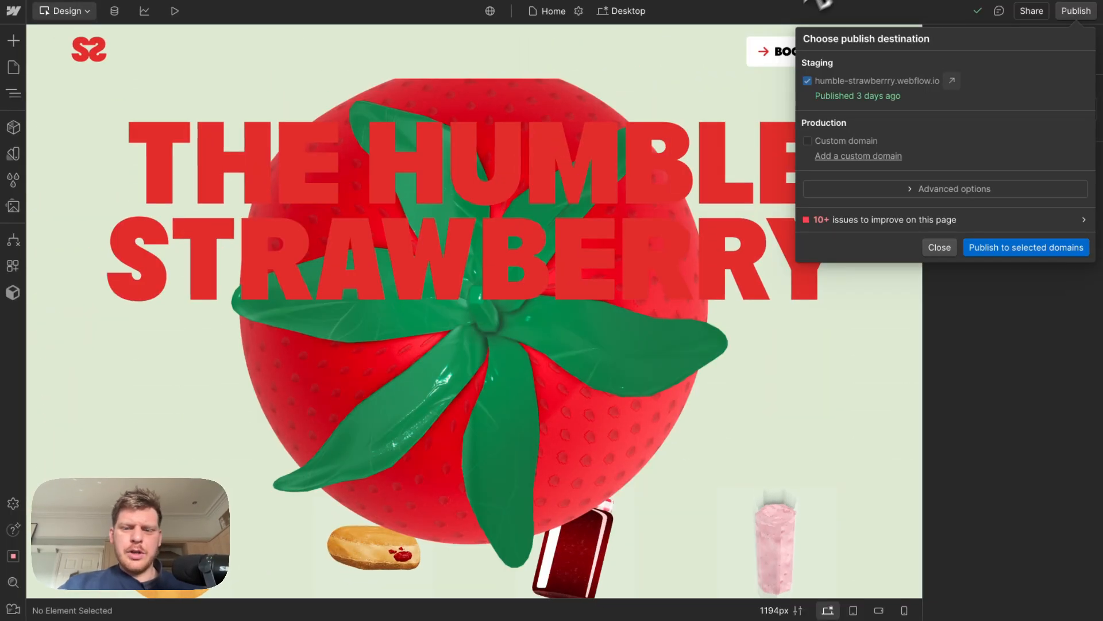
click(948, 247)
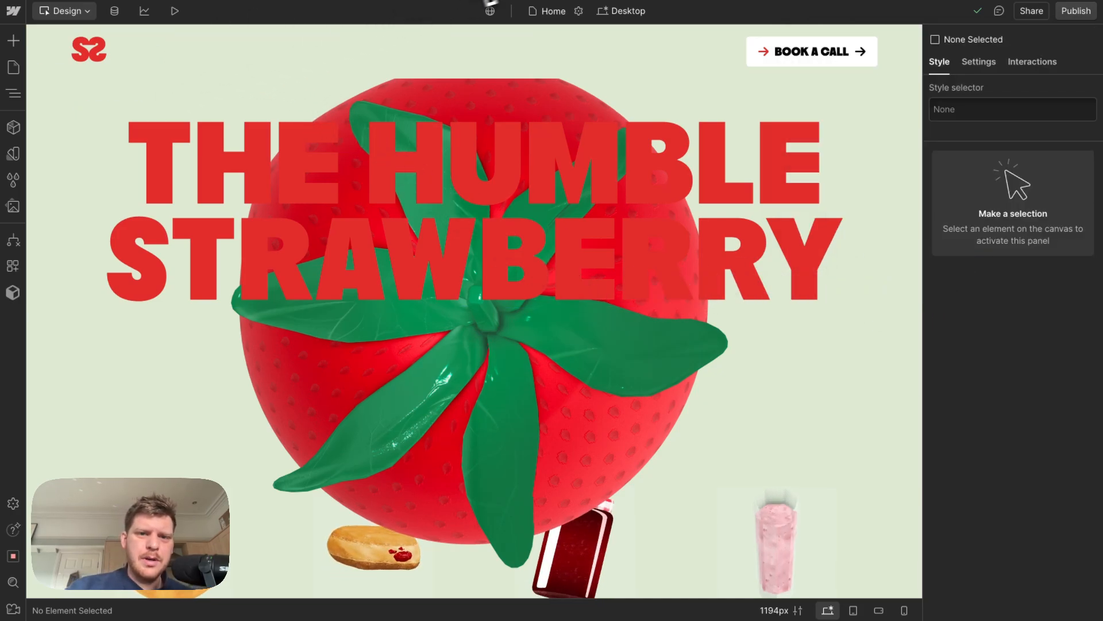
click(526, 2)
click(524, 20)
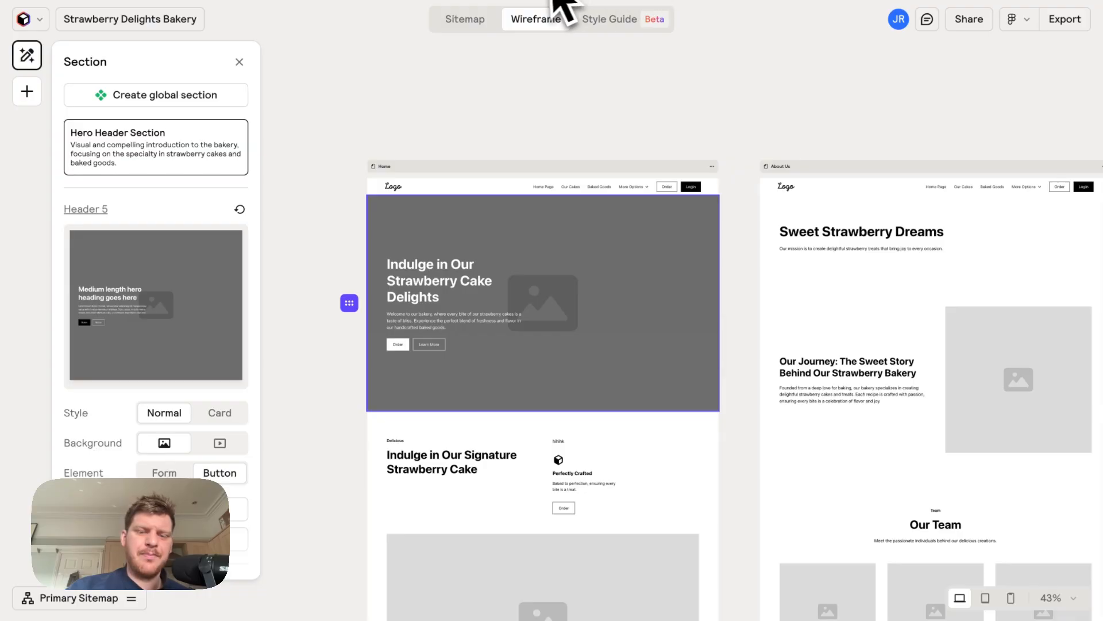
Switch to Figma and review the Humble Strawberry landing page from the hero section down to the large strawberry images
click(542, 0)
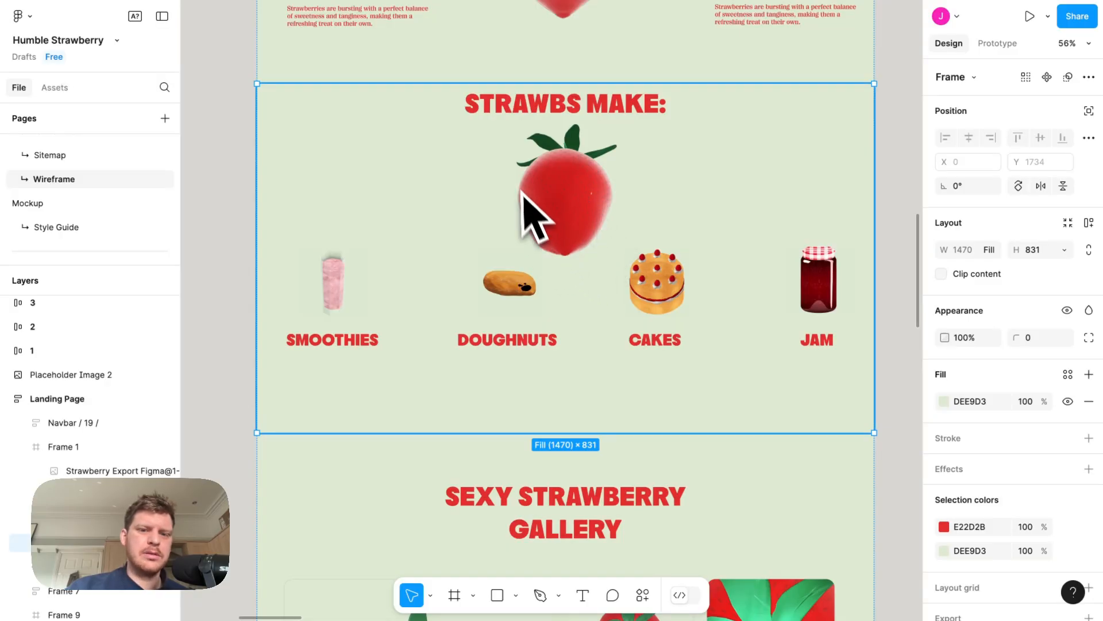
scroll(520, 190, up, 5)
scroll(551, 217, up, 10)
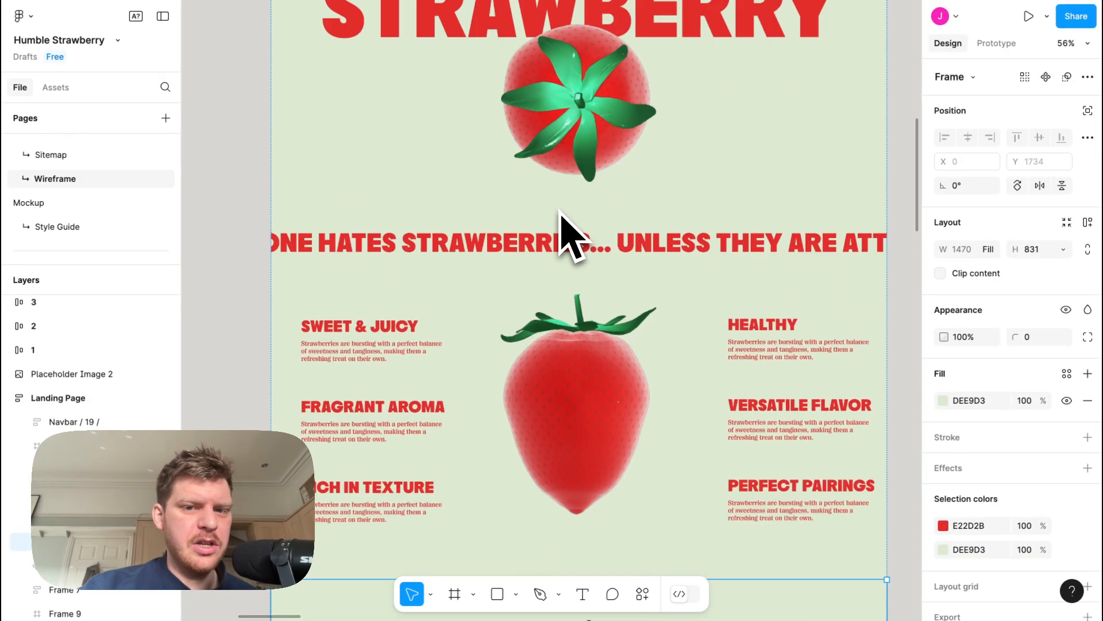
scroll(564, 233, down, 20)
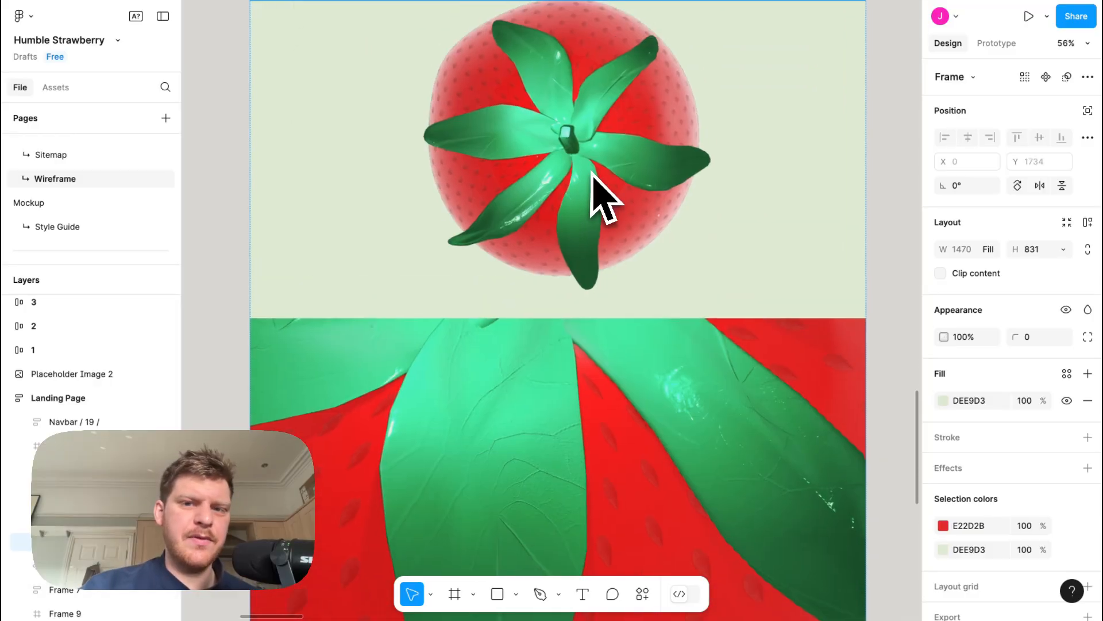
scroll(591, 171, up, 6)
Return to Relume and copy the whole Home page of the Strawberry Delights Bakery wireframe
click(652, 0)
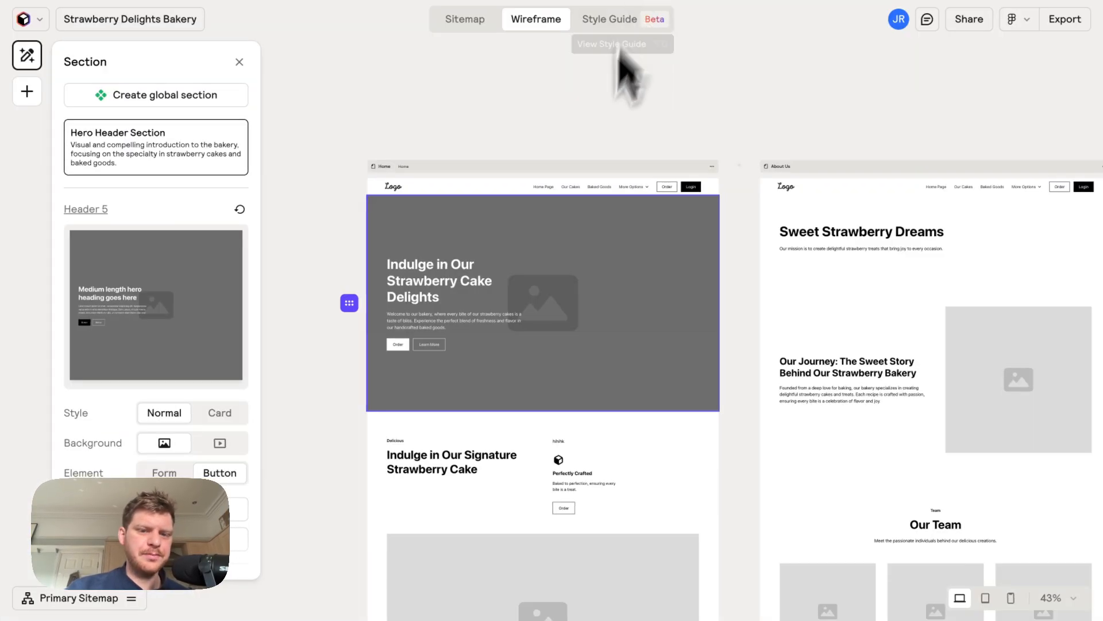
scroll(592, 264, down, 2)
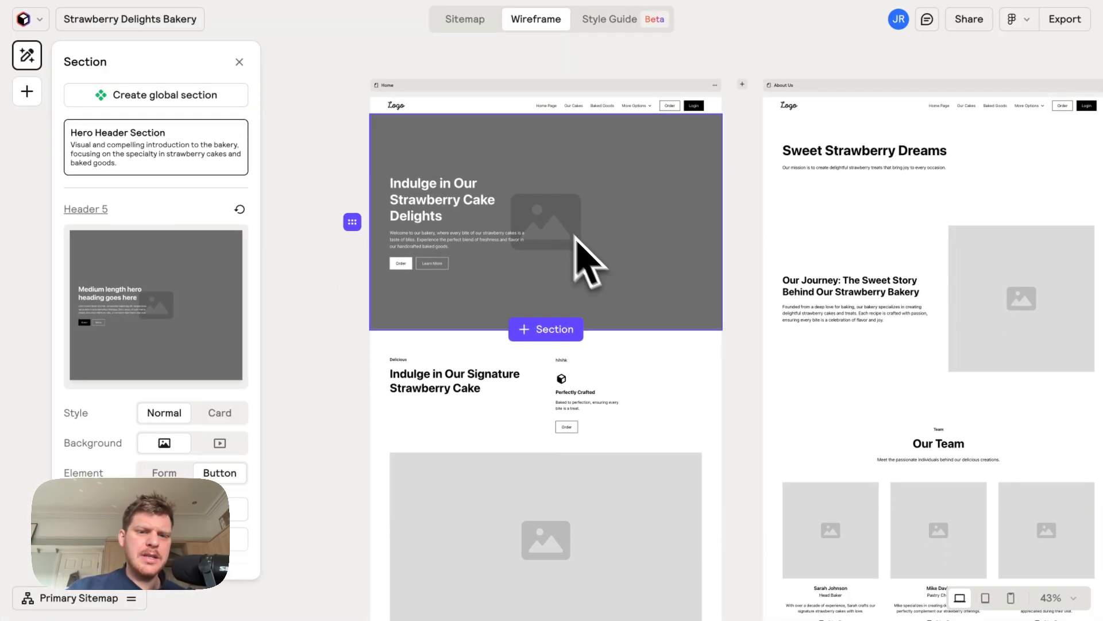
click(414, 88)
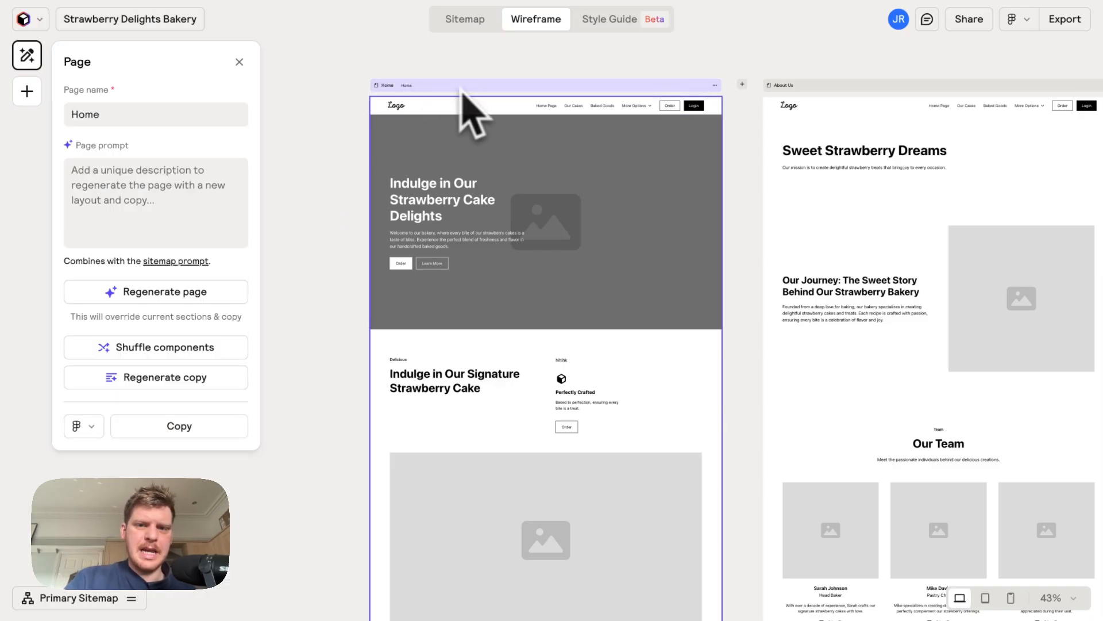
key(ctrl+c)
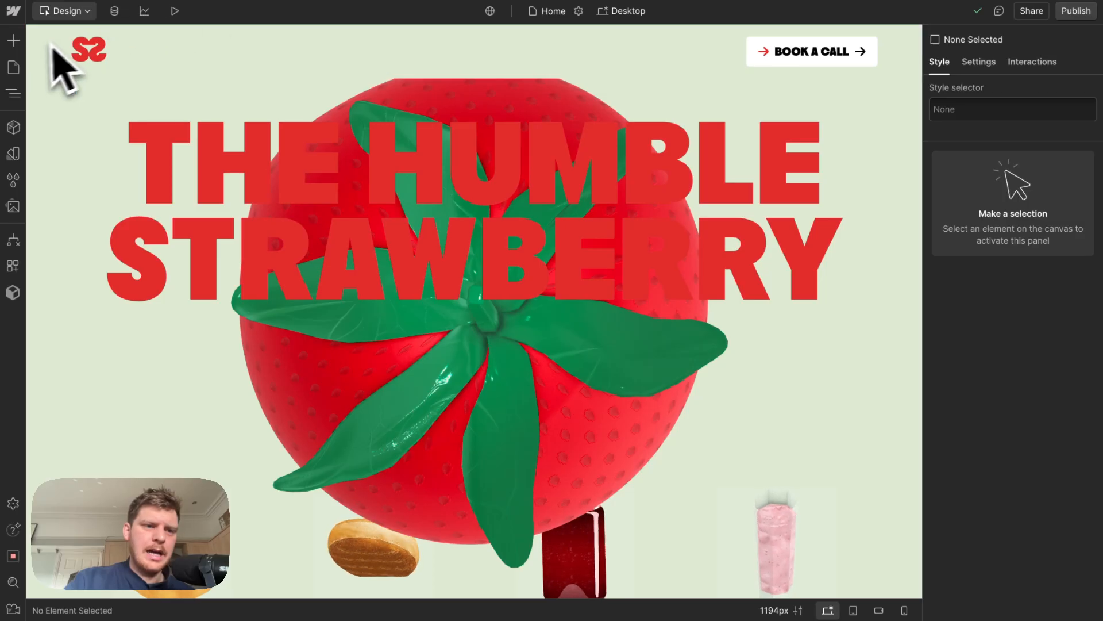
Create a new static page named Untitled in the Webflow project and paste the copied Relume Home page into its body
click(14, 67)
click(196, 39)
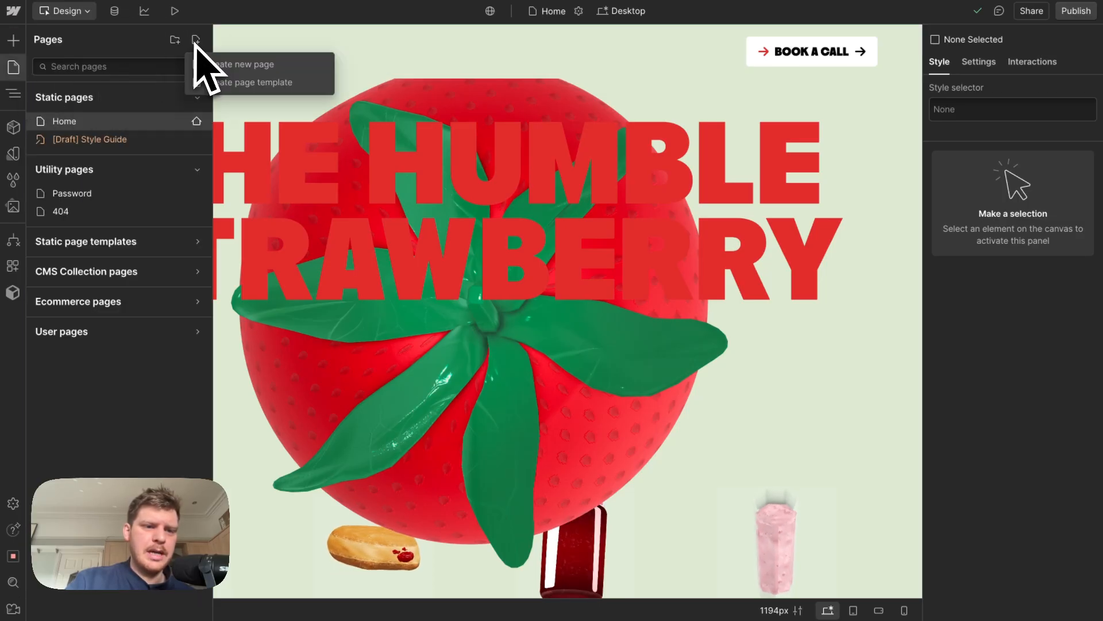
click(214, 64)
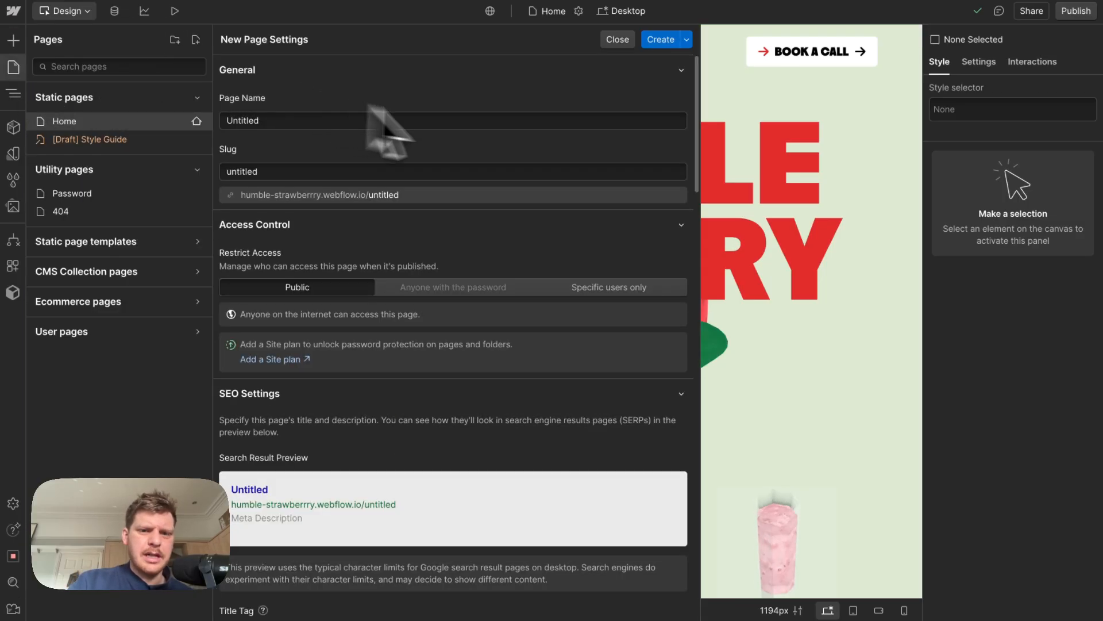
click(655, 41)
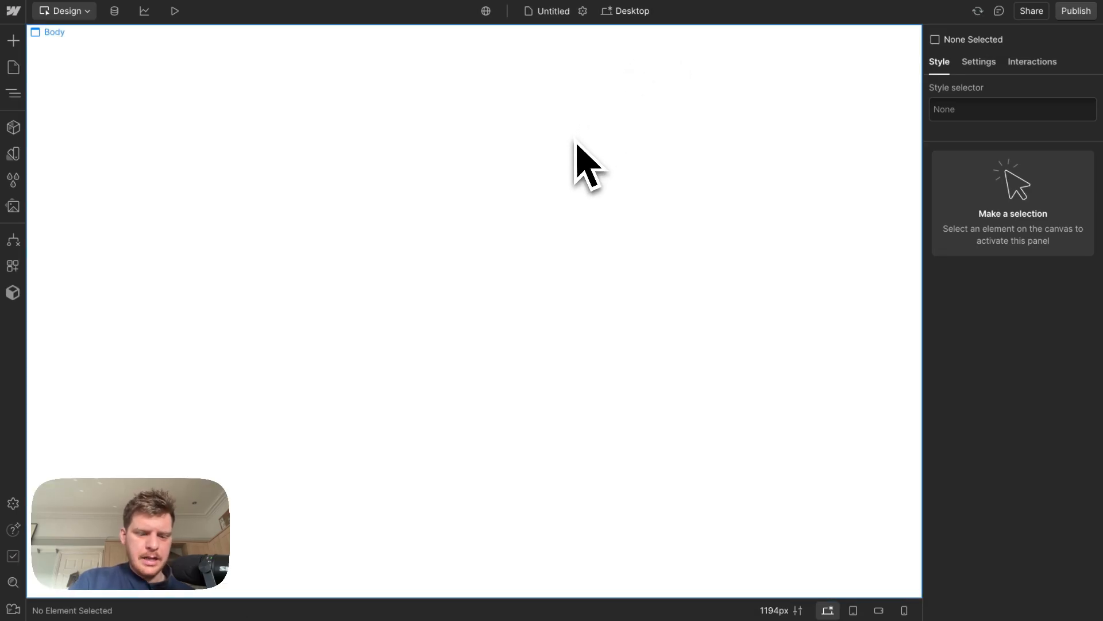
click(576, 145)
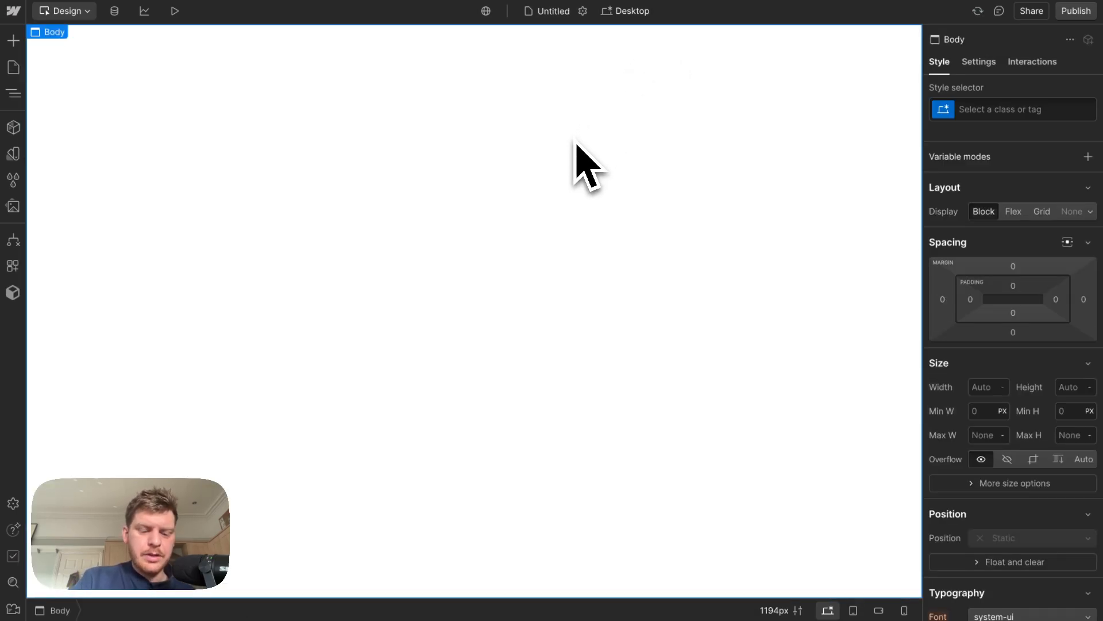
key(ctrl+v)
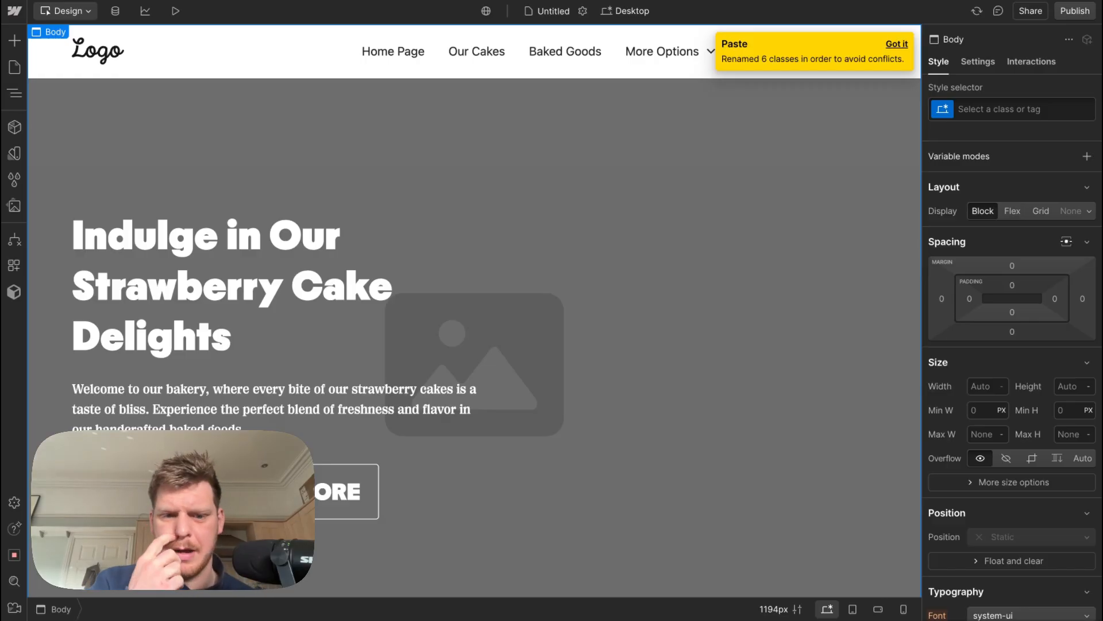
Dismiss the paste notice and review the pasted bakery page from the hero down to the closing order section
click(896, 44)
scroll(758, 256, down, 20)
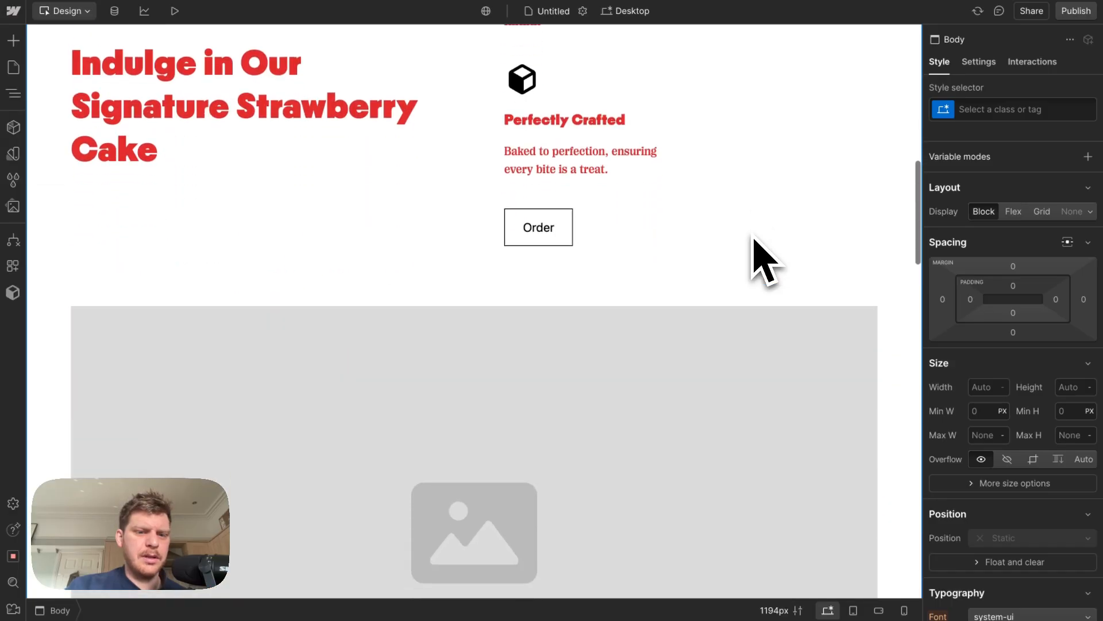
scroll(759, 253, up, 12)
scroll(474, 311, up, 7)
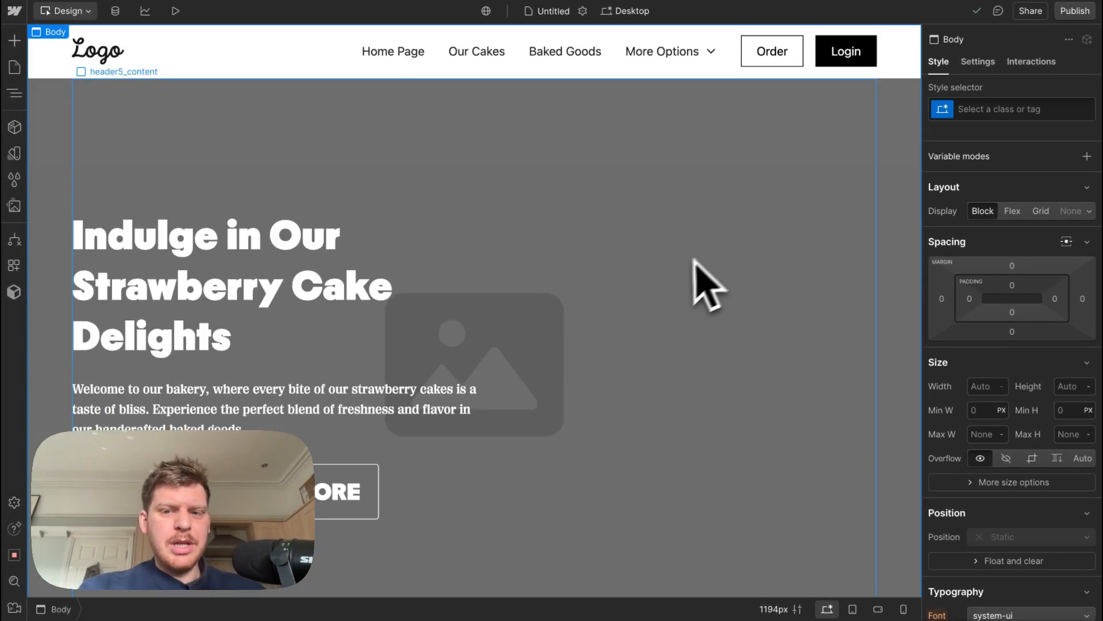
scroll(684, 296, down, 15)
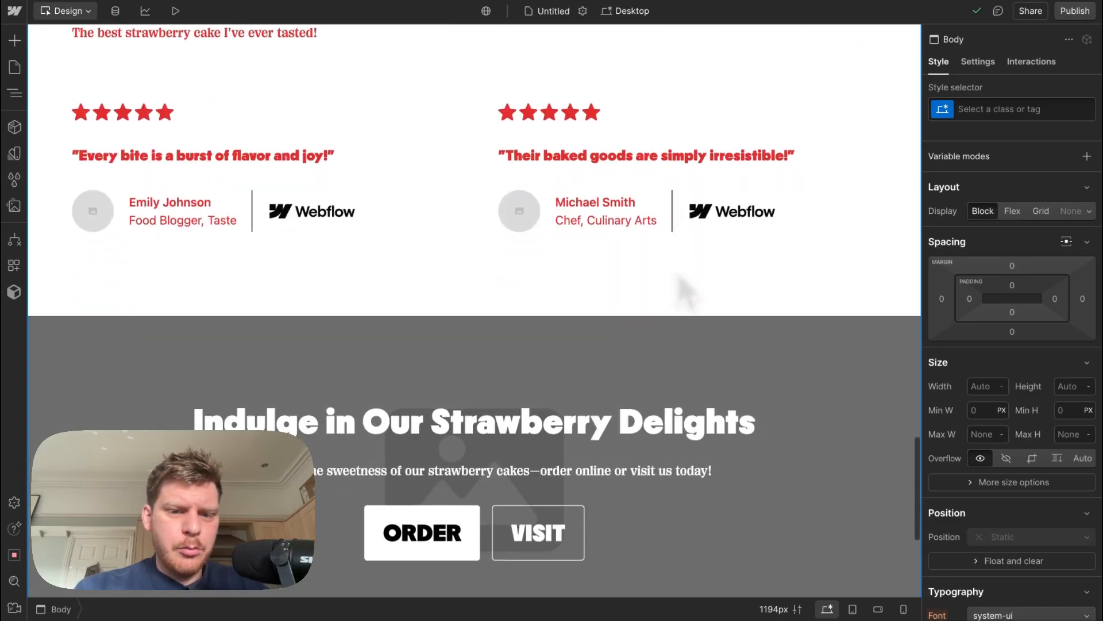
scroll(684, 296, up, 8)
scroll(690, 293, up, 7)
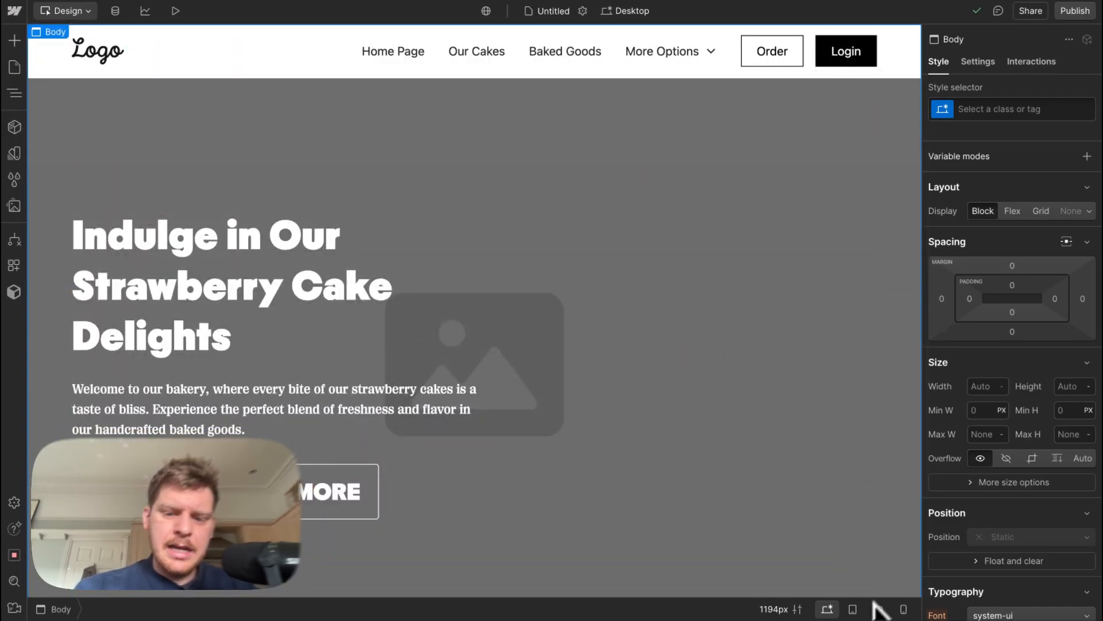
Preview the page at the tablet, mobile landscape and mobile portrait breakpoints, then return to desktop and select the hero heading
click(853, 609)
click(878, 608)
click(903, 609)
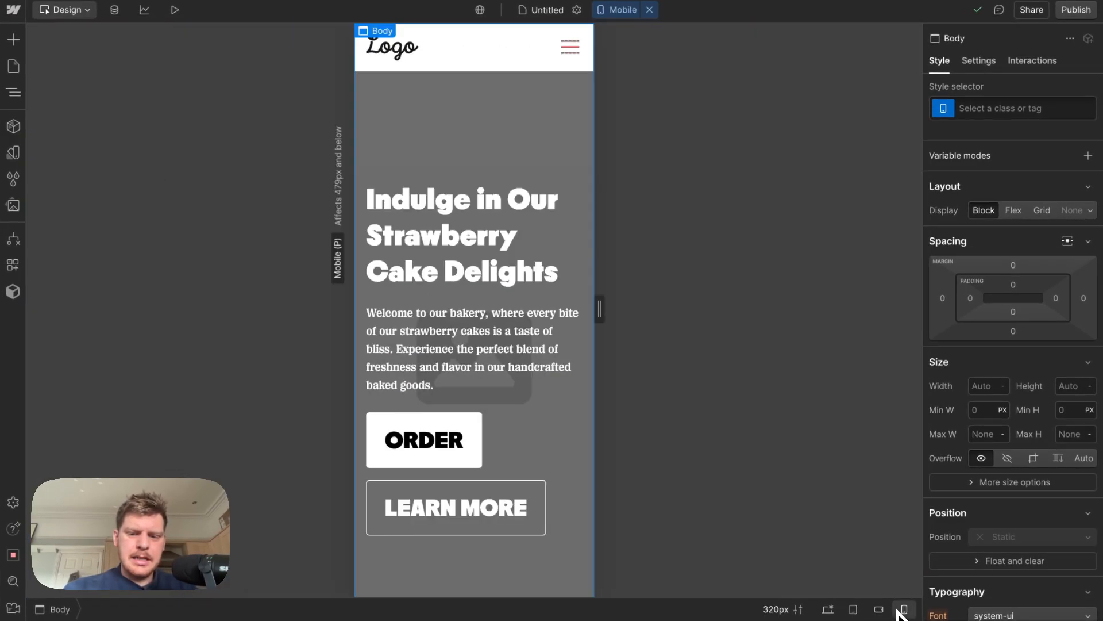
click(827, 609)
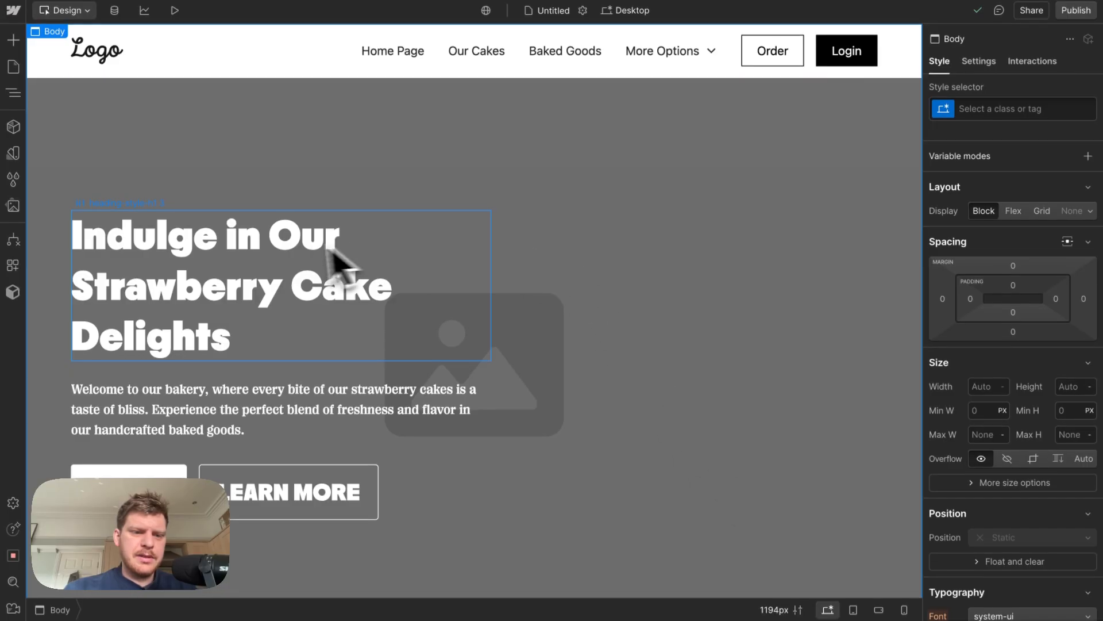
click(290, 264)
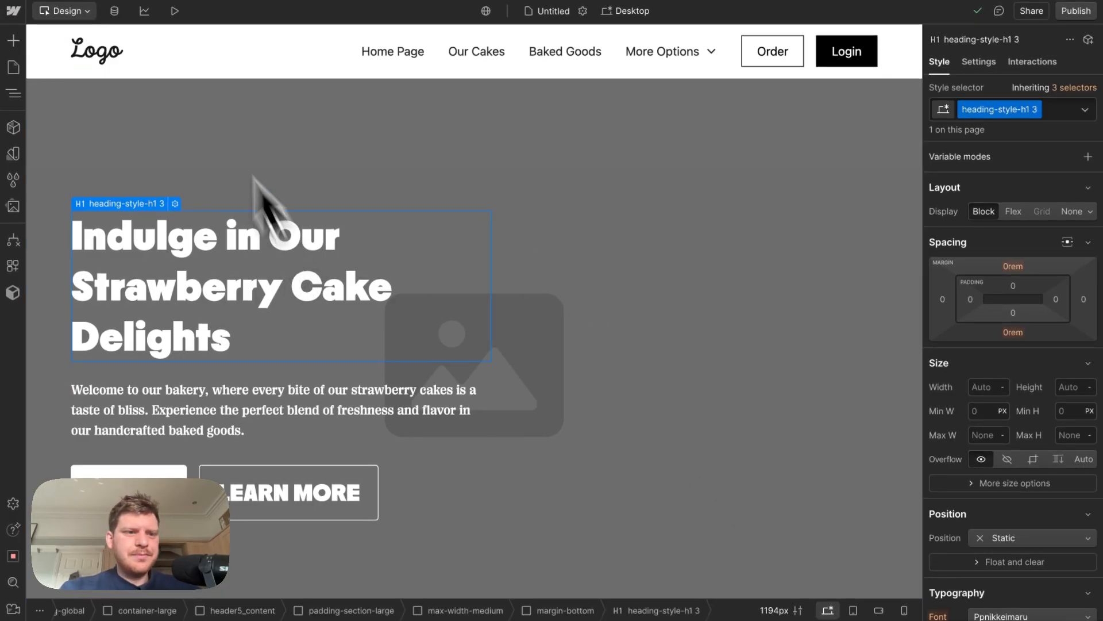
Open the draft Style Guide page and review its typography section from the heading tags down to the text styles
click(13, 68)
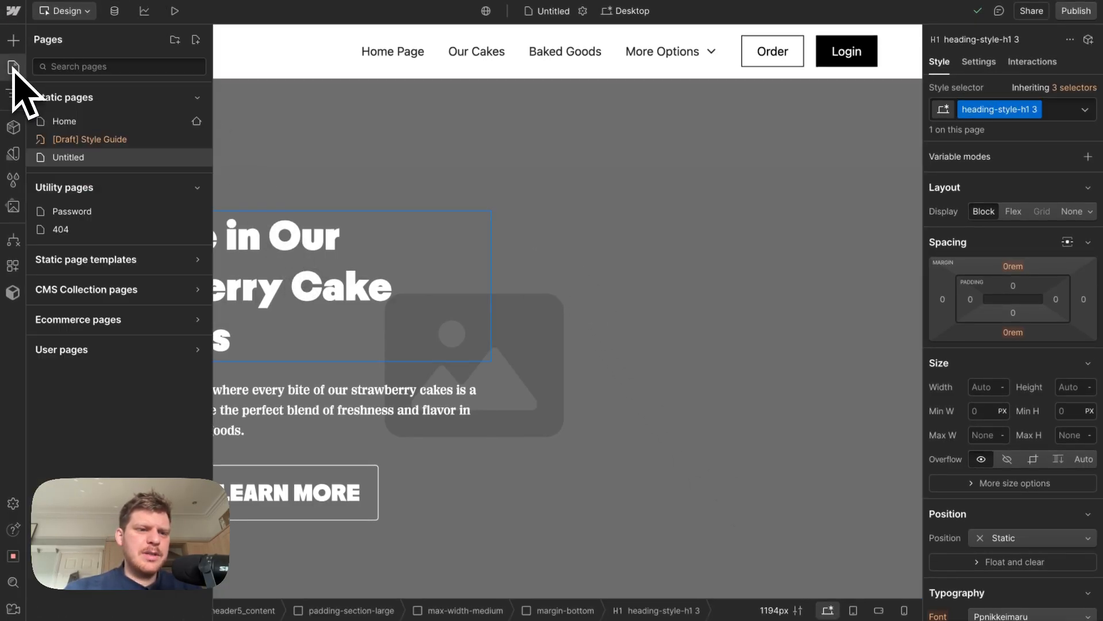
click(79, 138)
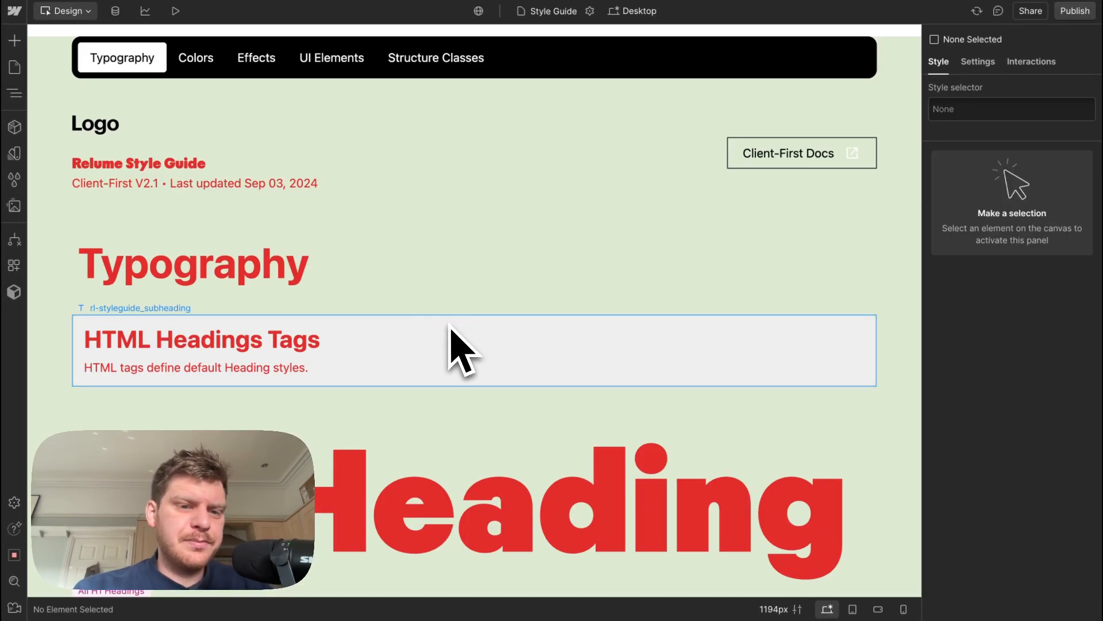
scroll(449, 325, down, 15)
scroll(450, 345, up, 15)
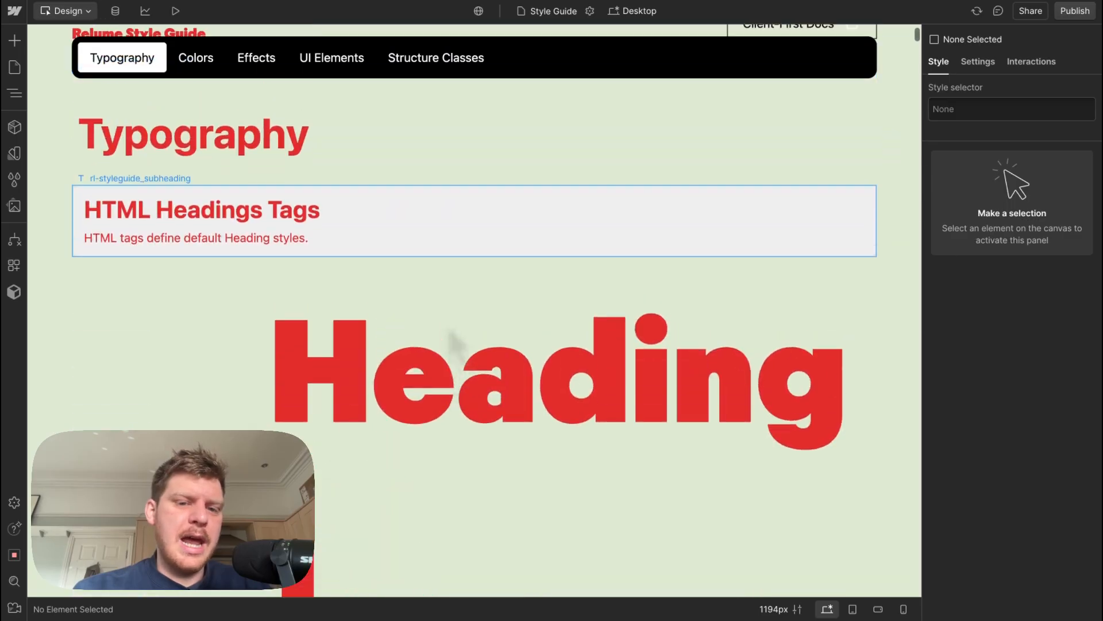
scroll(451, 337, down, 20)
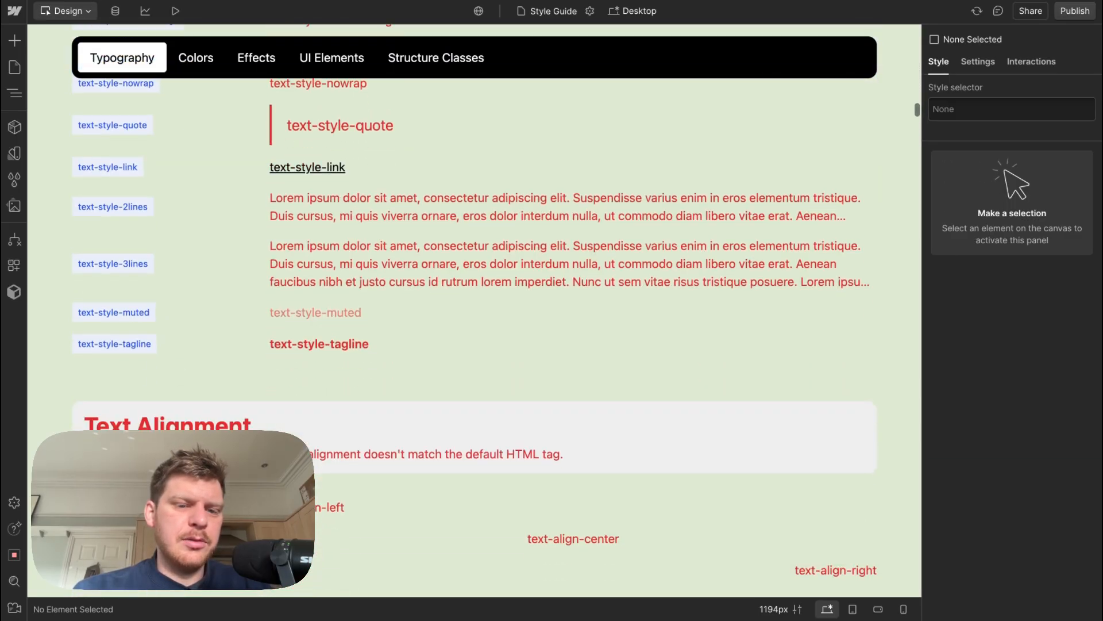
scroll(406, 320, up, 20)
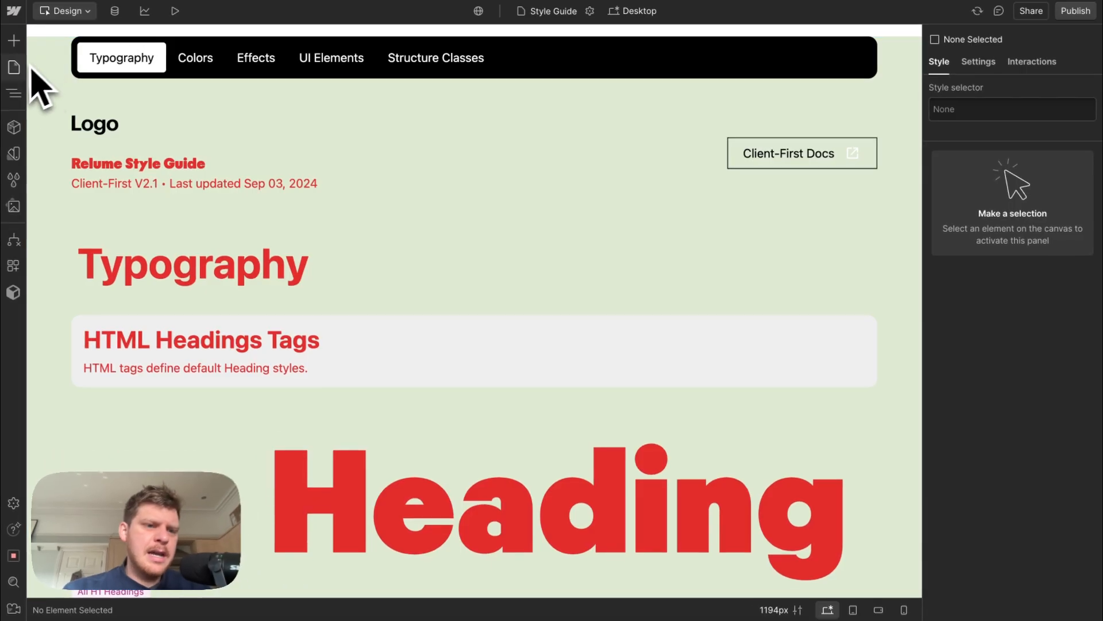
Open the Home page and select the 3D strawberry and the hero's padding-section-small block
click(17, 68)
click(84, 124)
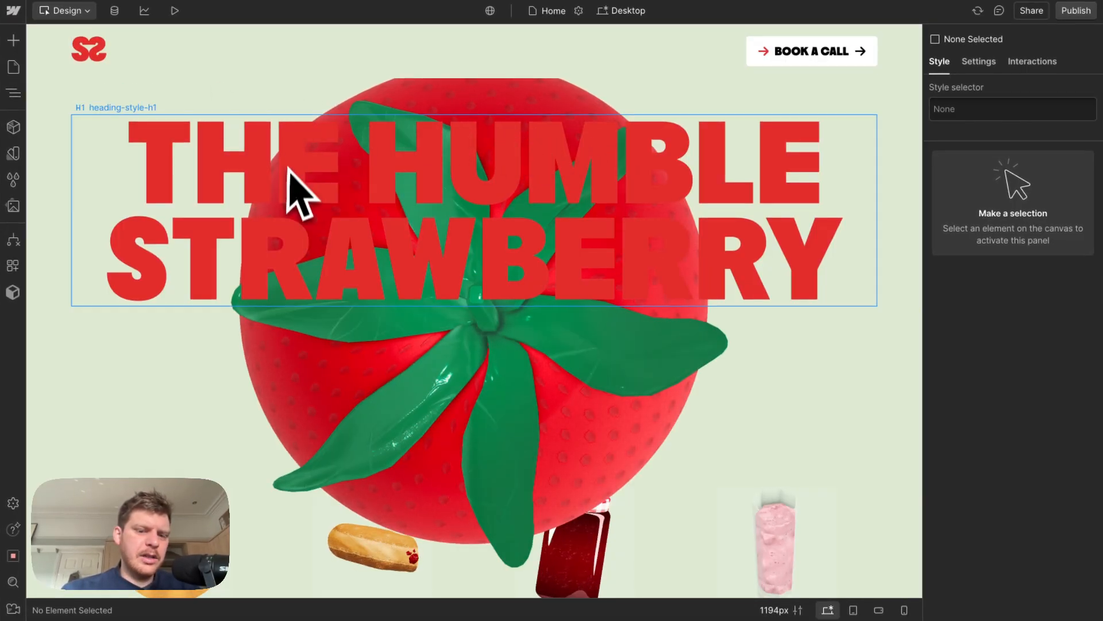
click(476, 445)
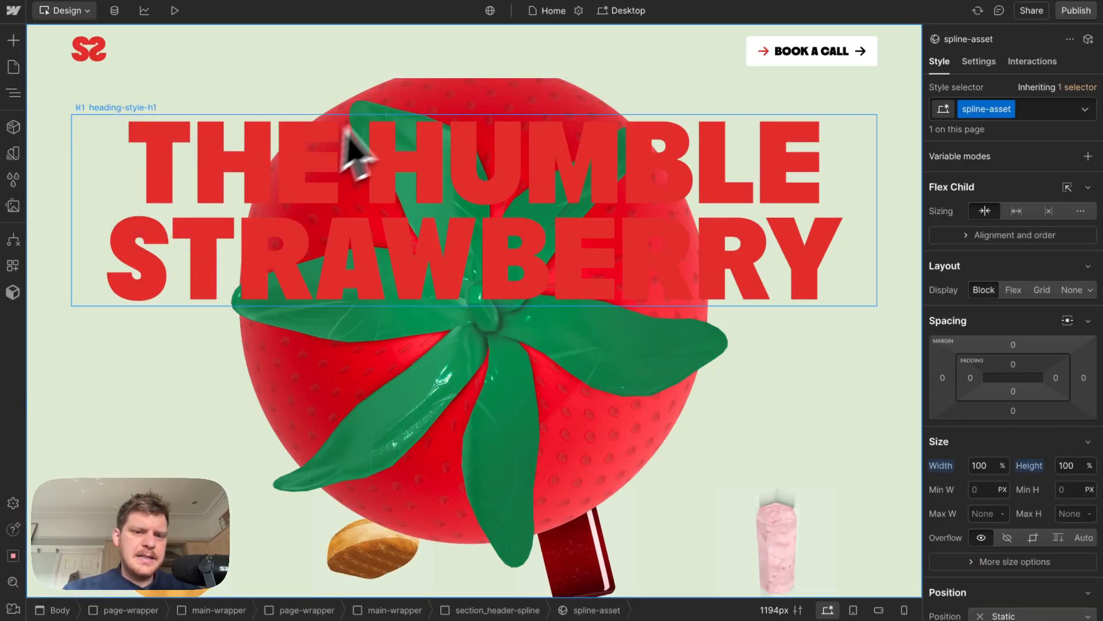
click(412, 88)
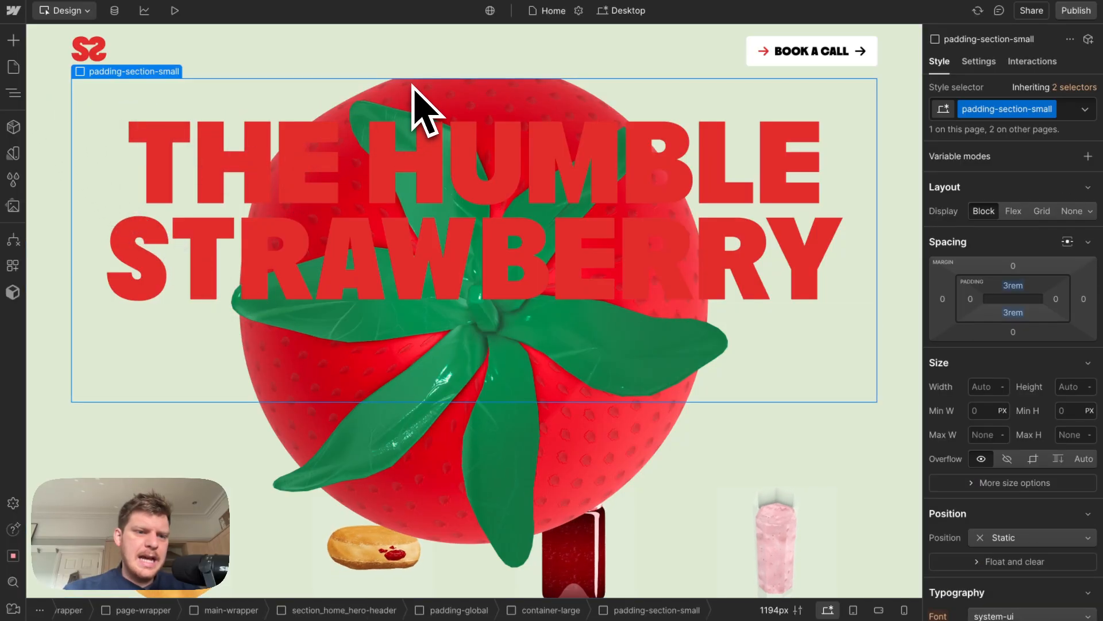
Find section_header-spline in the page structure and inspect its width and height settings
click(16, 93)
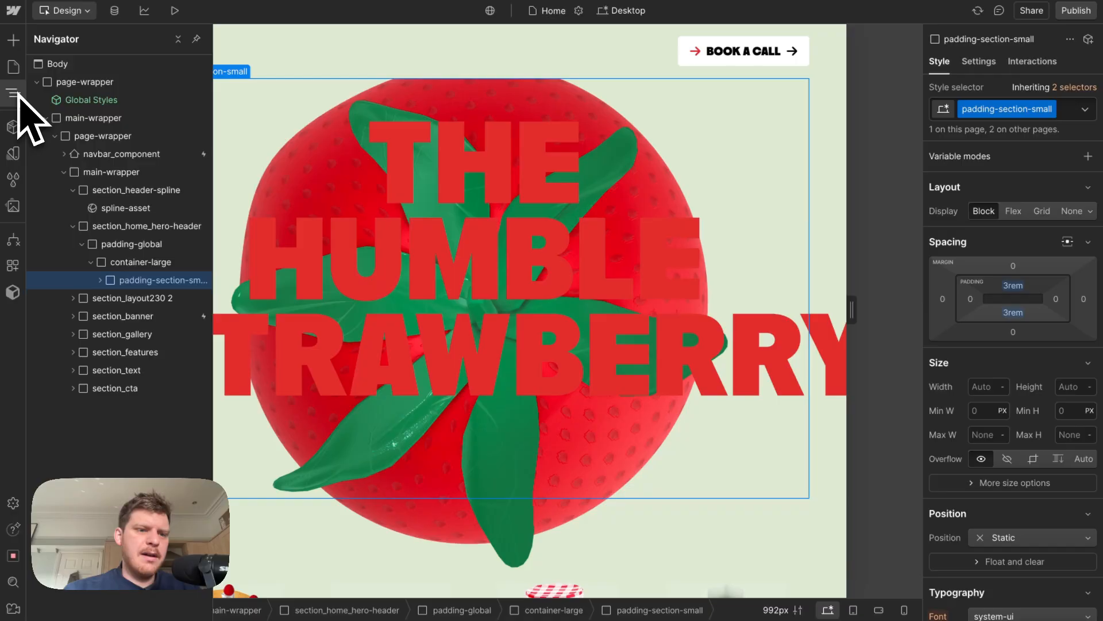
click(114, 192)
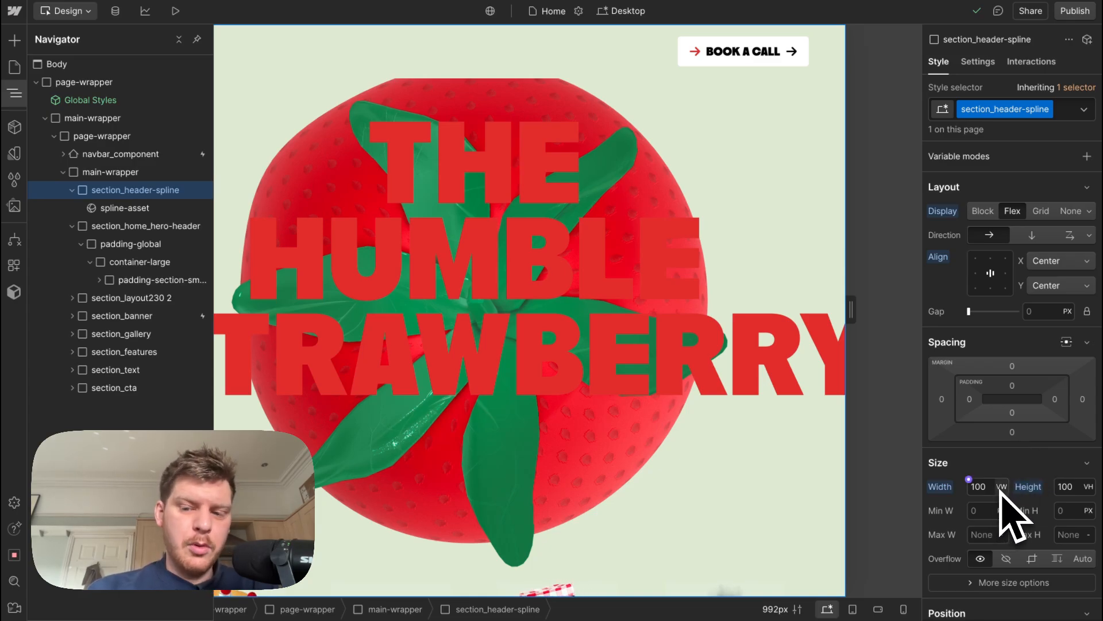
click(1077, 487)
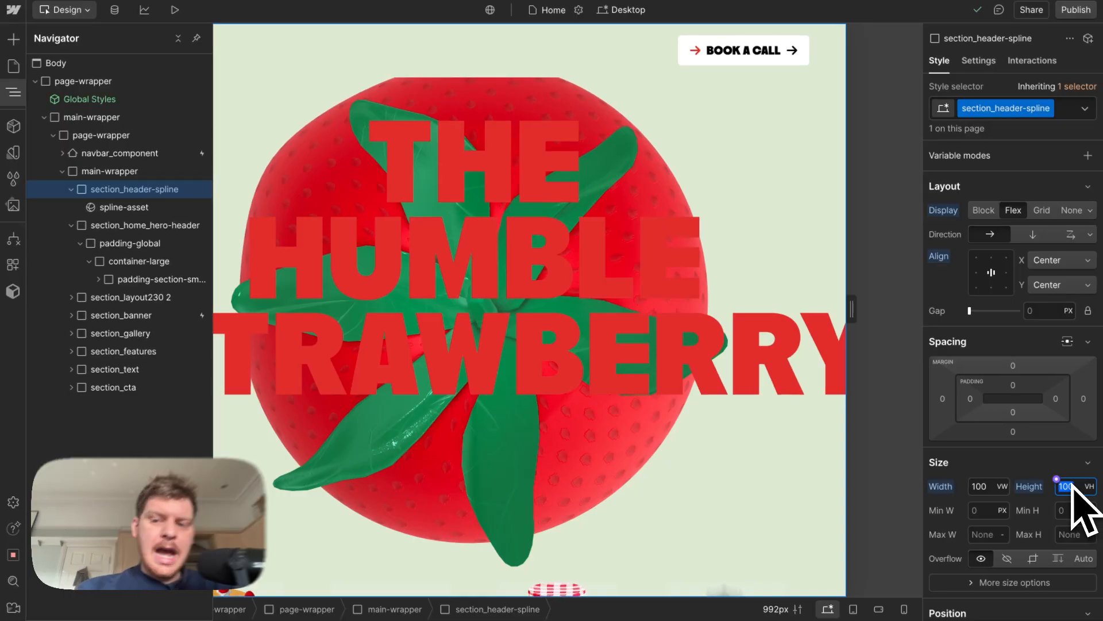
scroll(1071, 486, down, 1)
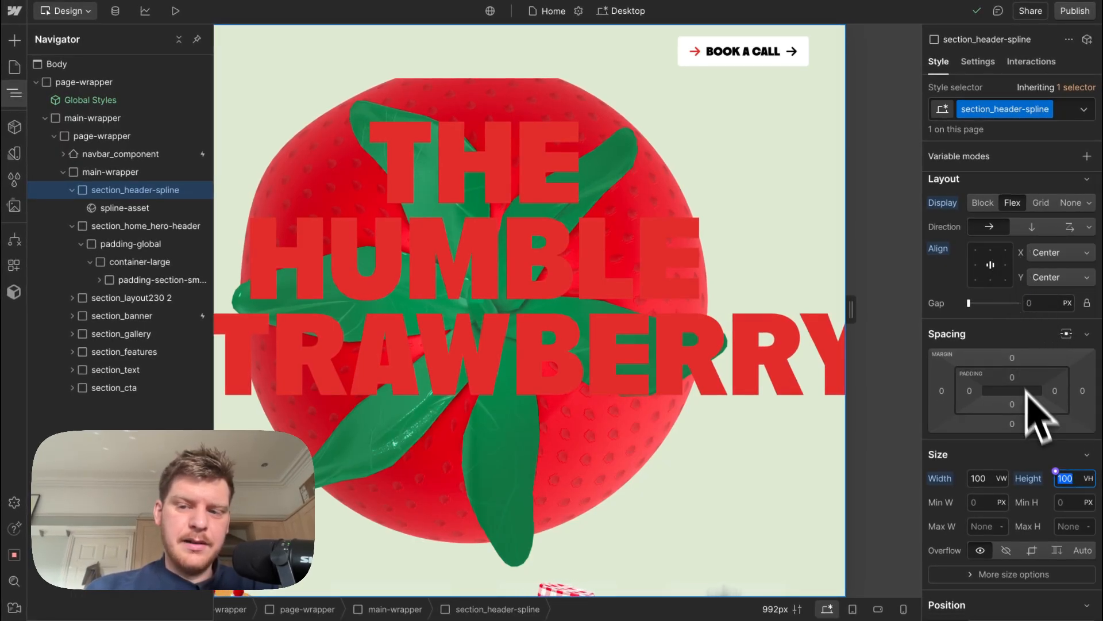
Select the spline-asset element and check how the strawberry sits behind the content along the whole Home page
click(144, 209)
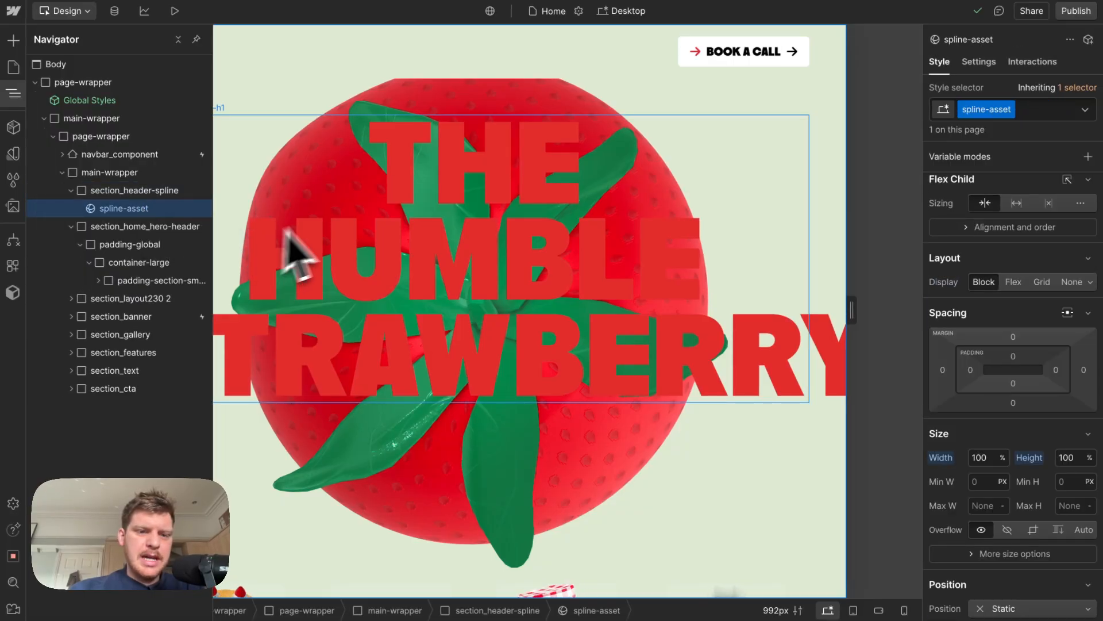
scroll(454, 129, down, 10)
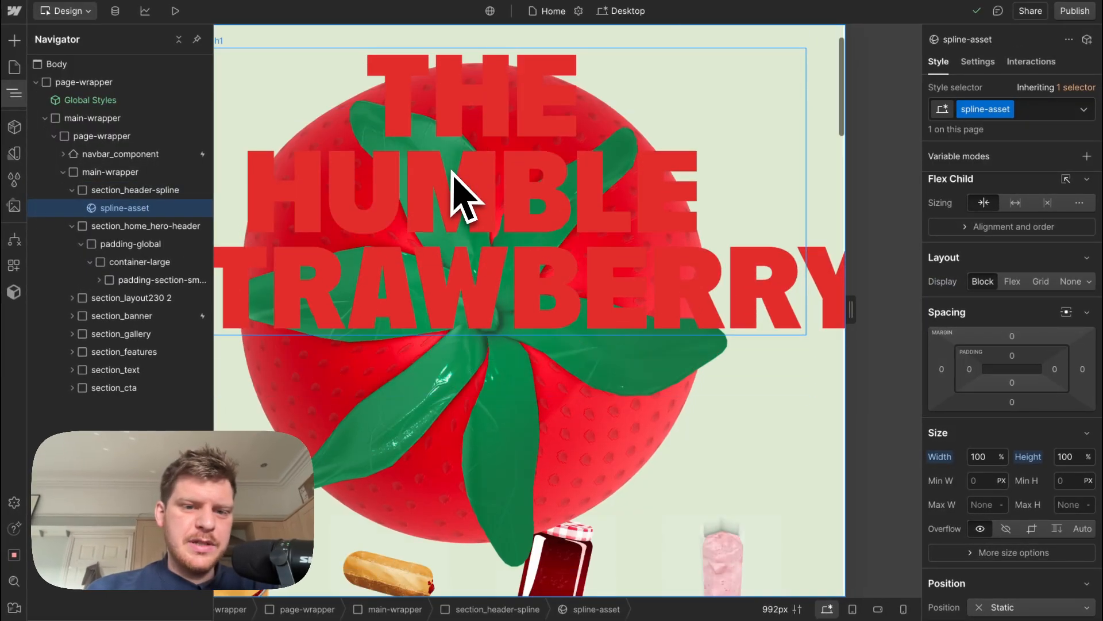
scroll(459, 195, down, 15)
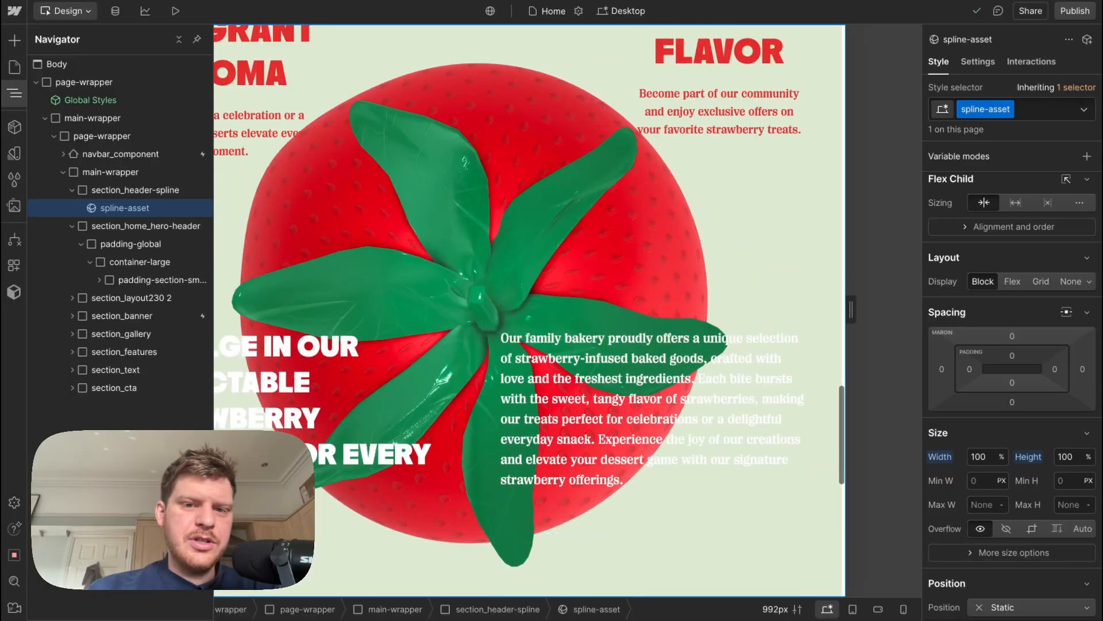
scroll(460, 195, up, 10)
scroll(453, 176, up, 10)
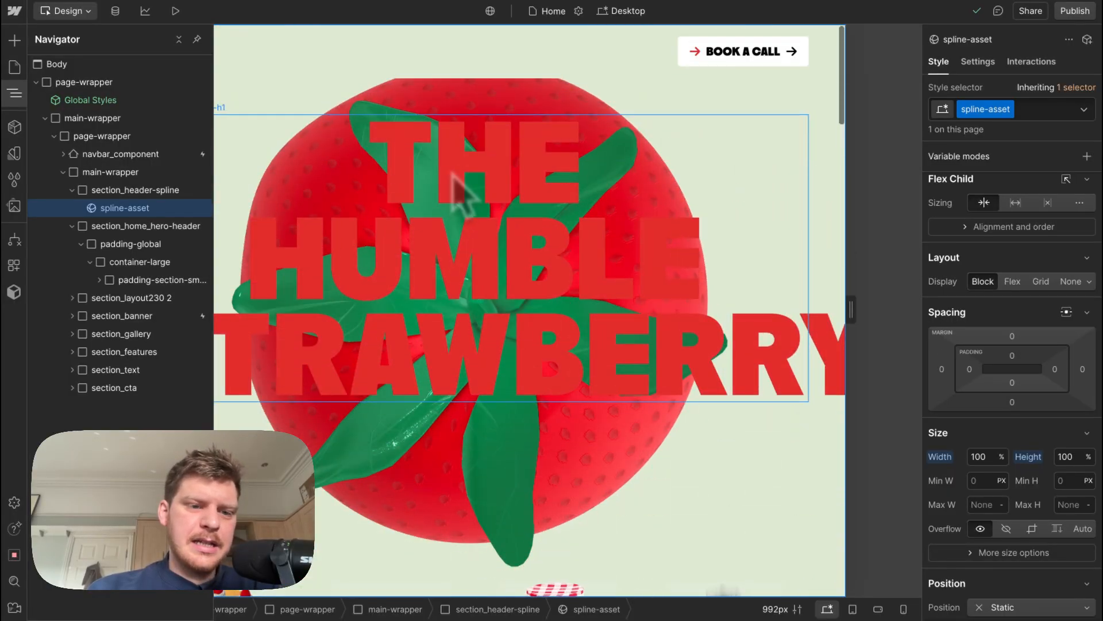
Open the strawb scroll animation on section_header-spline and show its 0% Spline action
click(135, 190)
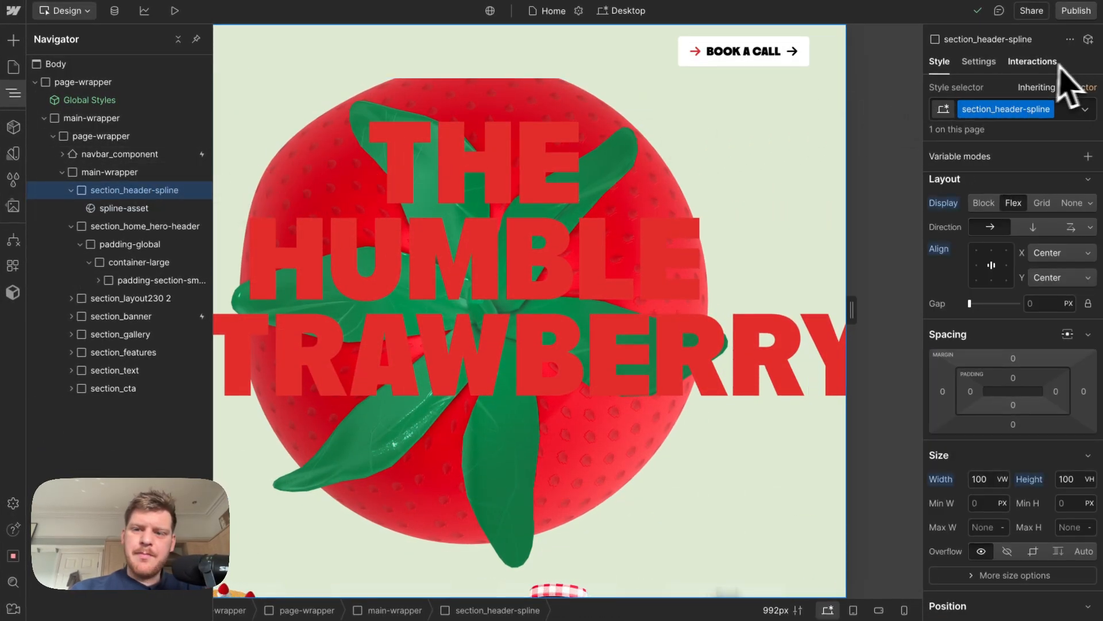
click(1038, 62)
click(1010, 323)
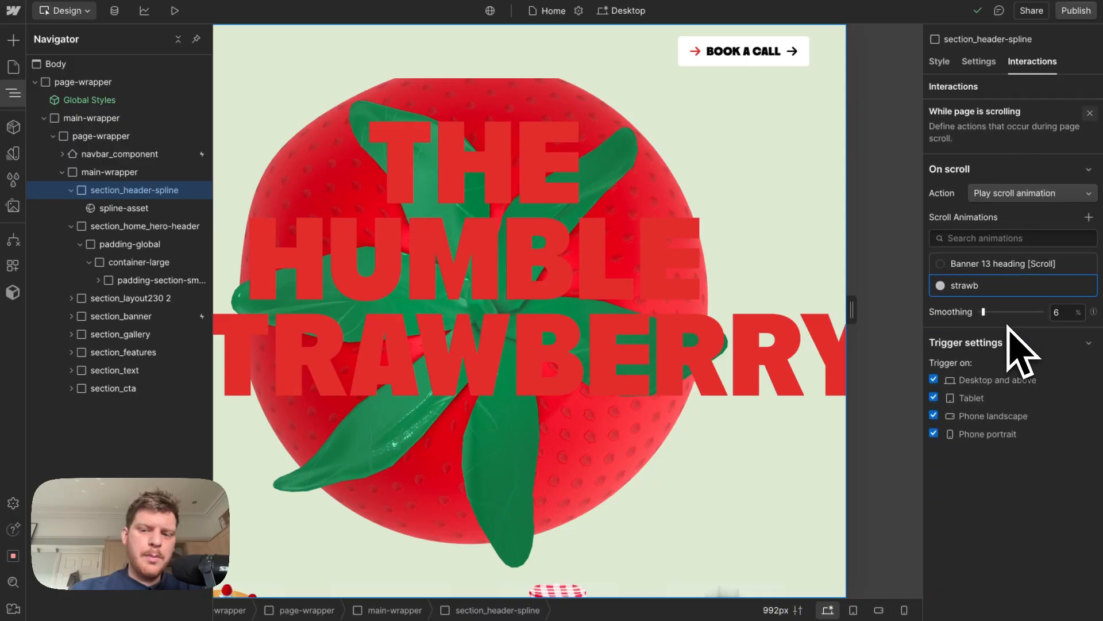
click(997, 286)
click(993, 143)
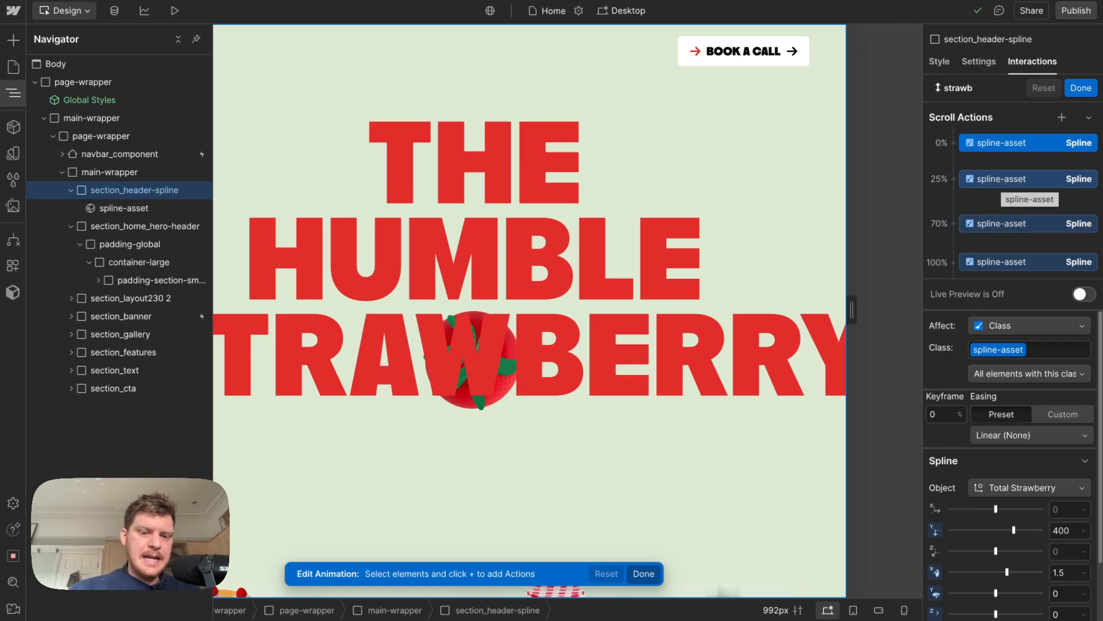
Inspect the 25% and 70% Spline actions and play the strawberry's scroll animation in live preview
click(1028, 180)
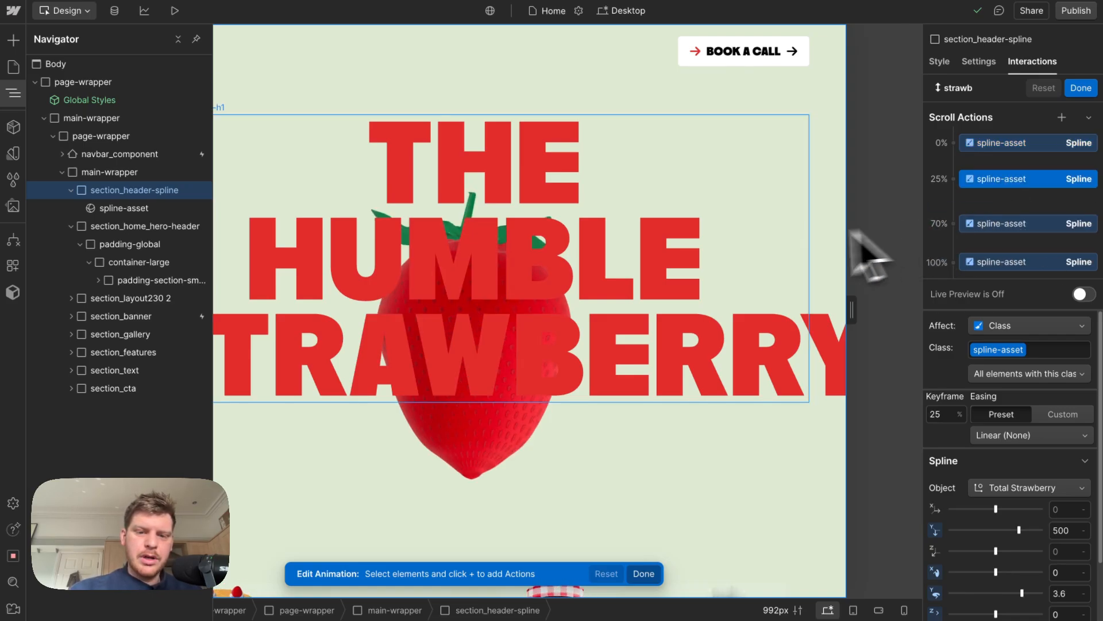
scroll(783, 253, down, 10)
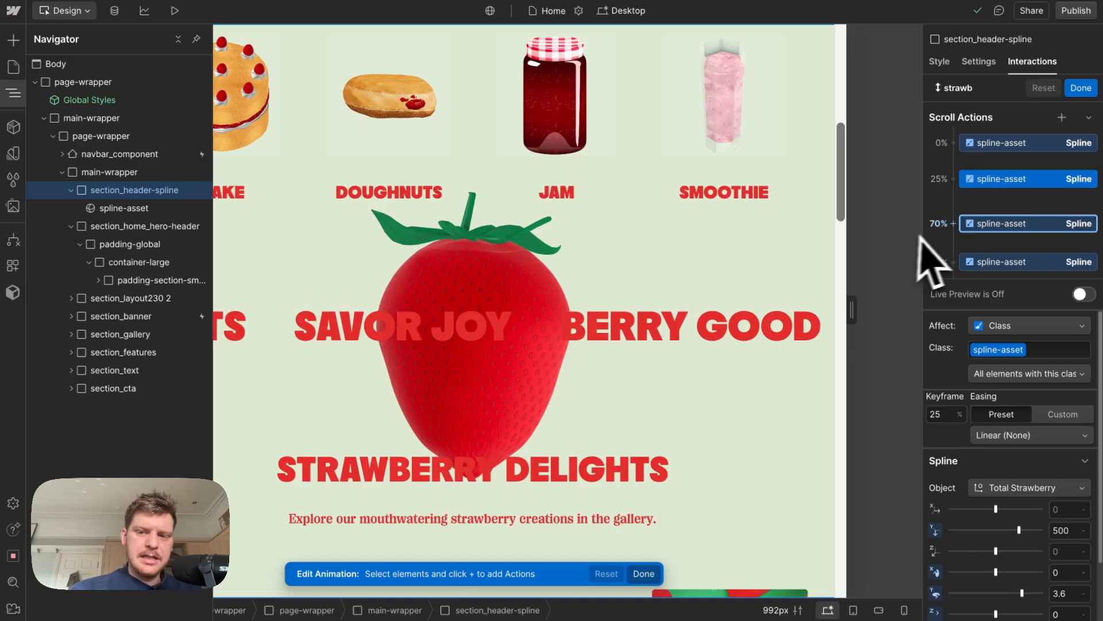
click(989, 224)
click(1083, 294)
scroll(770, 345, up, 10)
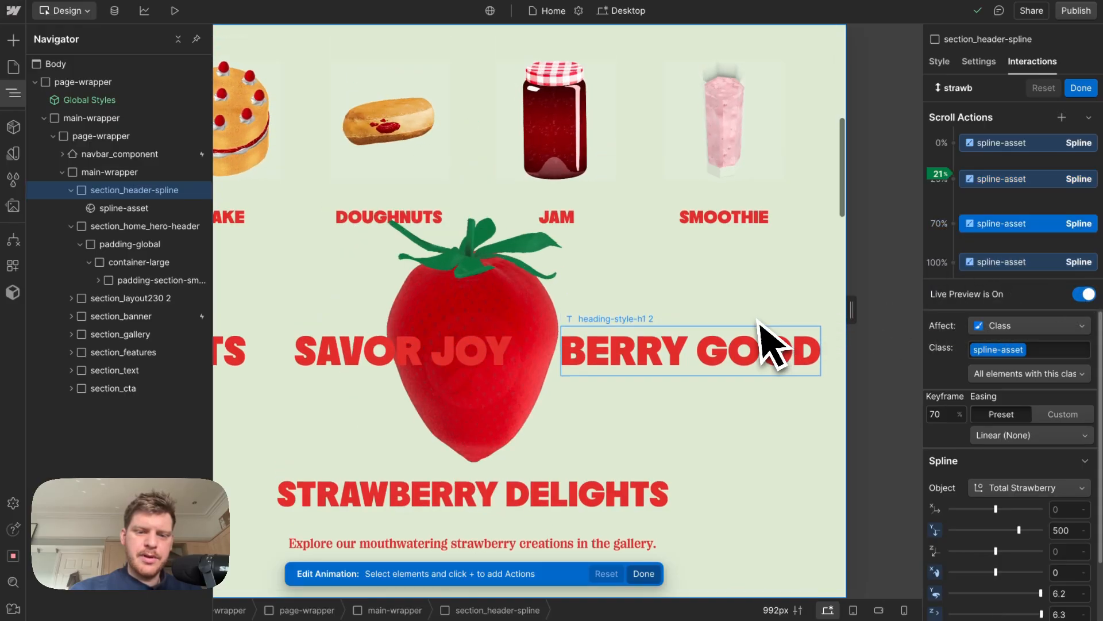
scroll(764, 345, down, 5)
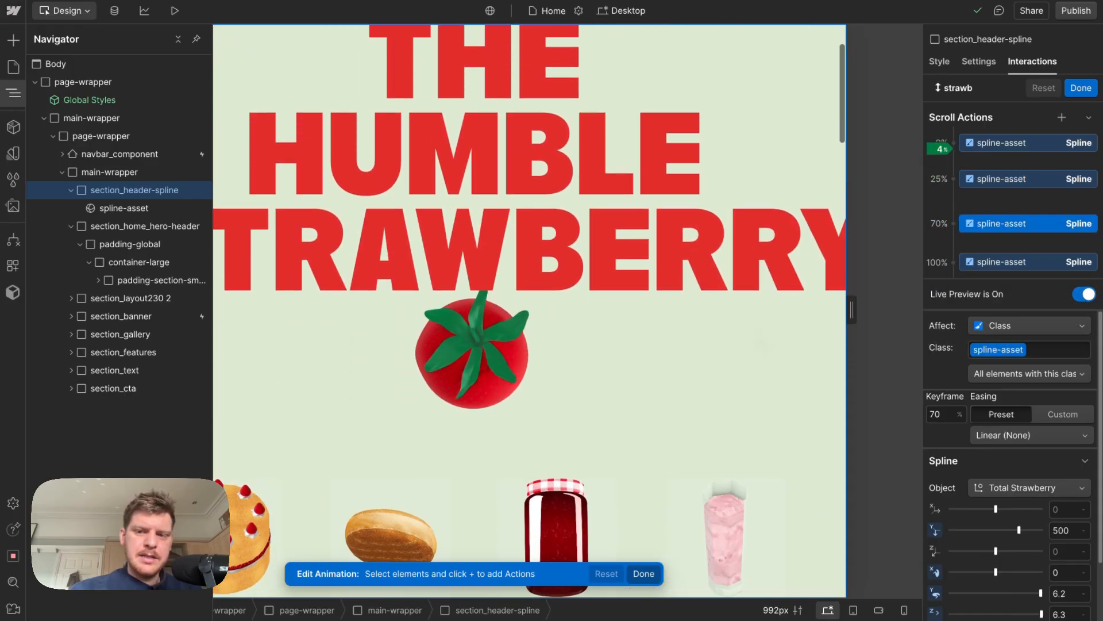
Open the 25% Spline action, play the strawberry's scroll motion up to that keyframe in live preview, and check its Y rotation setting
click(983, 179)
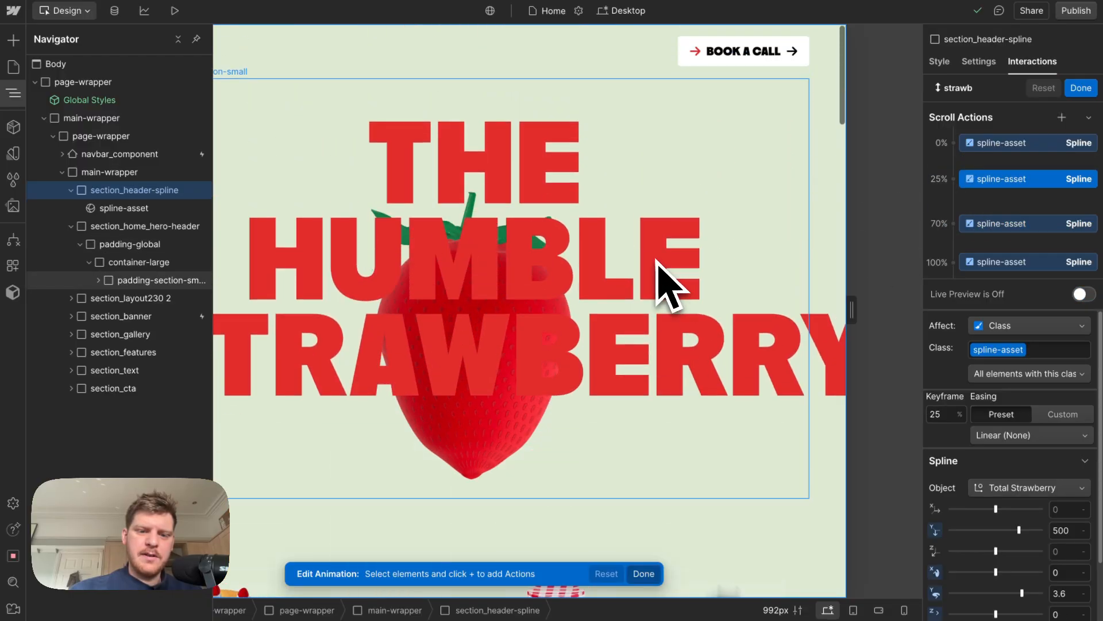
click(1083, 295)
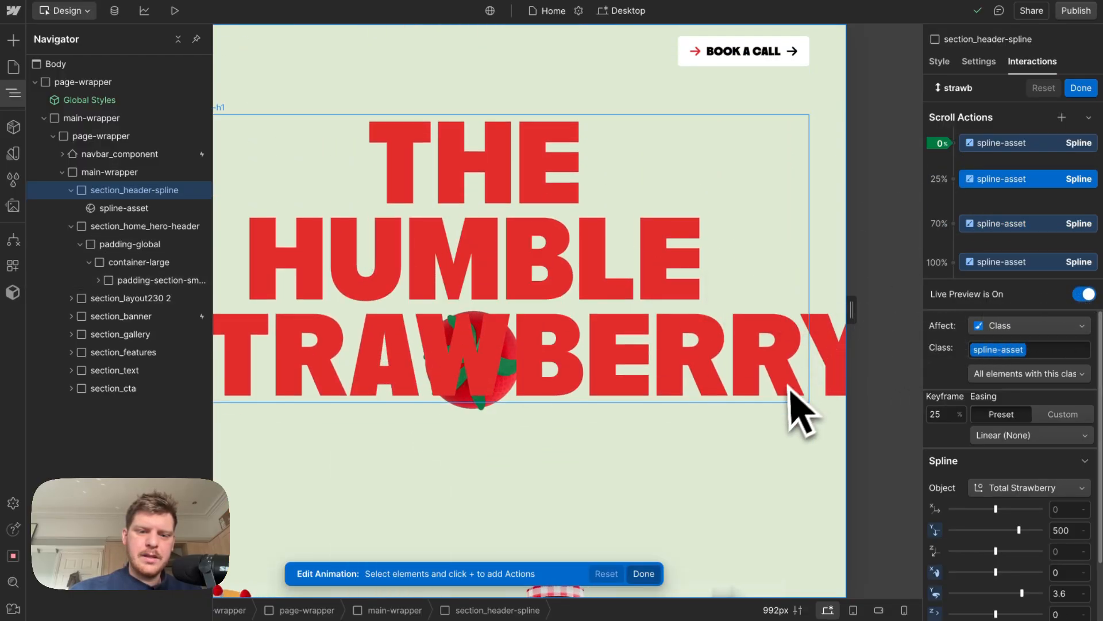
scroll(787, 419, down, 10)
scroll(788, 419, down, 2)
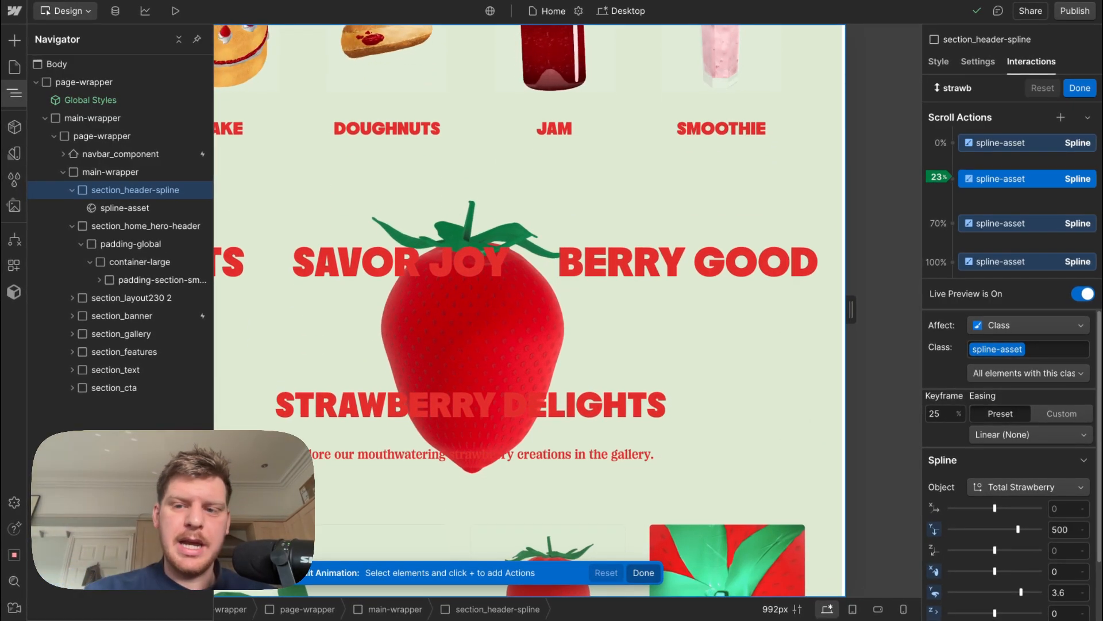
scroll(704, 442, down, 1)
scroll(712, 466, down, 1)
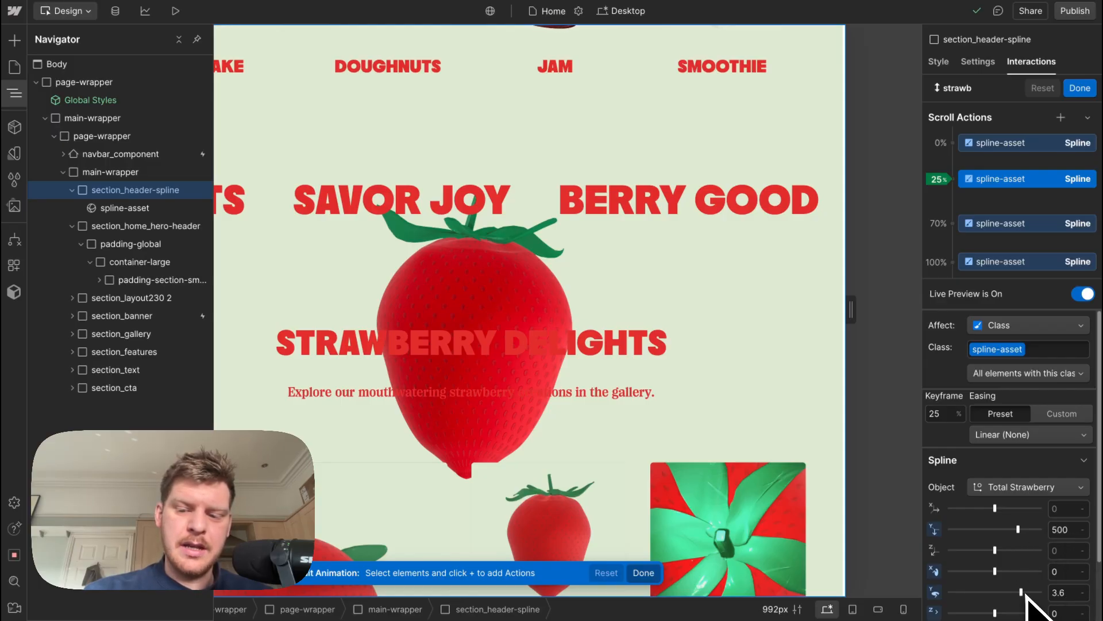
mouse_move(1026, 595)
mouse_down()
mouse_move(1003, 595)
mouse_move(1023, 595)
mouse_up()
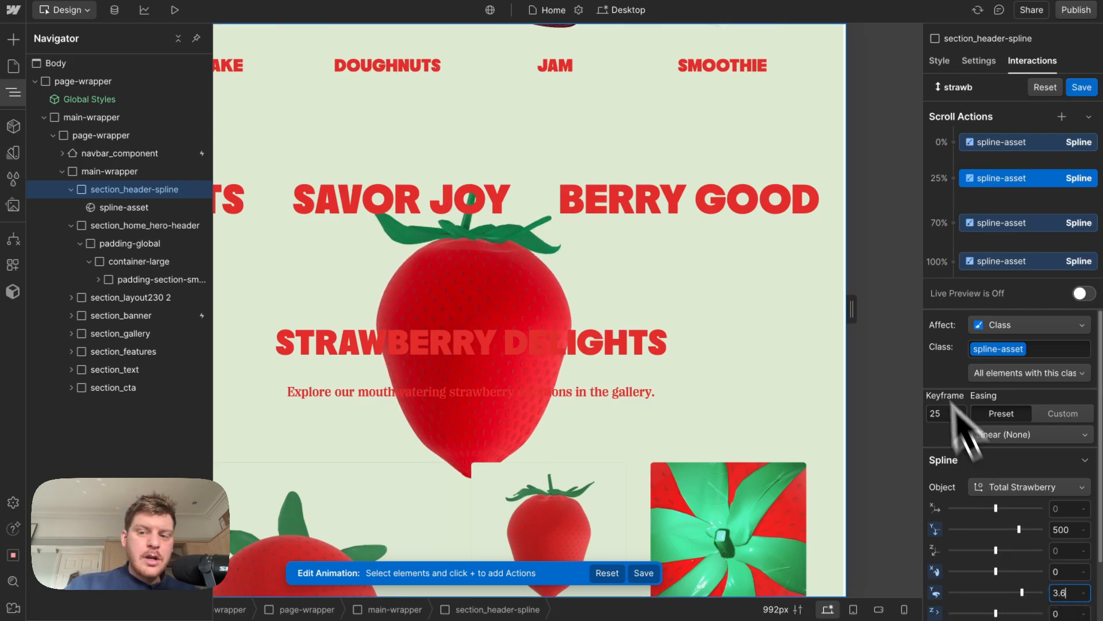
Open the 70% Spline action and play the strawberry's motion from the page's start to that keyframe in live preview
click(984, 227)
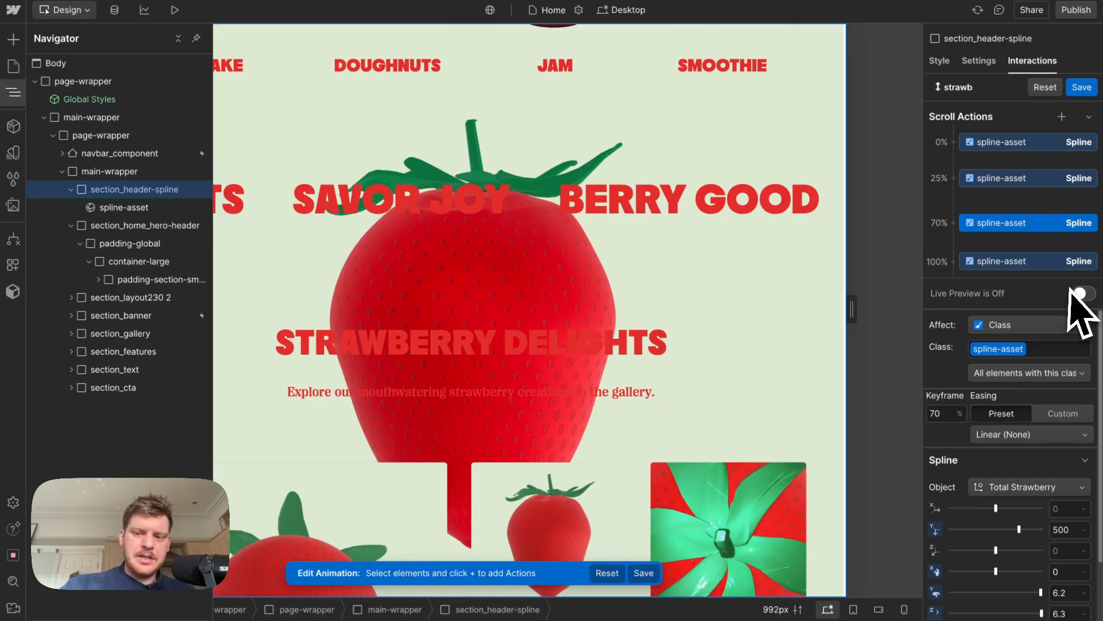
click(1083, 293)
scroll(697, 333, up, 10)
scroll(693, 333, down, 2)
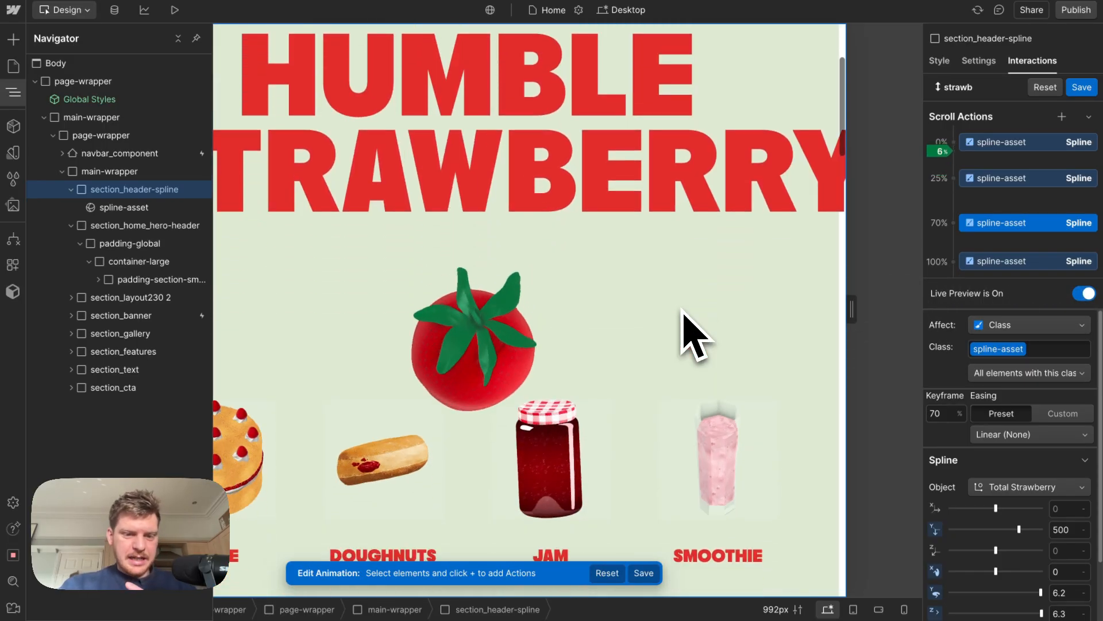
scroll(692, 331, down, 7)
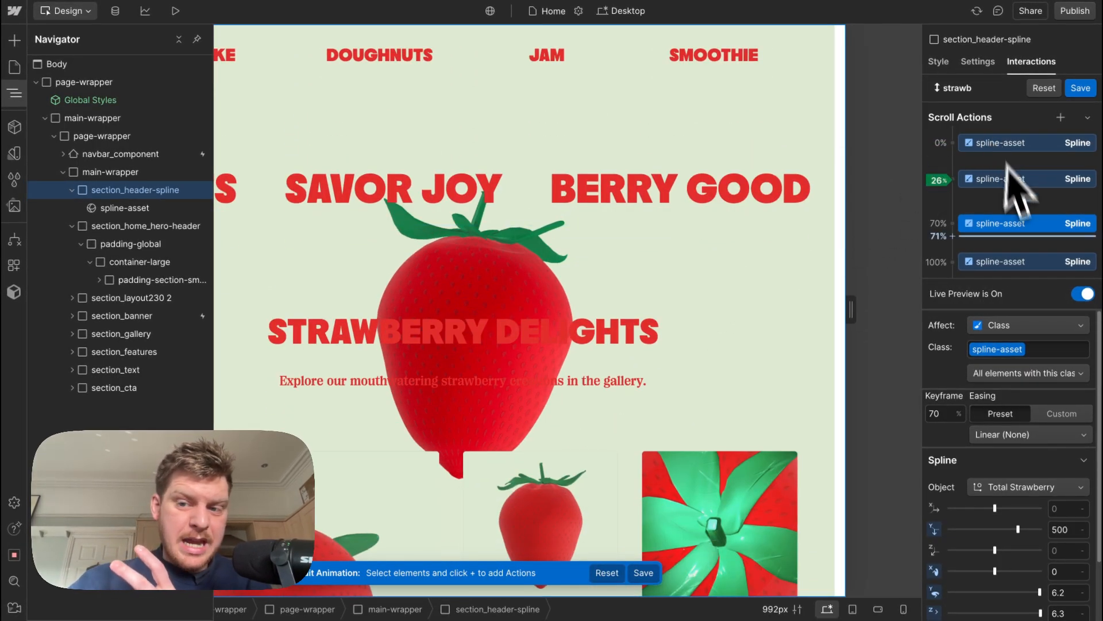
scroll(751, 229, down, 4)
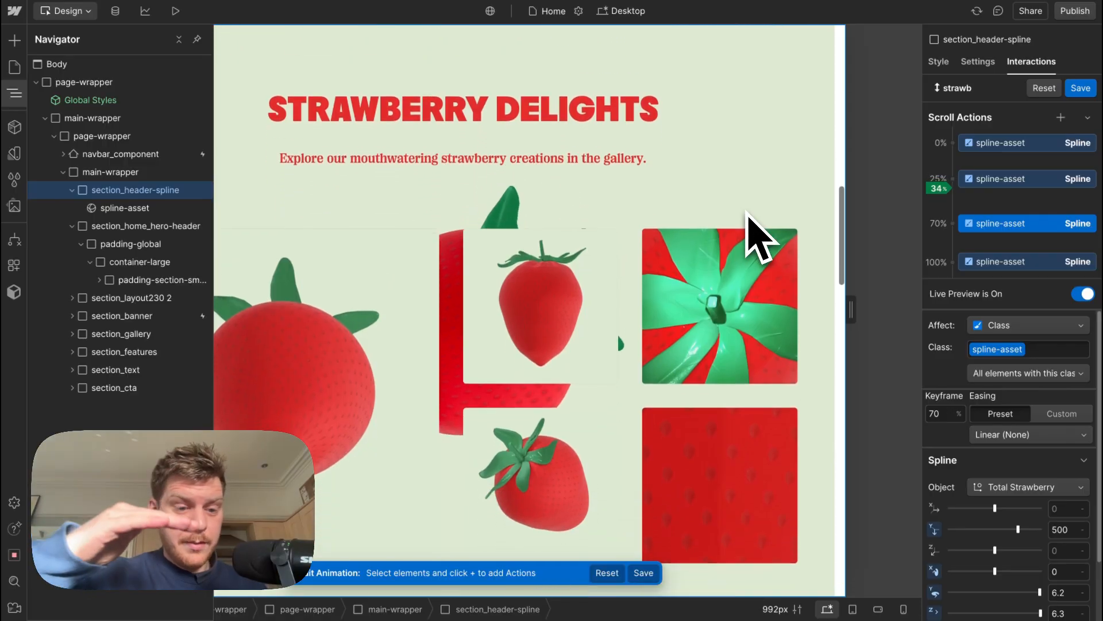
scroll(752, 230, down, 6)
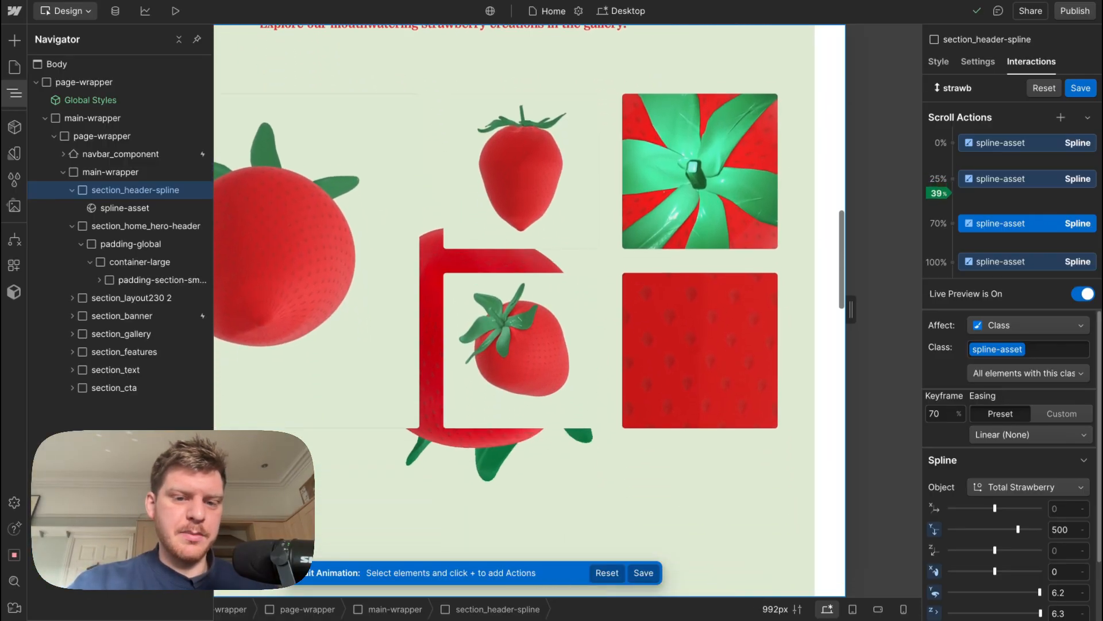
scroll(753, 230, down, 15)
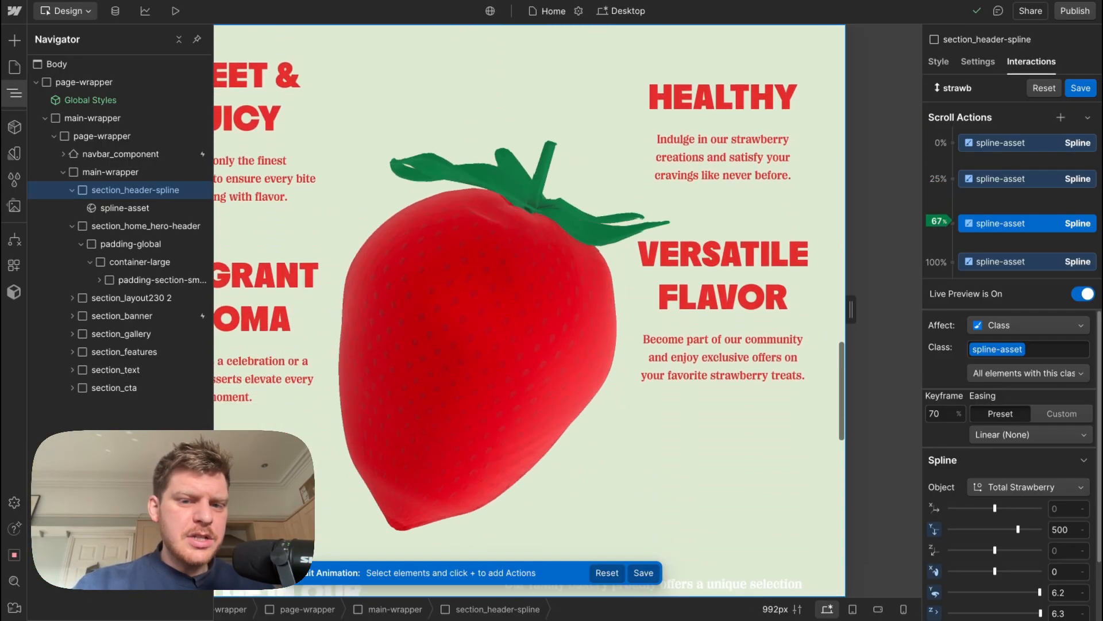
Replay the strawberry's motion back and forth through the 100% keyframe across the whole page and save the strawb scroll animation
scroll(529, 311, up, 20)
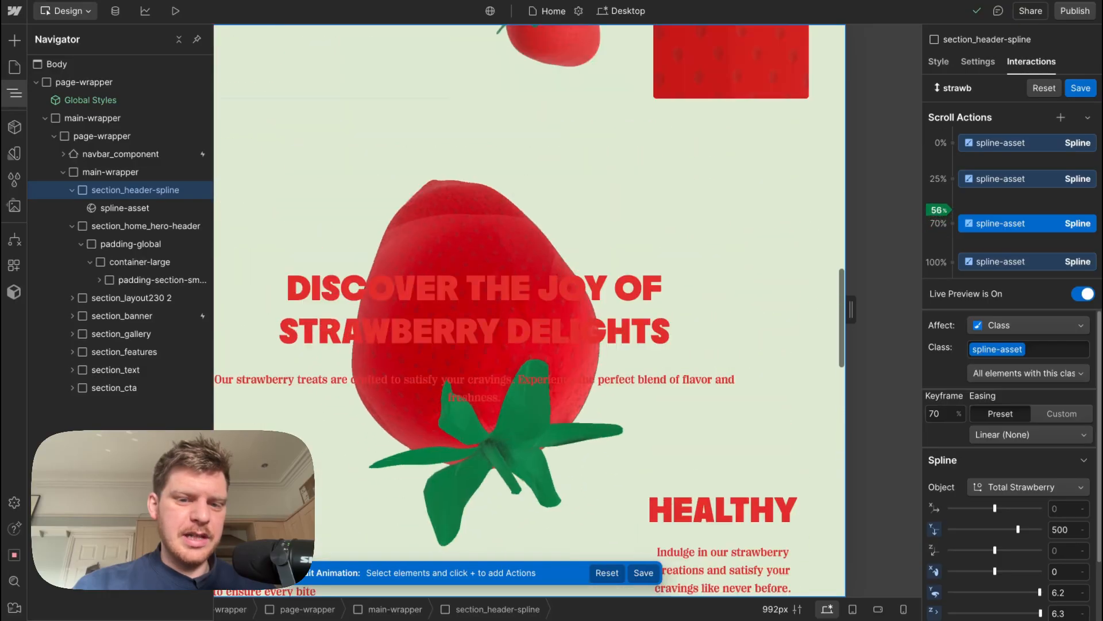
scroll(750, 230, down, 20)
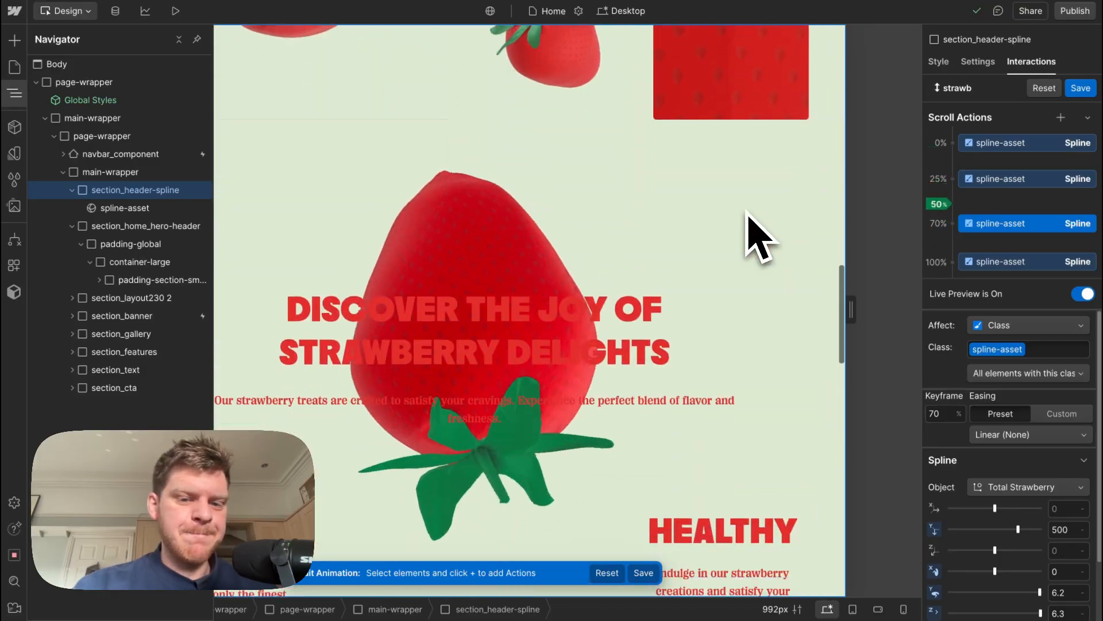
scroll(750, 230, down, 12)
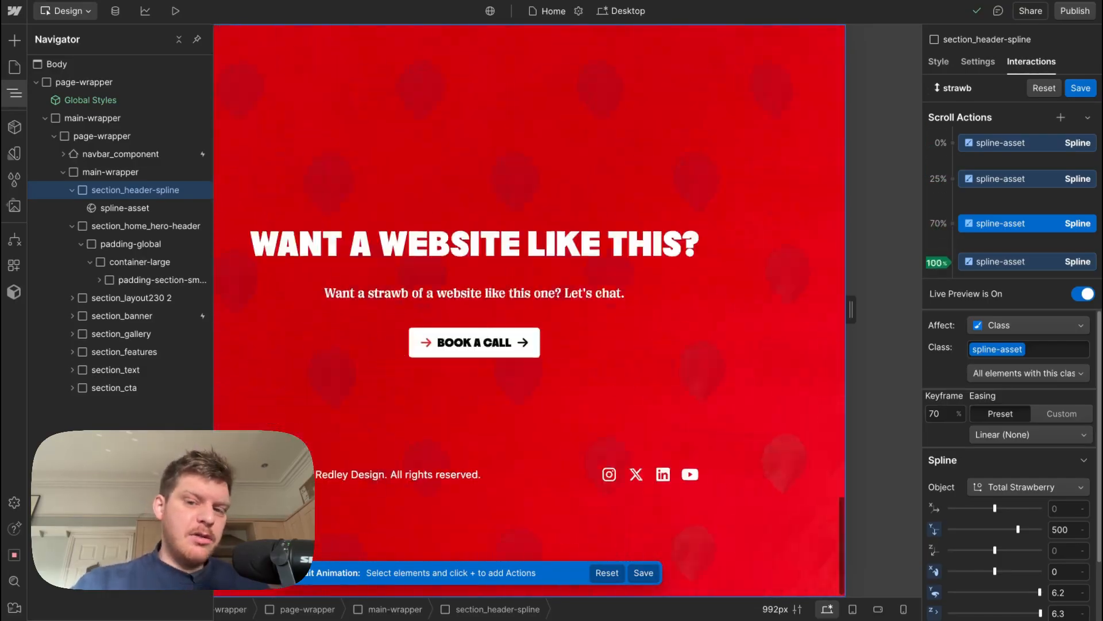
scroll(750, 241, up, 20)
scroll(747, 100, up, 4)
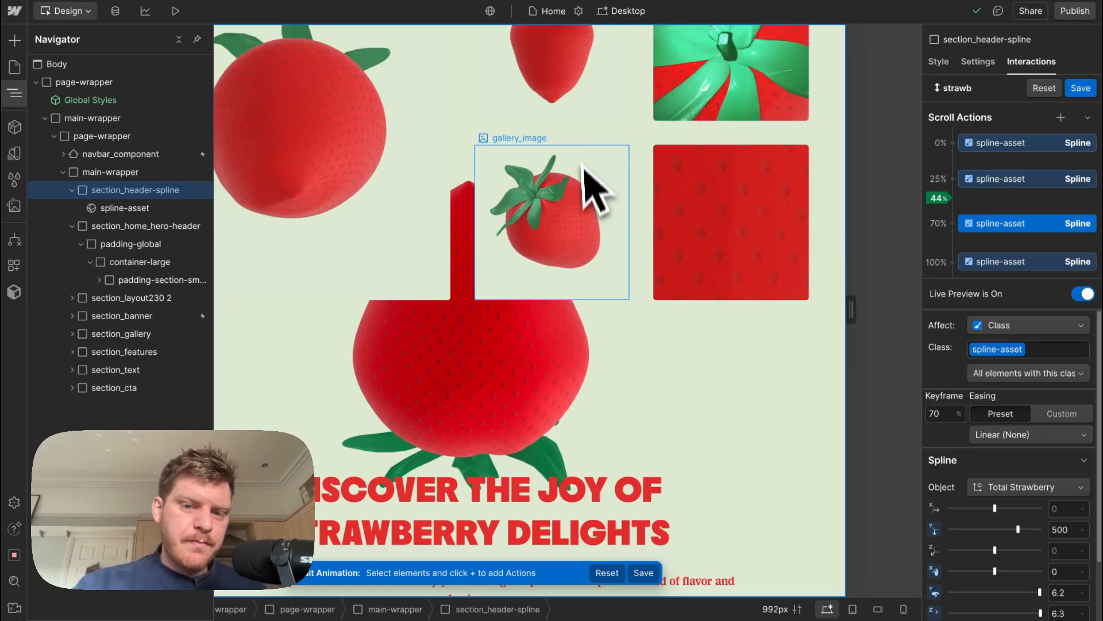
scroll(592, 207, up, 5)
scroll(600, 213, up, 15)
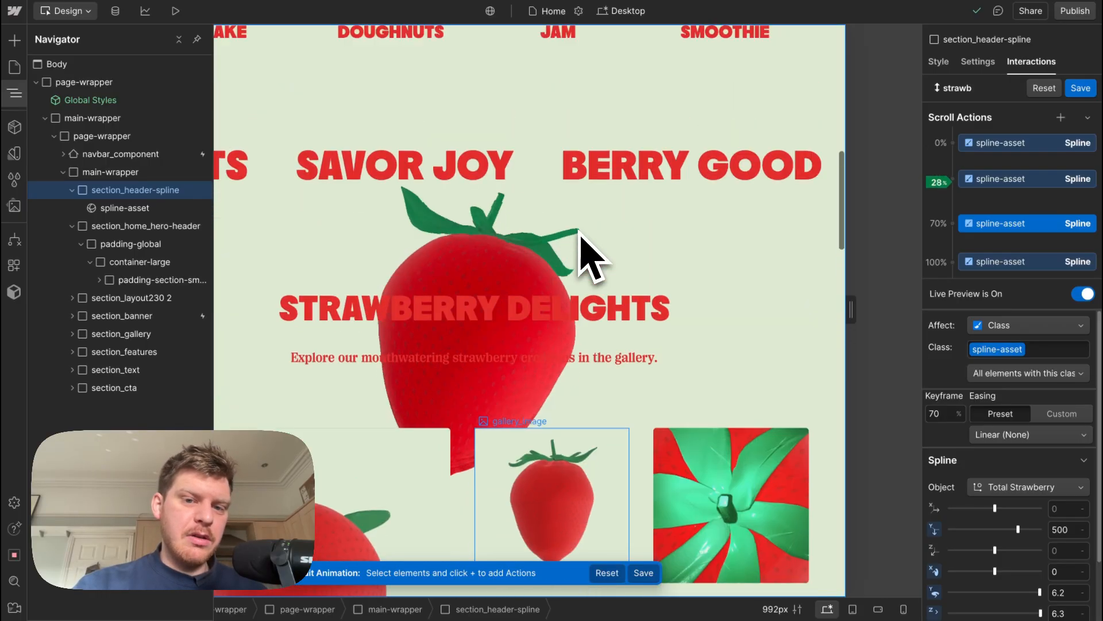
scroll(494, 290, up, 14)
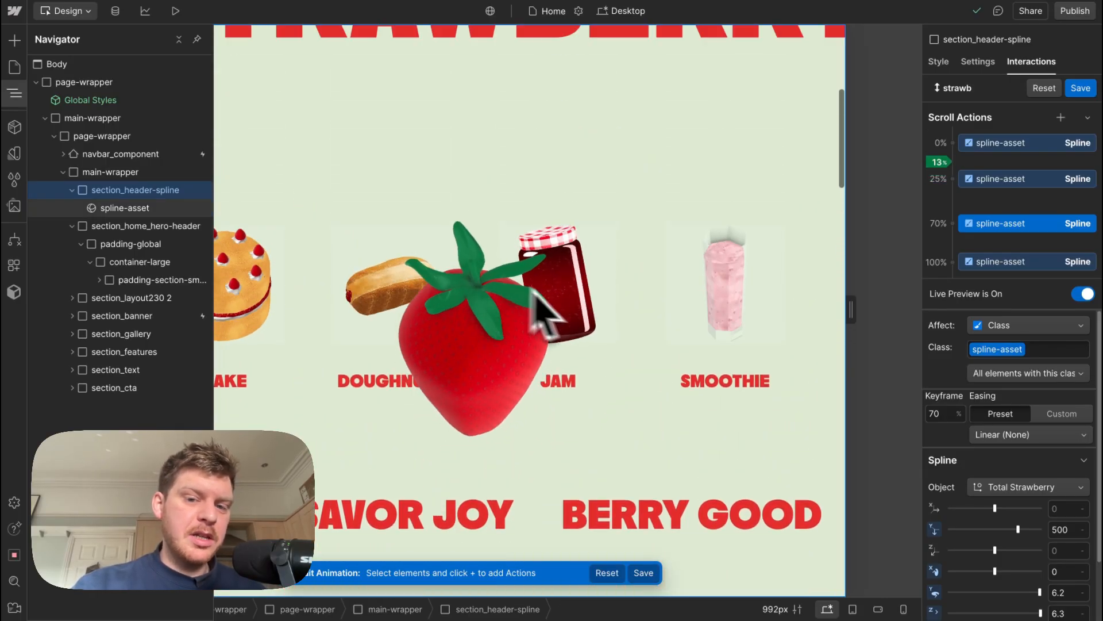
scroll(645, 334, down, 20)
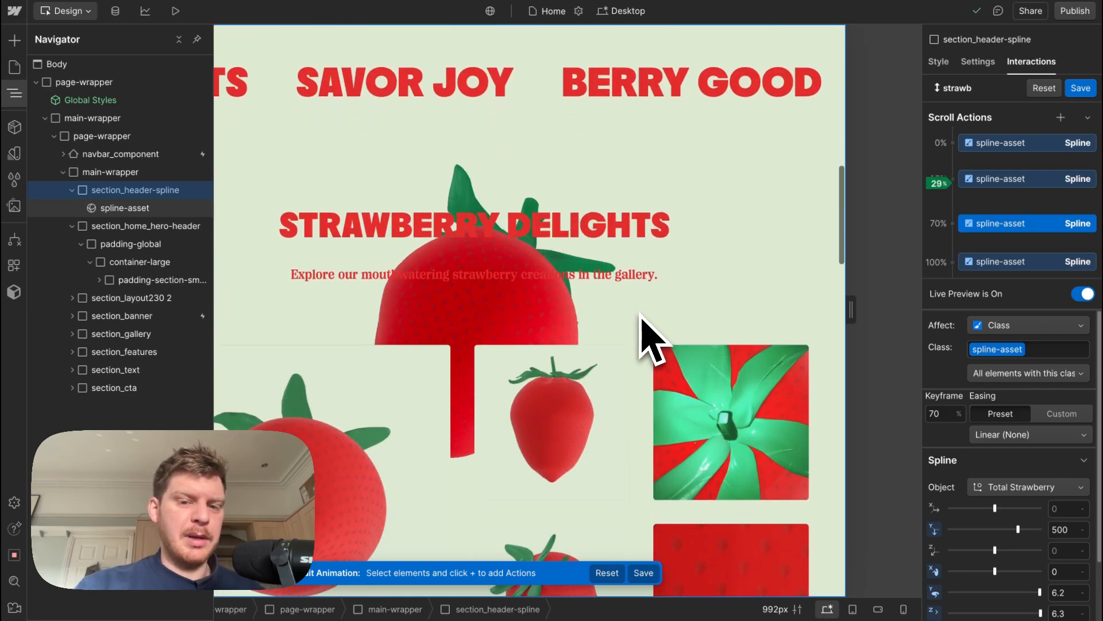
scroll(645, 335, down, 20)
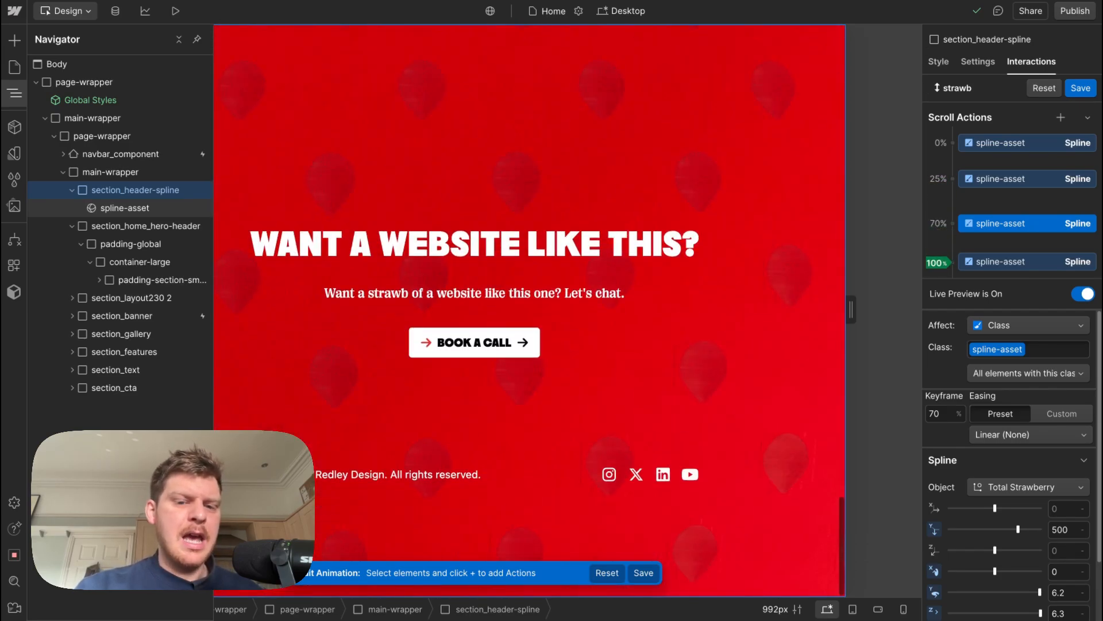
scroll(529, 310, up, 20)
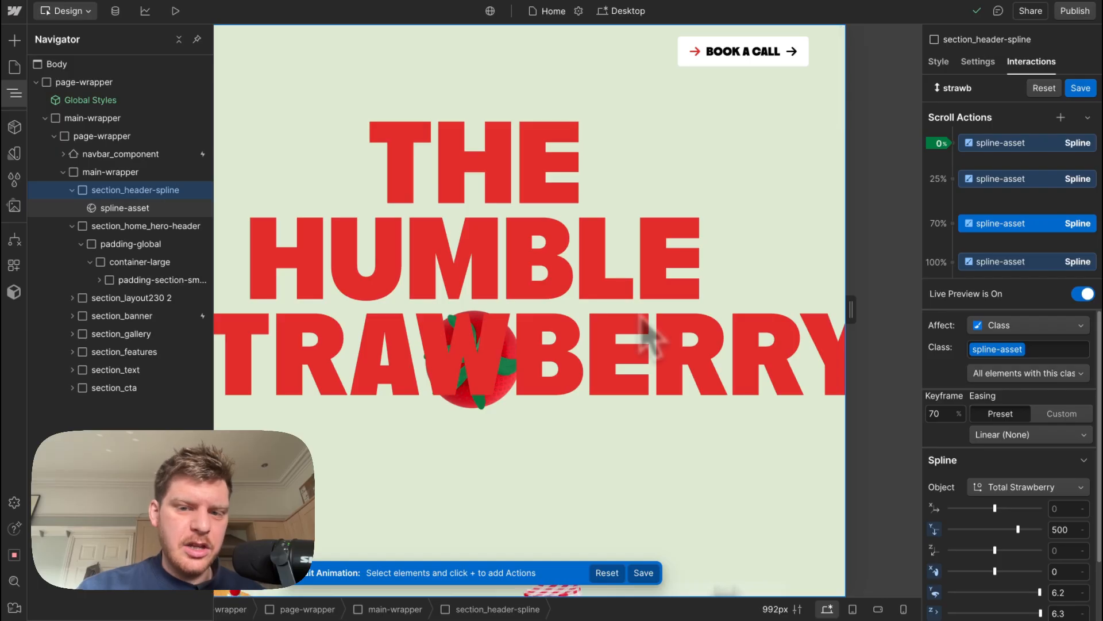
click(1081, 88)
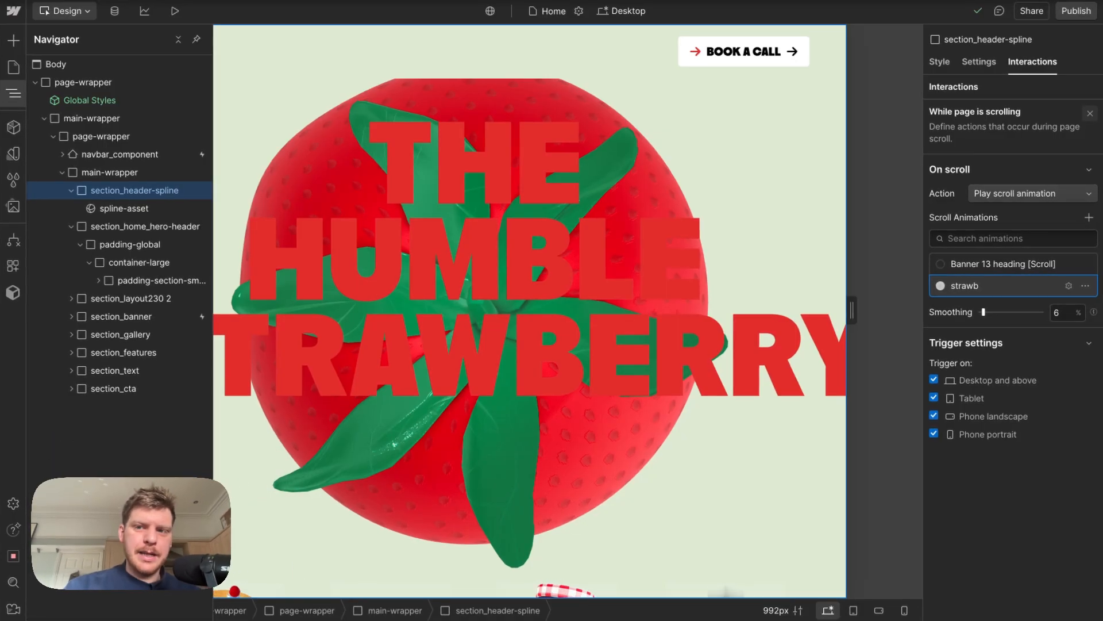
Open the SplineTime3D Substack in a new browser tab and go to its featured article on creating an immersive 3D website
key(super+t)
text(s)
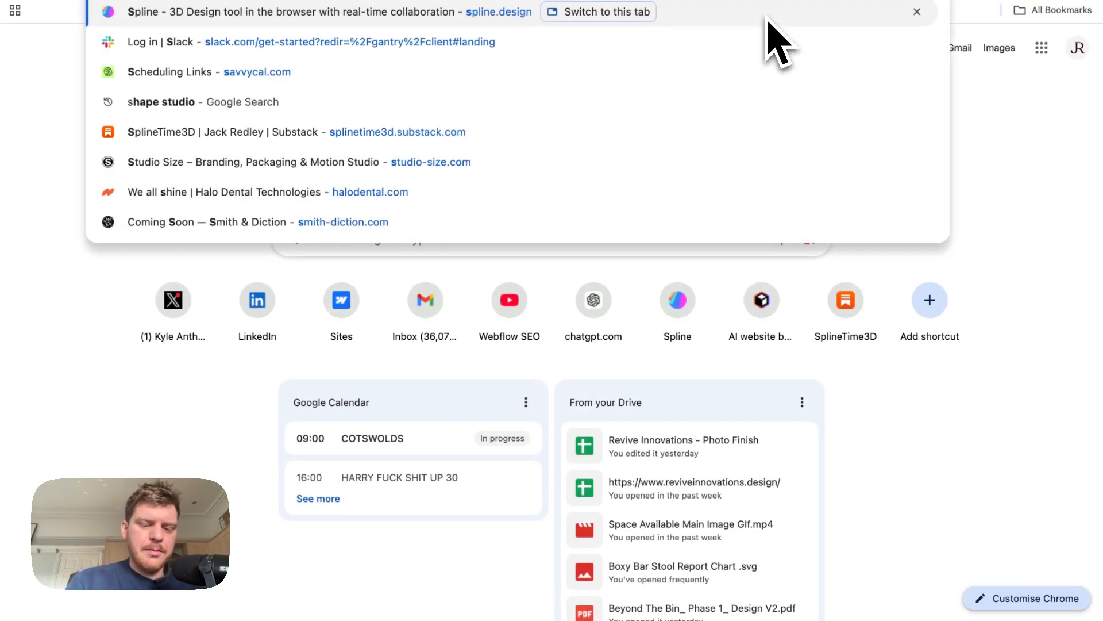
text(pline)
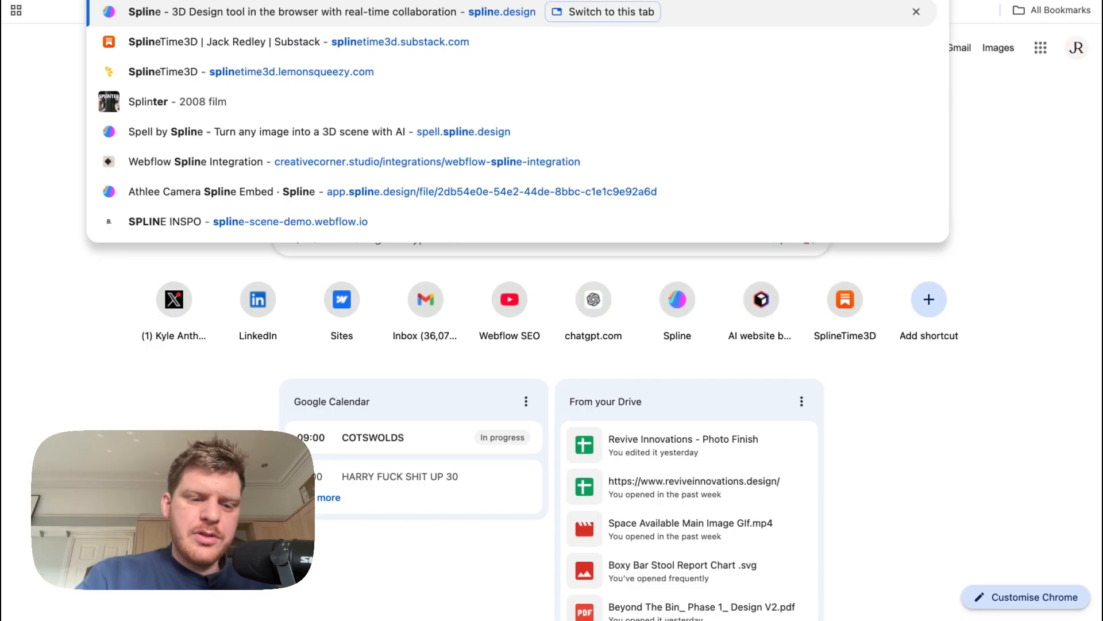
click(768, 23)
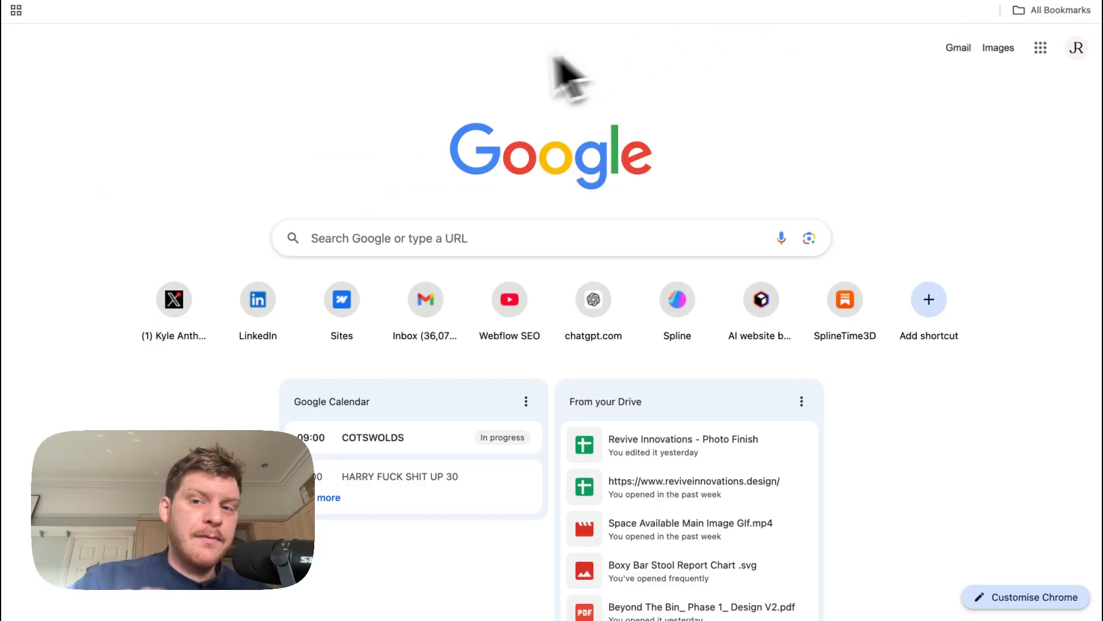
click(542, 135)
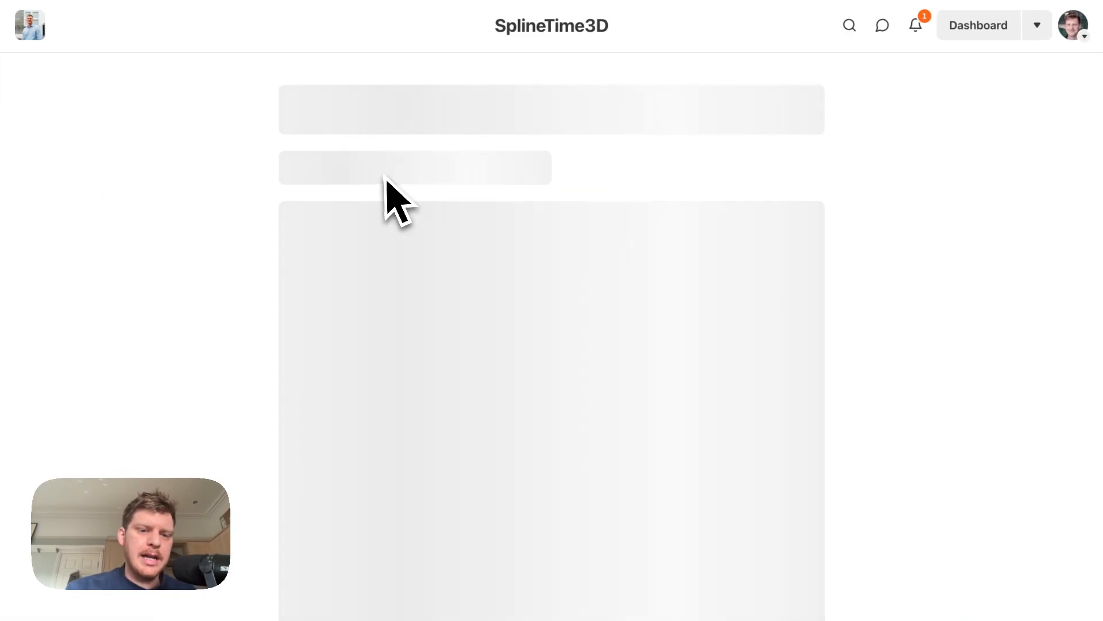
Look through the article's 3D website steps and Spline website examples, and return to the SplineTime3D home page
scroll(552, 270, down, 10)
scroll(592, 299, down, 15)
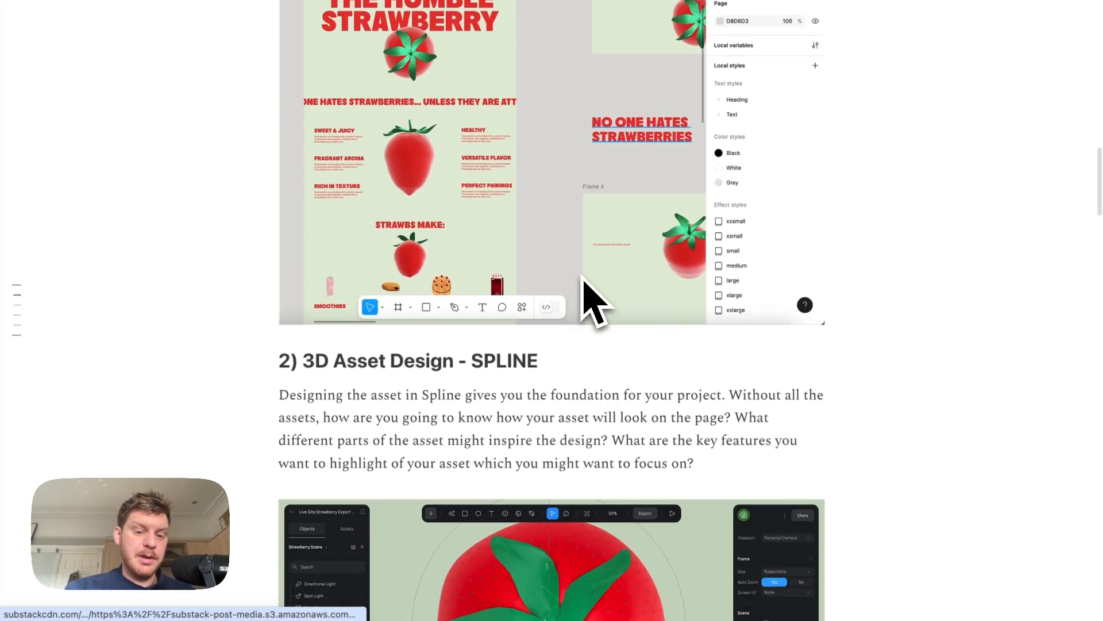
scroll(592, 299, down, 15)
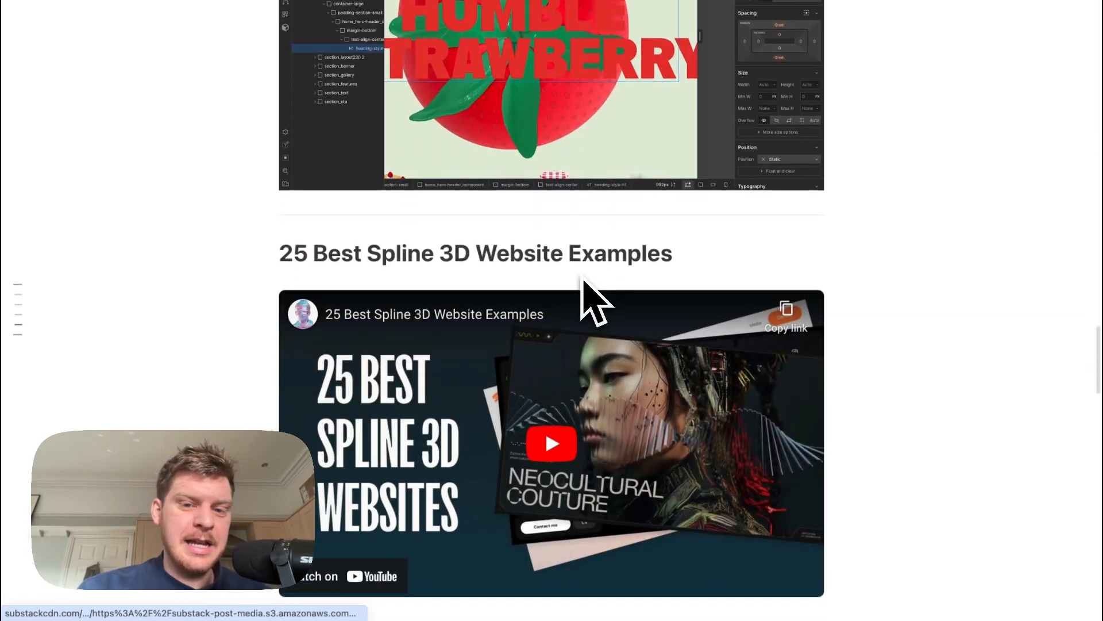
scroll(591, 299, up, 11)
scroll(592, 299, up, 20)
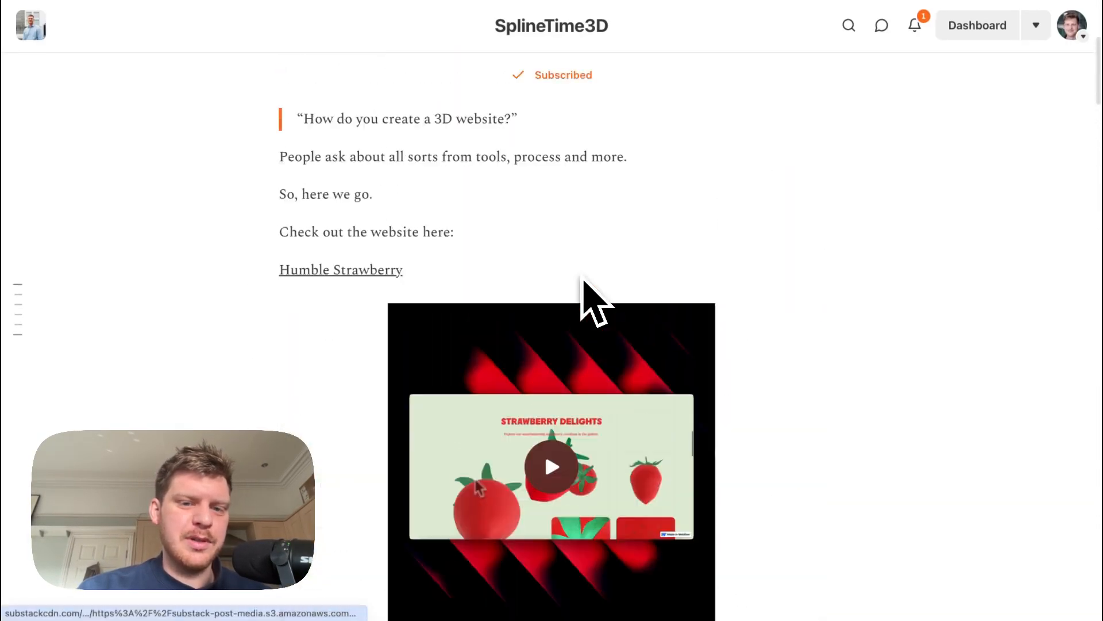
click(550, 27)
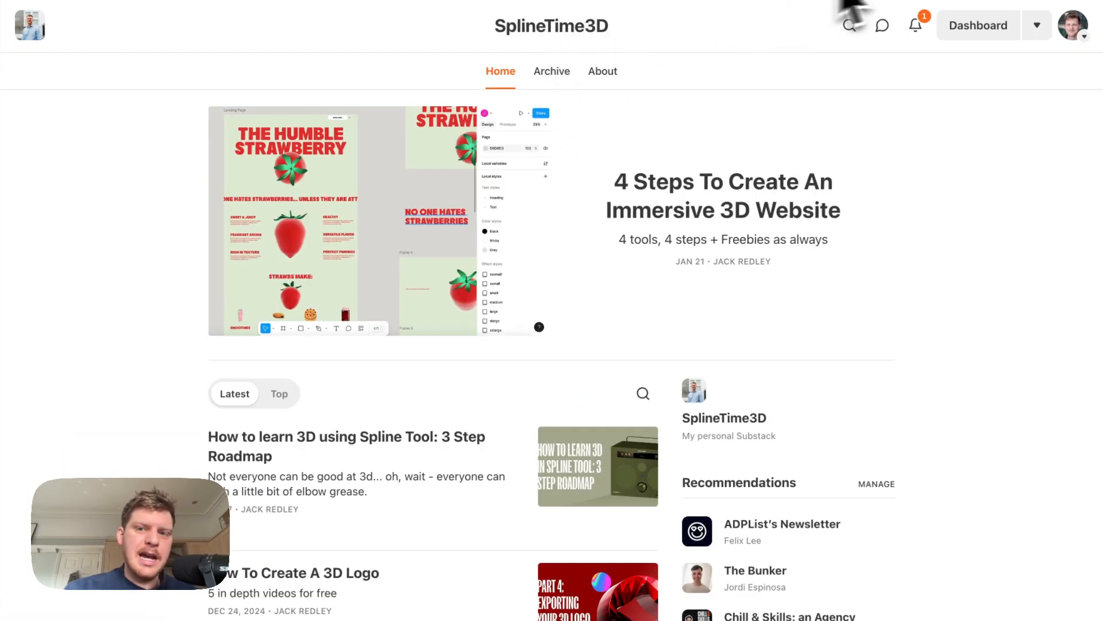
Open the creator's profile page on community.spline.design in a new browser tab
key(super+t)
text(coo)
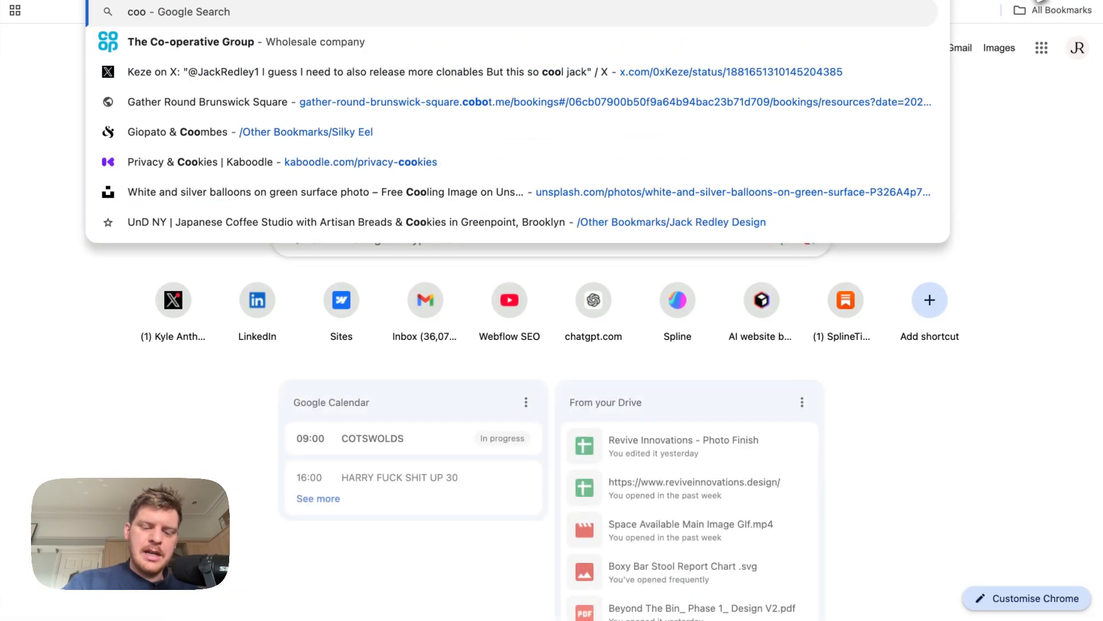
text(munit)
key(BackSpace)
key(BackSpace)
key(BackSpace)
key(BackSpace)
key(BackSpace)
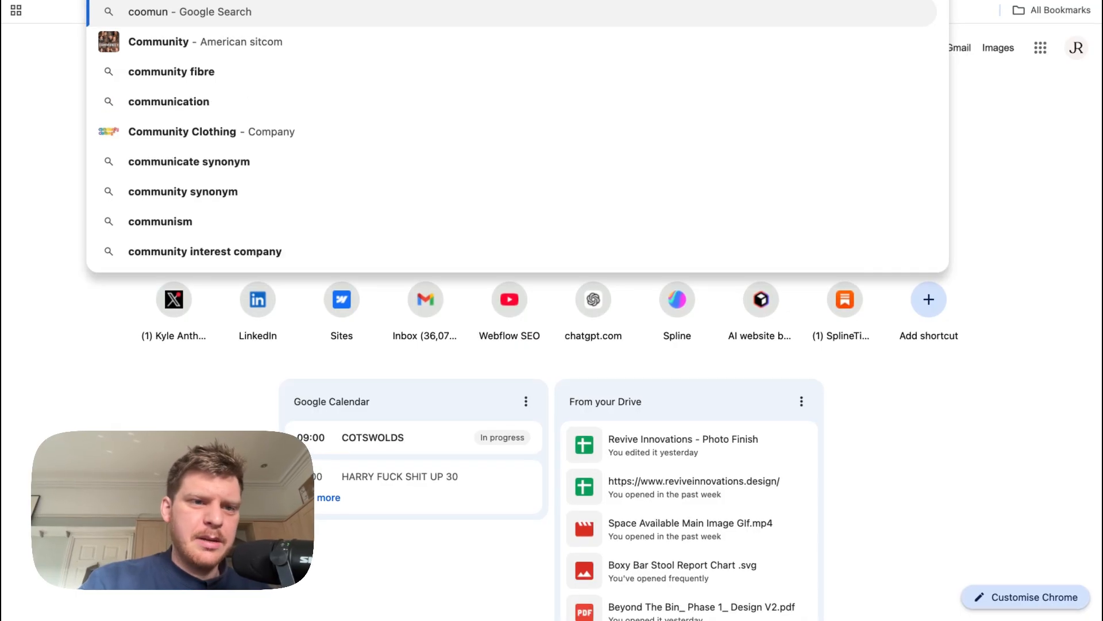
key(BackSpace)
text(mmunity.spline.design/@jackredleydesign)
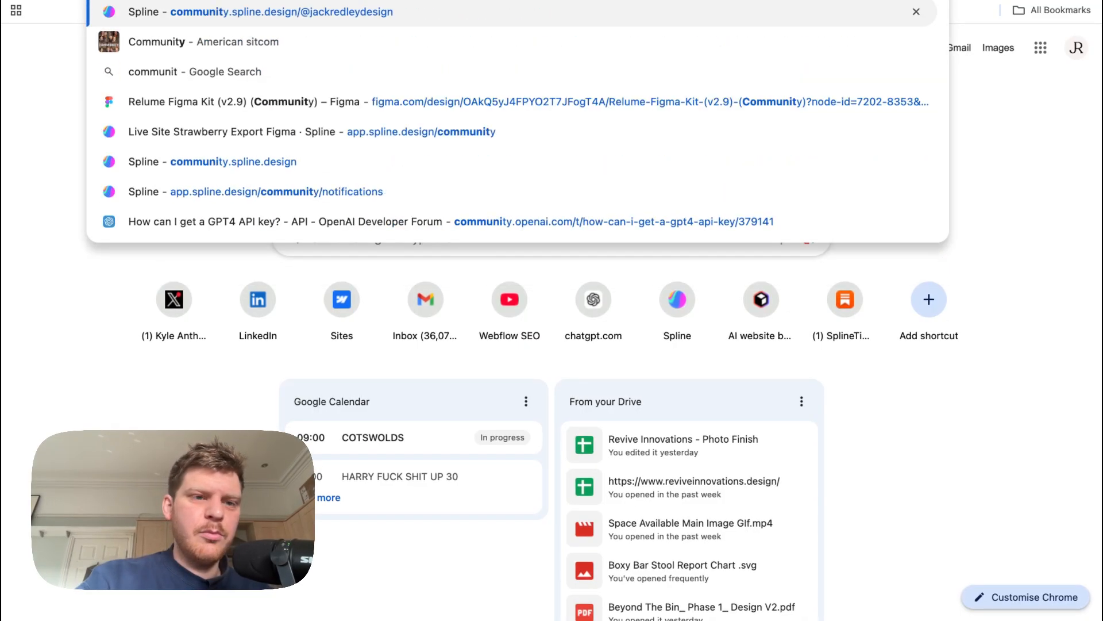
key(Return)
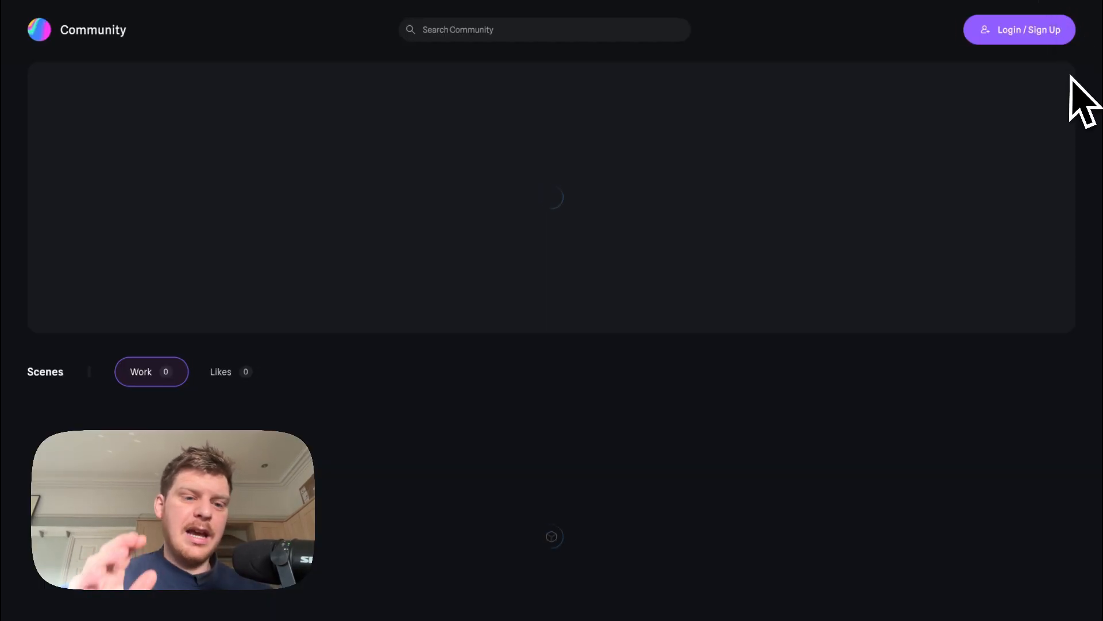
Browse the published Work scenes on the Spline community profile, from the food models to the product packaging, and return to the profile header
scroll(692, 276, down, 6)
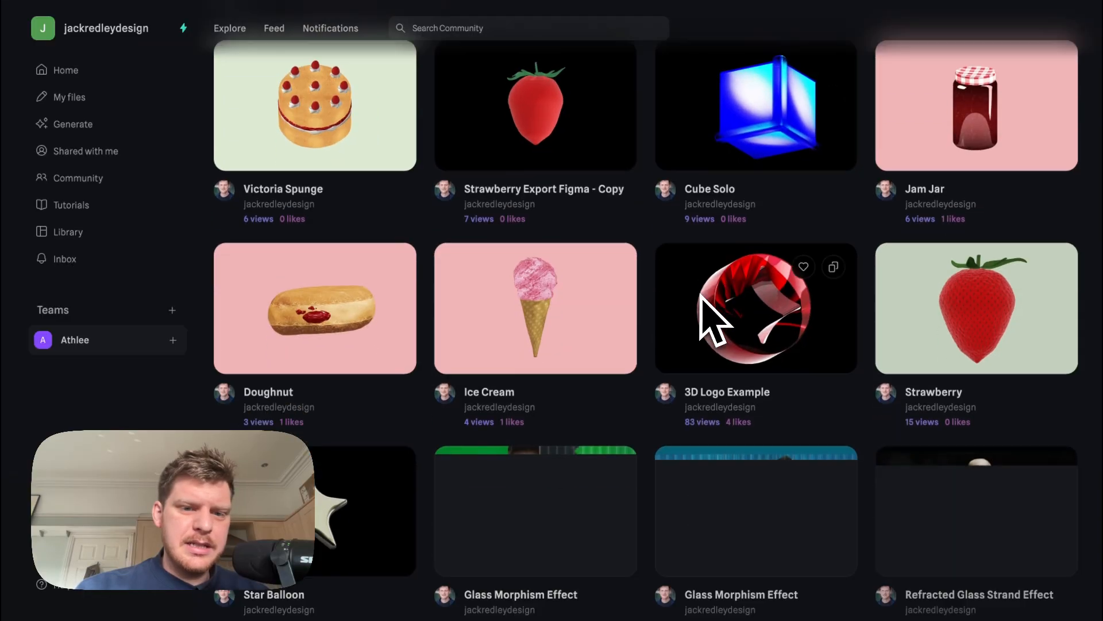
scroll(701, 294, down, 1)
scroll(702, 296, up, 1)
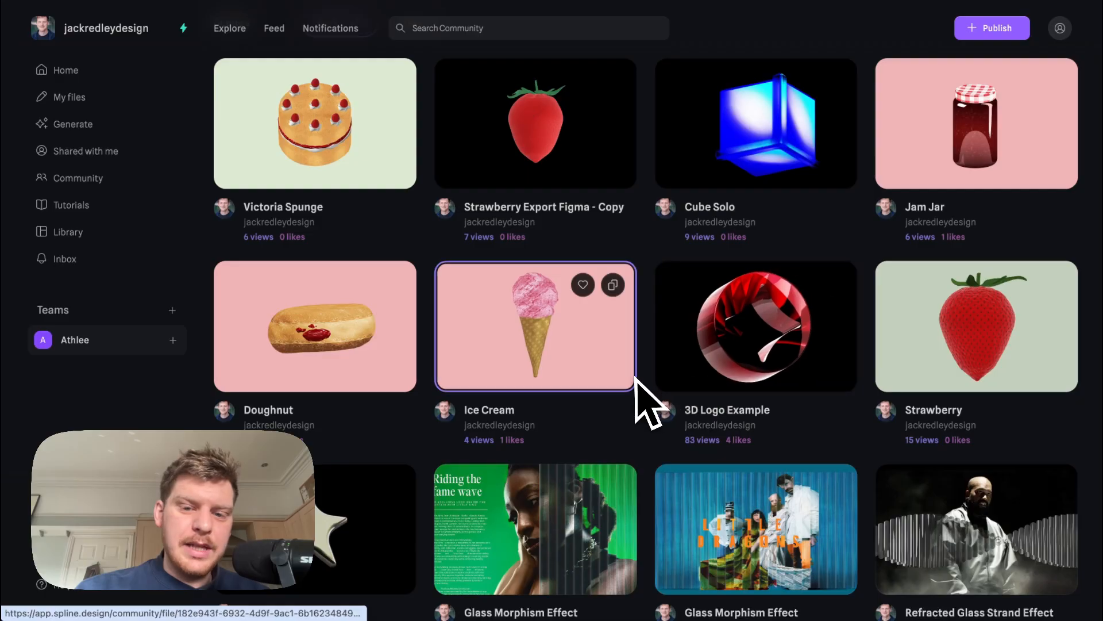
scroll(572, 352, down, 9)
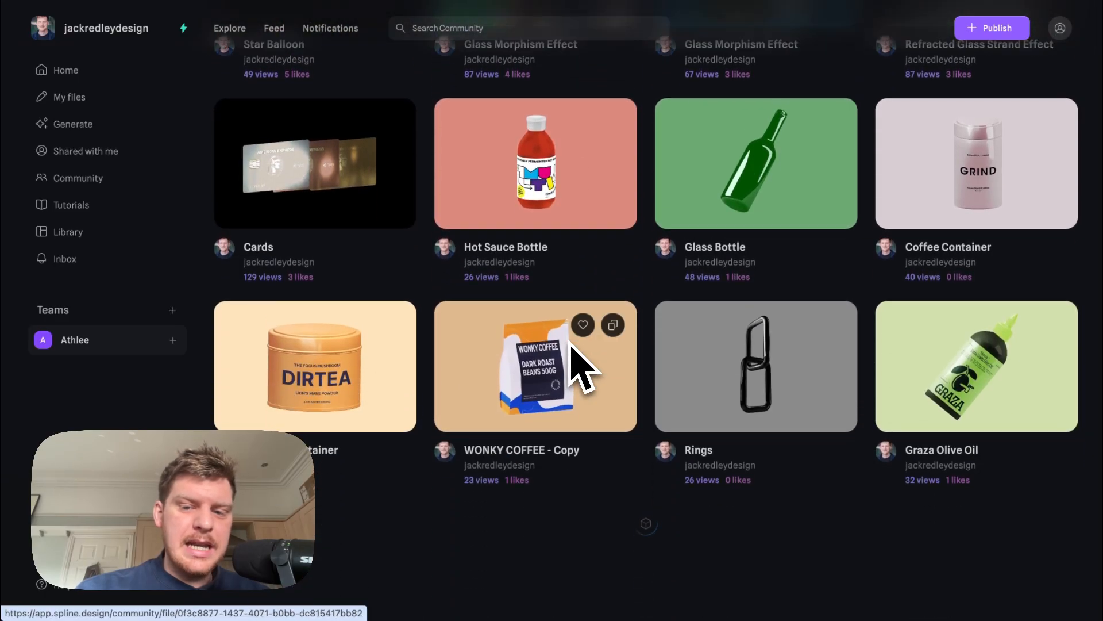
scroll(570, 345, up, 15)
scroll(568, 345, down, 13)
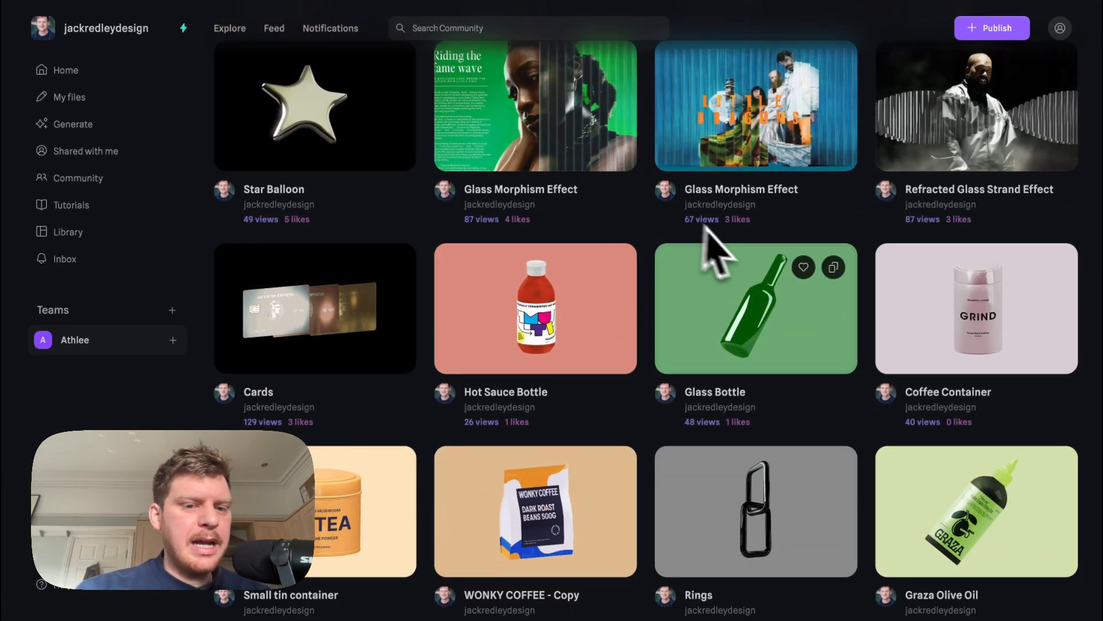
scroll(682, 259, down, 10)
scroll(682, 257, up, 20)
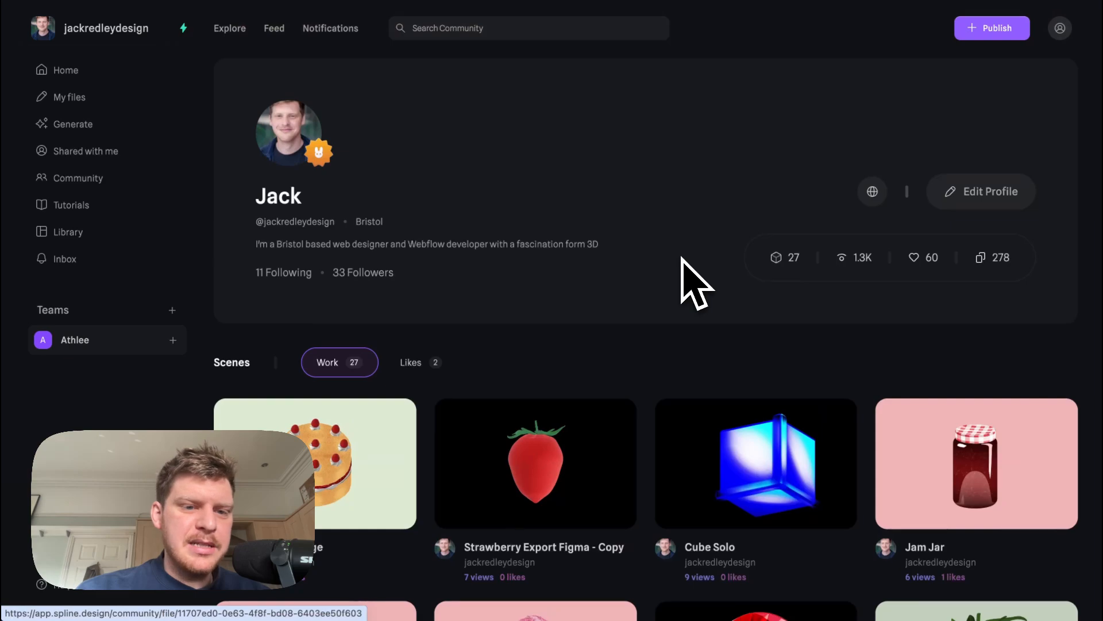